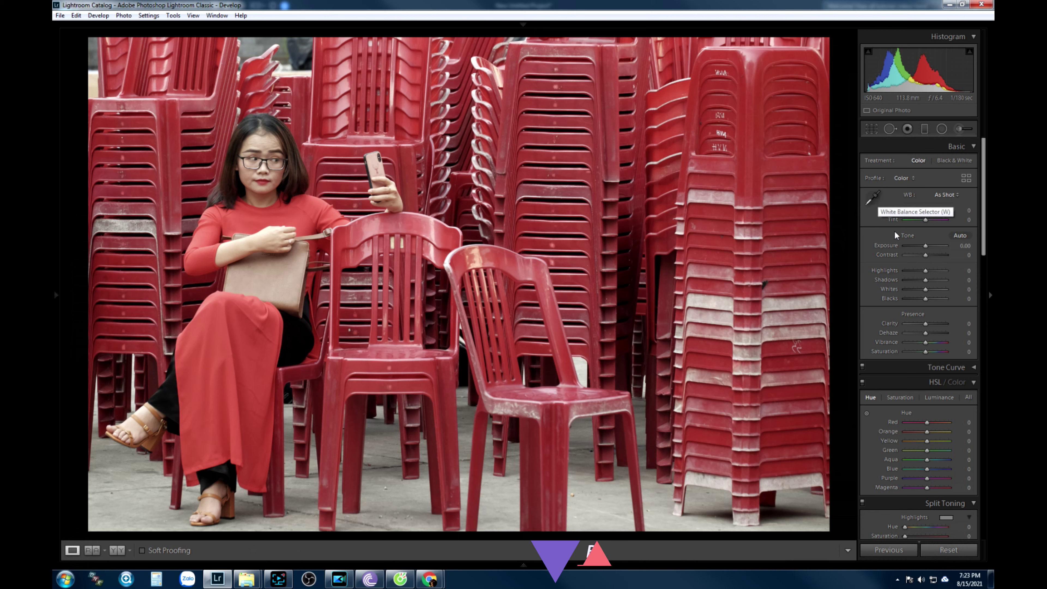
Apply the automatic tone adjustment to the photo, starting from its reset settings
{"action": "left_click", "coordinate": [954, 236]}
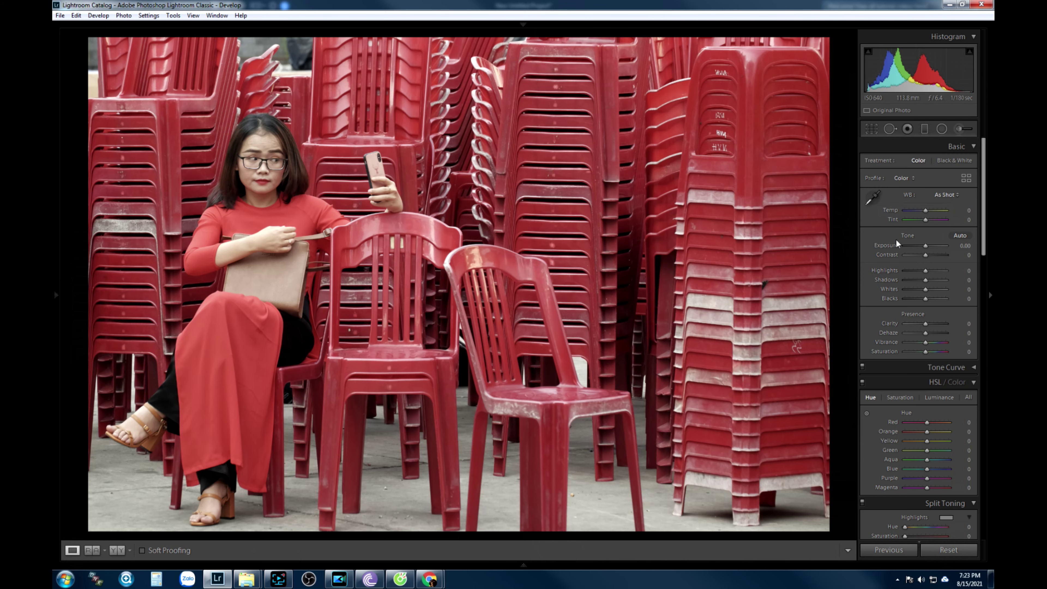
{"action": "left_click", "coordinate": [959, 237]}
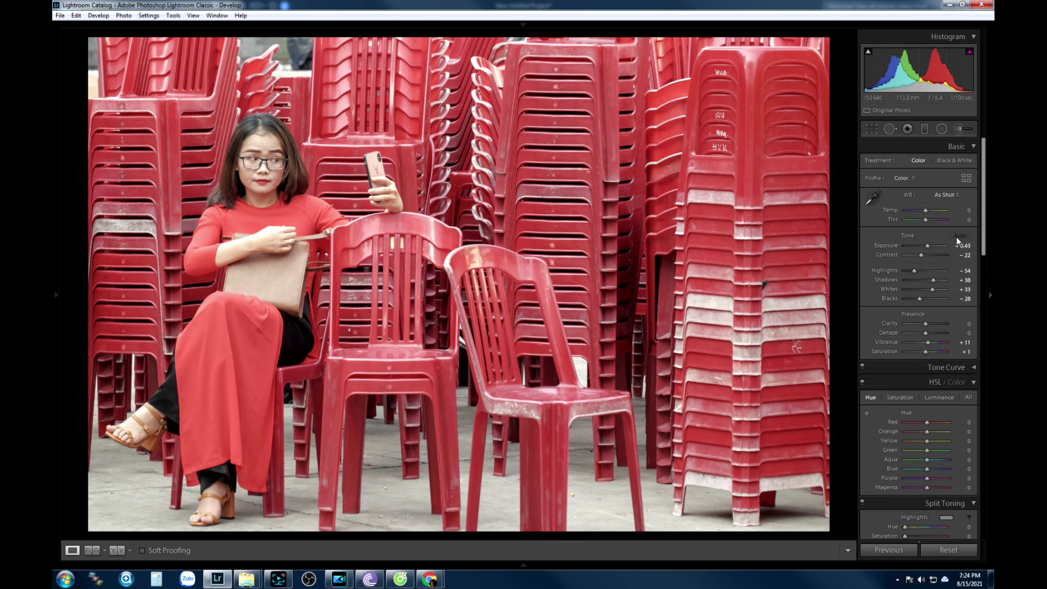
{"action": "left_click", "coordinate": [940, 550]}
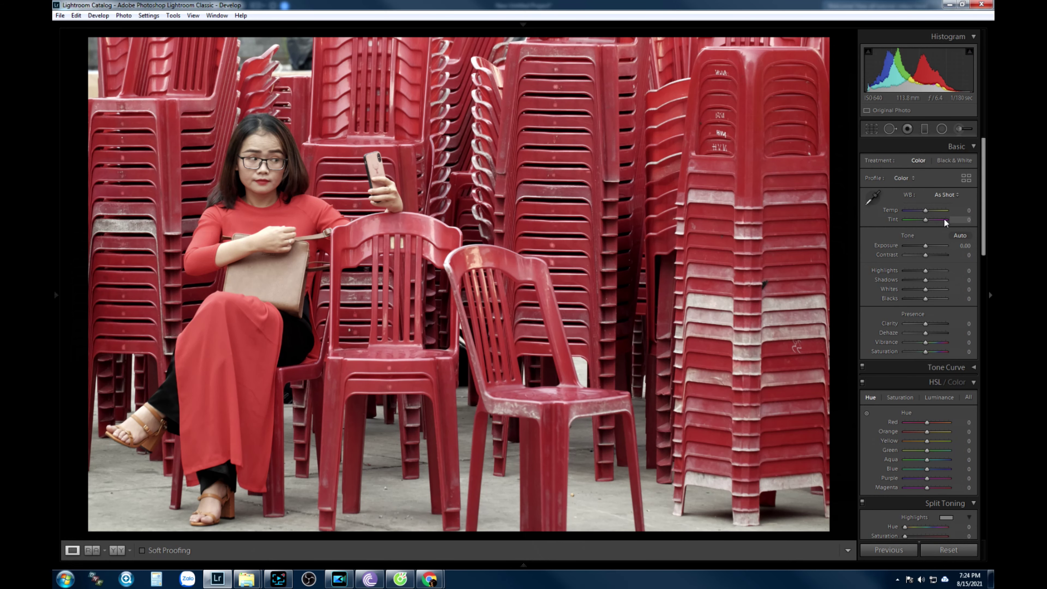
{"action": "left_click", "coordinate": [960, 236]}
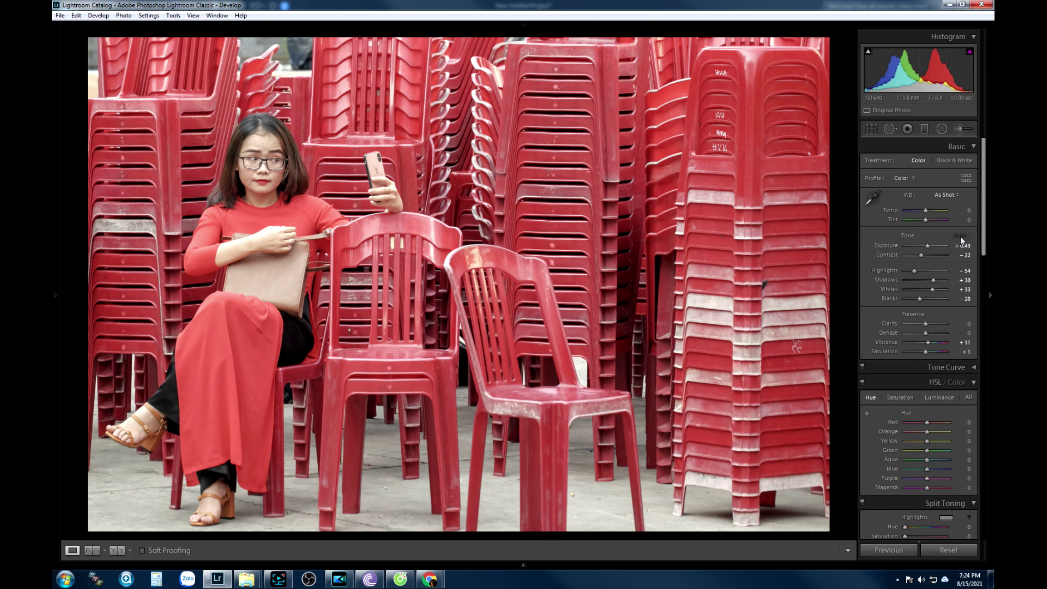
Flip the photo of the woman and red chairs horizontally
{"action": "left_click_drag", "start_coordinate": [217, 145], "coordinate": [446, 289]}
{"action": "right_click", "coordinate": [456, 259]}
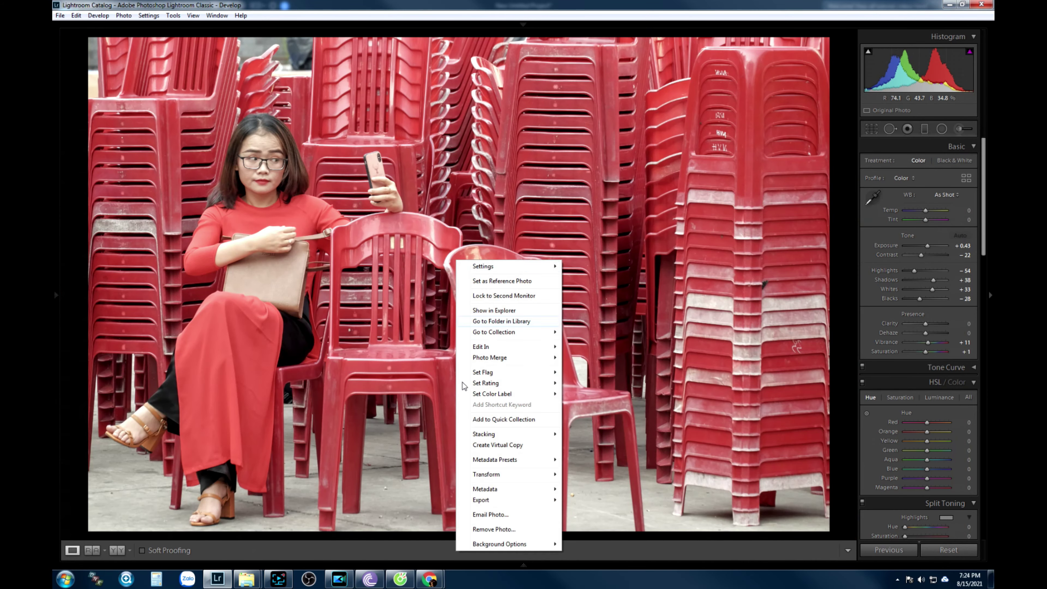
{"action": "mouse_move", "coordinate": [527, 477]}
{"action": "left_click", "coordinate": [598, 498]}
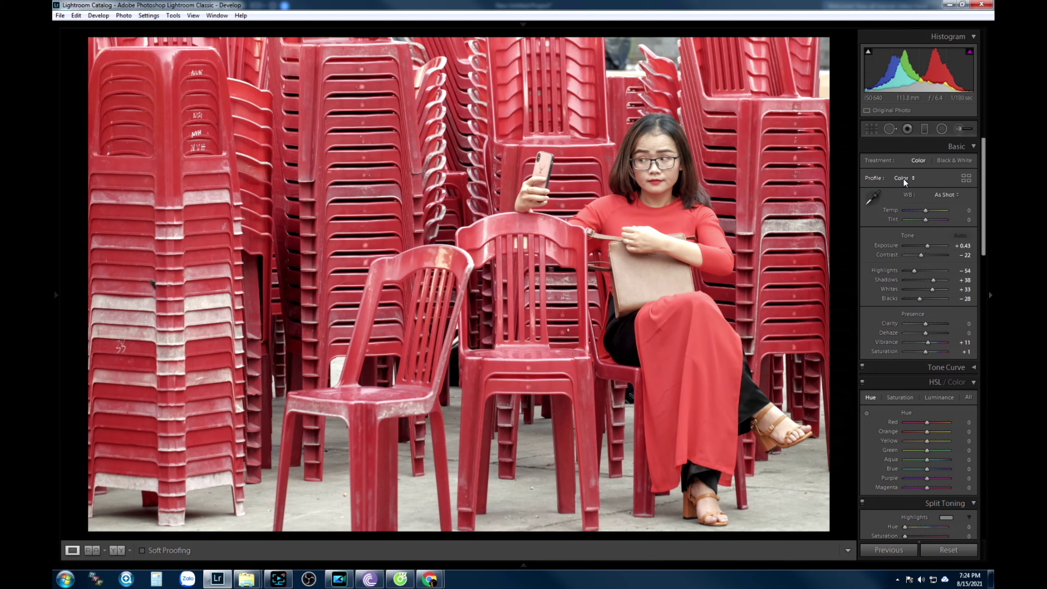
Try the Auto white balance on the photo and return it to As Shot
{"action": "left_click", "coordinate": [938, 194]}
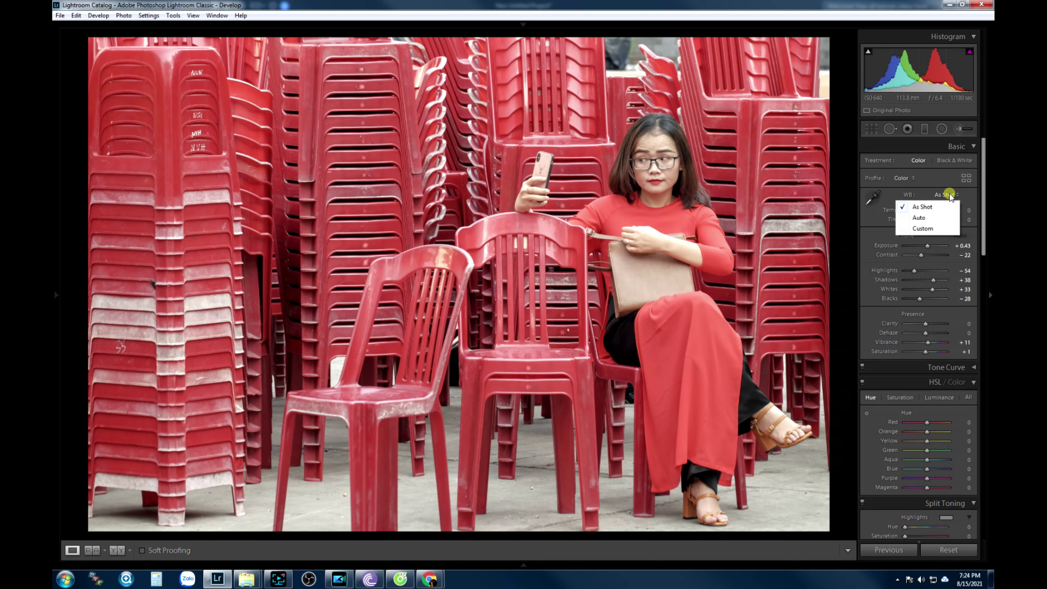
{"action": "left_click", "coordinate": [919, 218]}
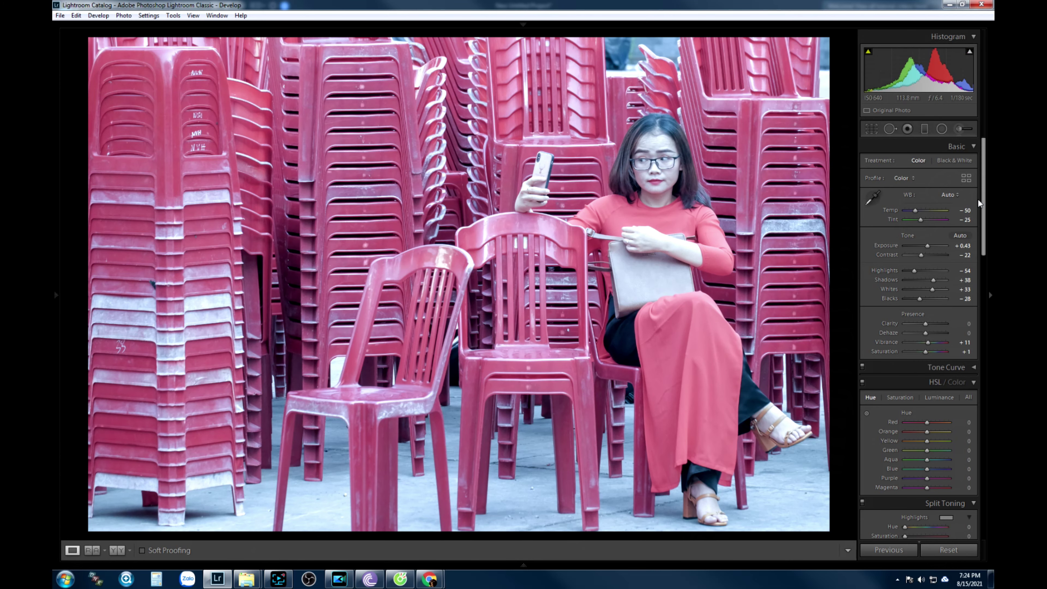
{"action": "left_click", "coordinate": [948, 194]}
{"action": "left_click", "coordinate": [913, 209]}
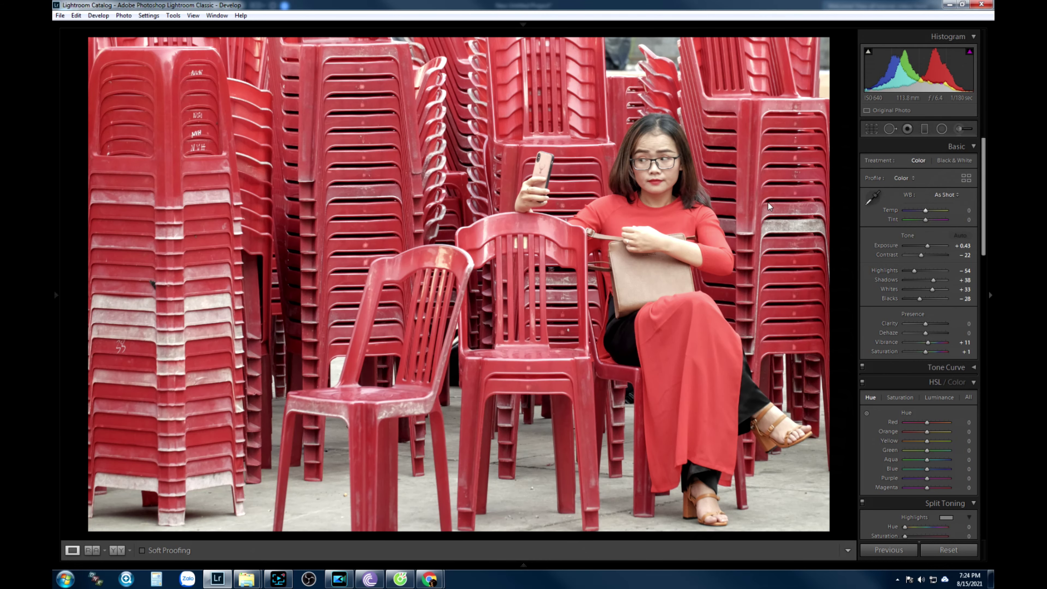
Apply the Auto white balance again and adjust Temp to -5 and Tint to 0
{"action": "left_click", "coordinate": [945, 194]}
{"action": "left_click", "coordinate": [919, 219]}
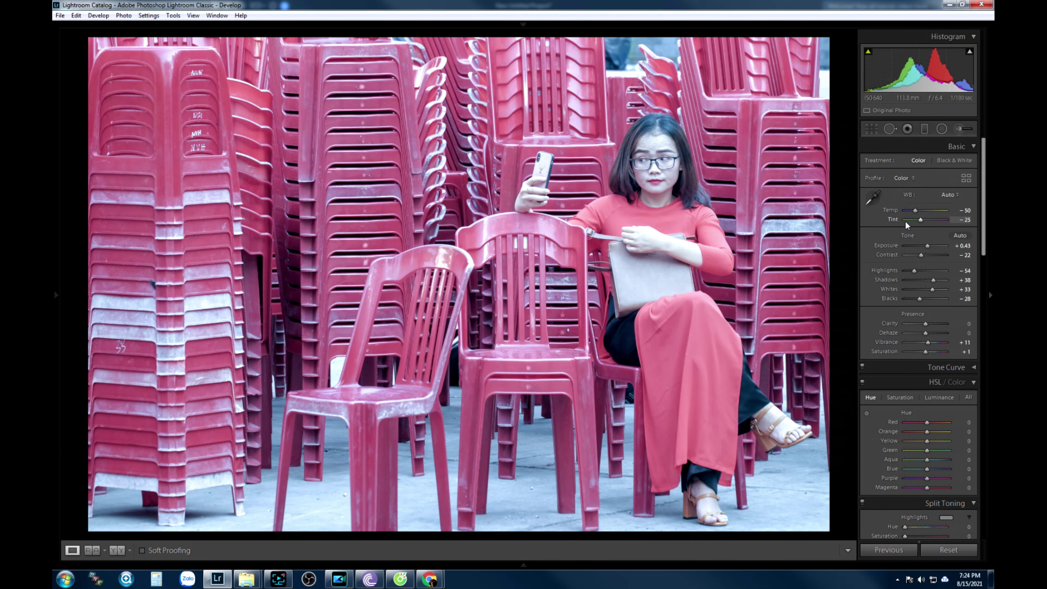
{"action": "left_click_drag", "start_coordinate": [916, 211], "coordinate": [925, 221]}
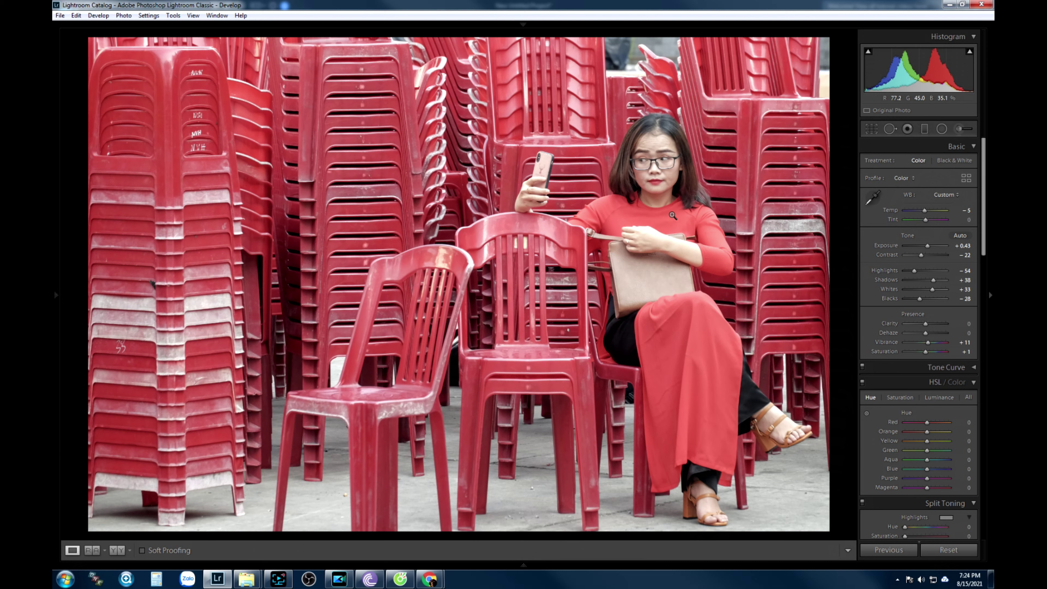
Restore the As Shot white balance and leave Temp and Tint at 0
{"action": "left_click", "coordinate": [934, 195]}
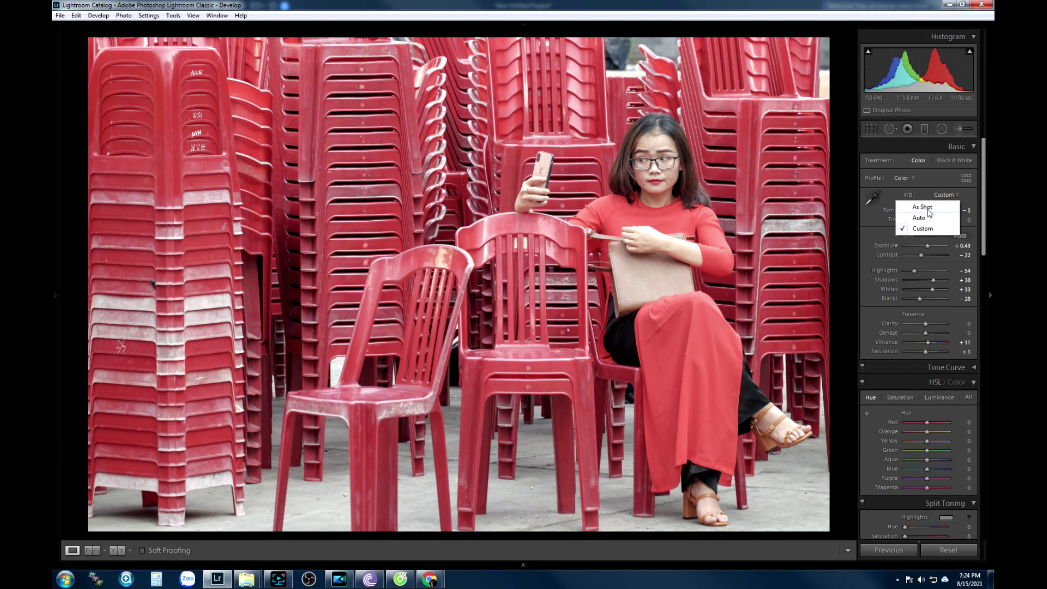
{"action": "left_click", "coordinate": [928, 204]}
{"action": "left_click_drag", "start_coordinate": [925, 211], "coordinate": [926, 208]}
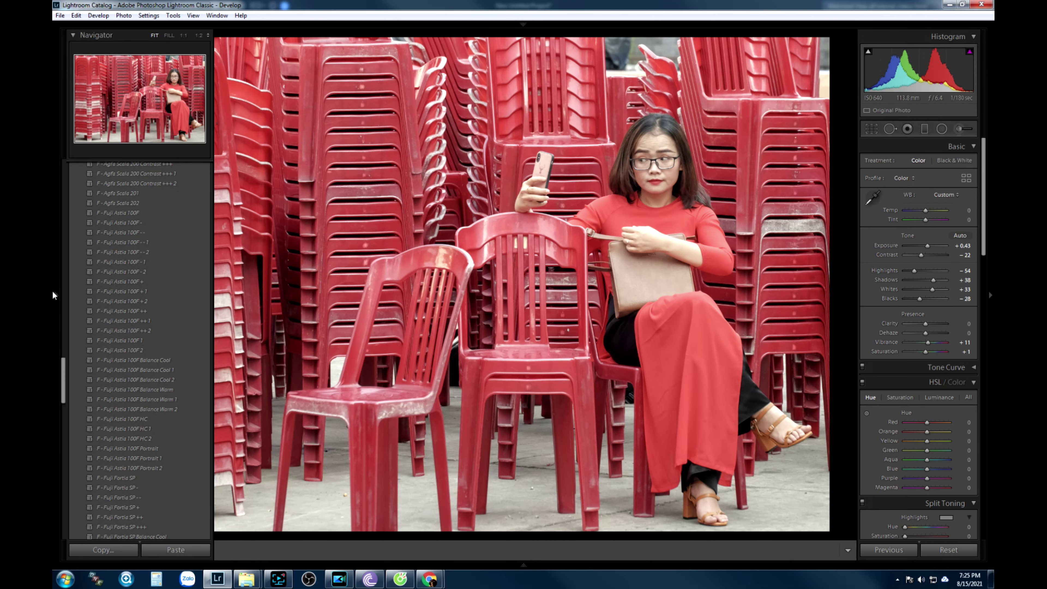
Keep the presets list displayed beside the photo and set Blacks to -23 from the histogram
{"action": "left_click", "coordinate": [53, 294]}
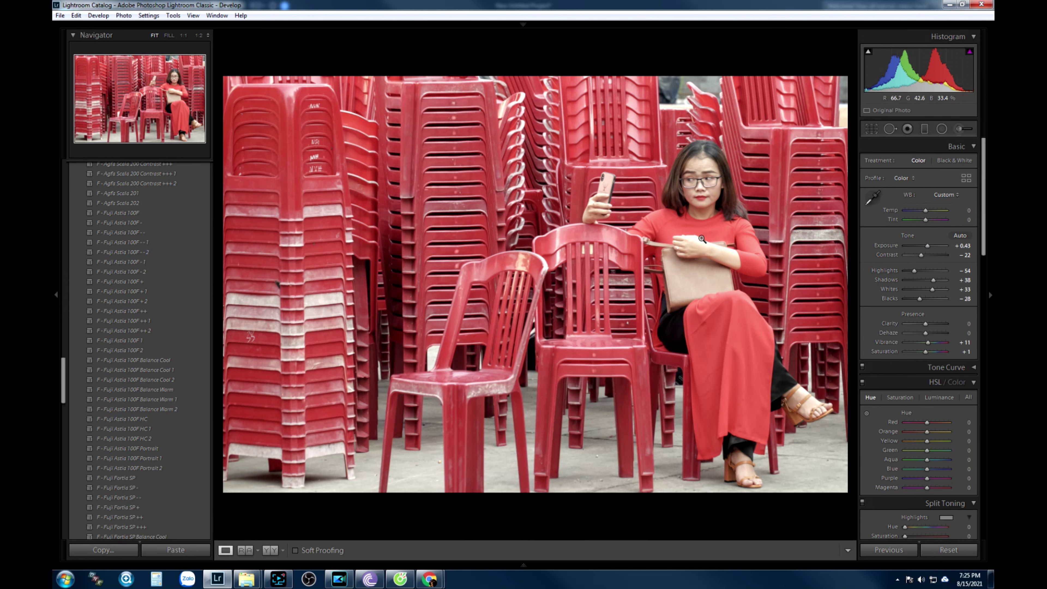
{"action": "left_click", "coordinate": [970, 71]}
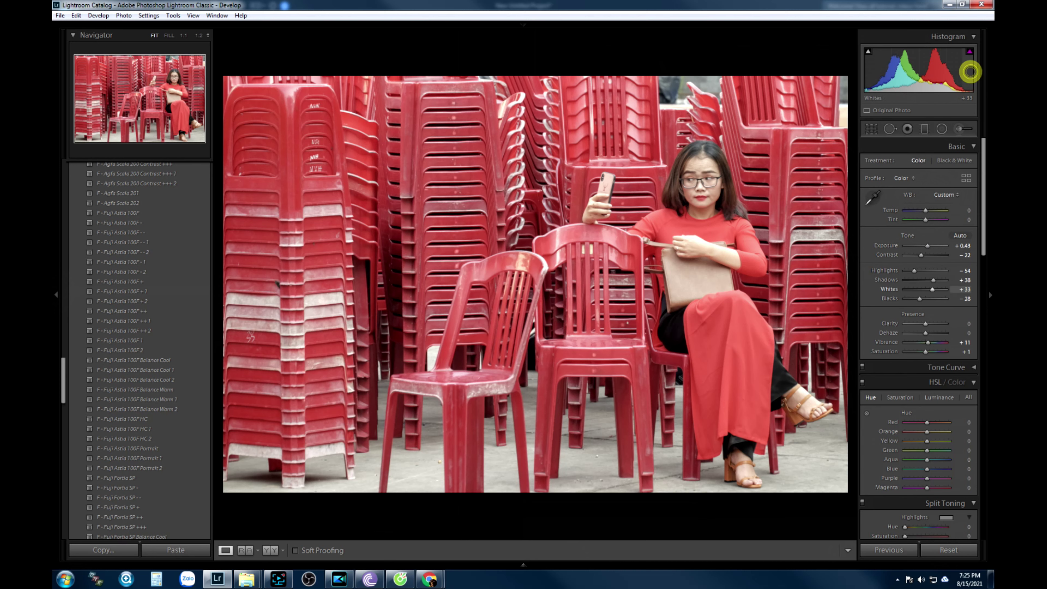
{"action": "left_click_drag", "start_coordinate": [865, 68], "coordinate": [868, 69]}
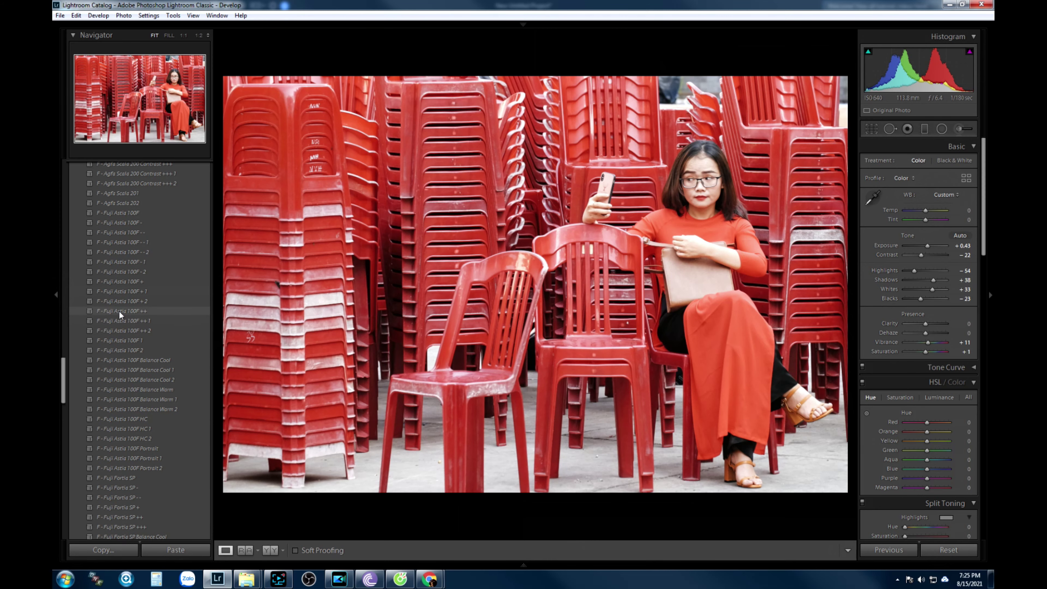
Browse the film presets with their previews and apply the F - Fuji Astia 100F + 1 preset
{"action": "scroll", "coordinate": [122, 350], "scroll_direction": "down", "scroll_amount": 6}
{"action": "scroll", "coordinate": [120, 356], "scroll_direction": "down", "scroll_amount": 10}
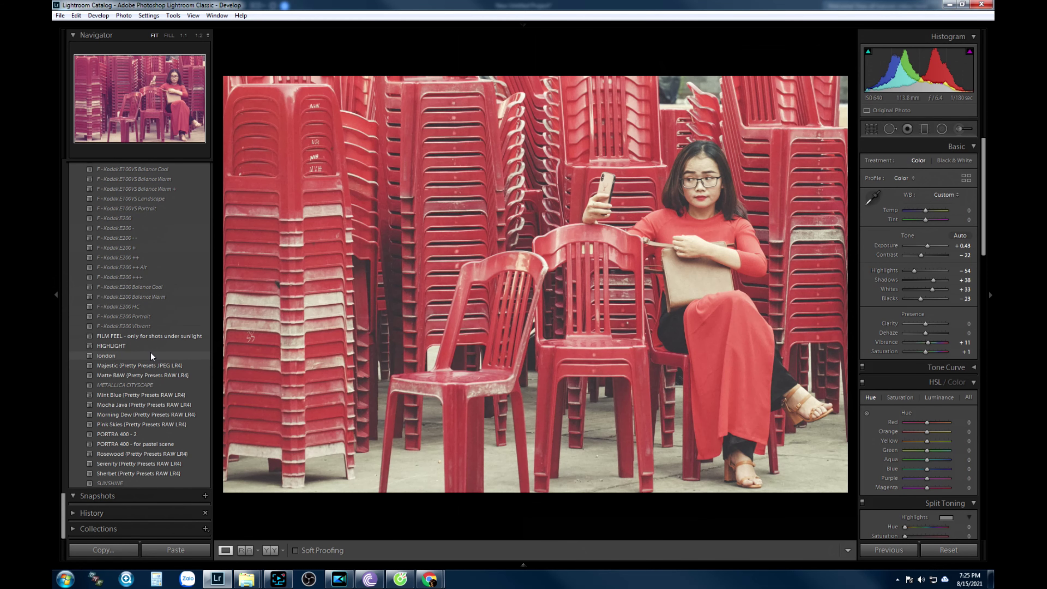
{"action": "scroll", "coordinate": [123, 343], "scroll_direction": "up", "scroll_amount": 10}
{"action": "scroll", "coordinate": [108, 306], "scroll_direction": "up", "scroll_amount": 8}
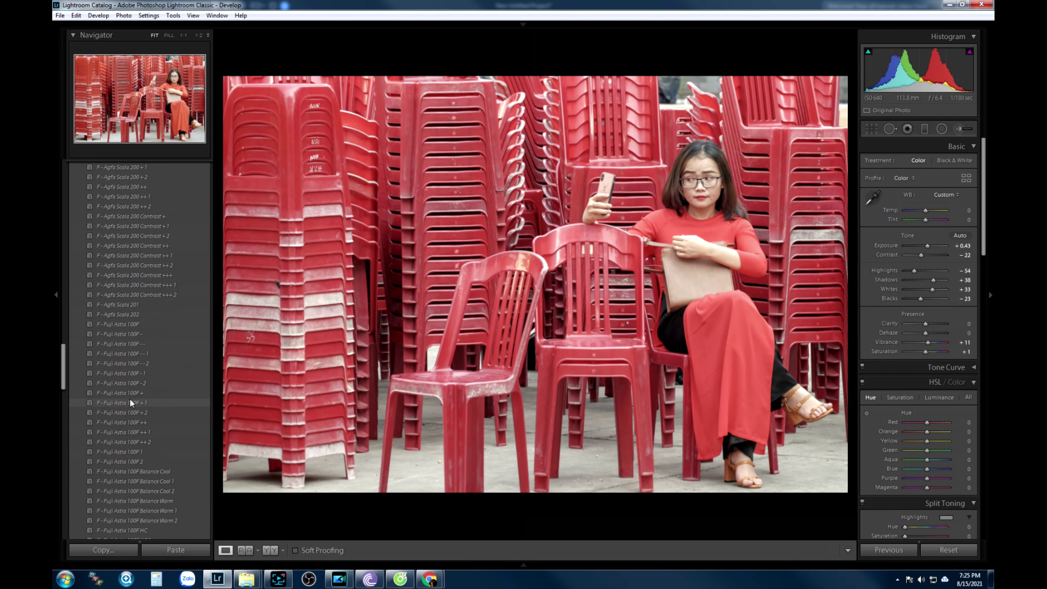
{"action": "left_click", "coordinate": [130, 400]}
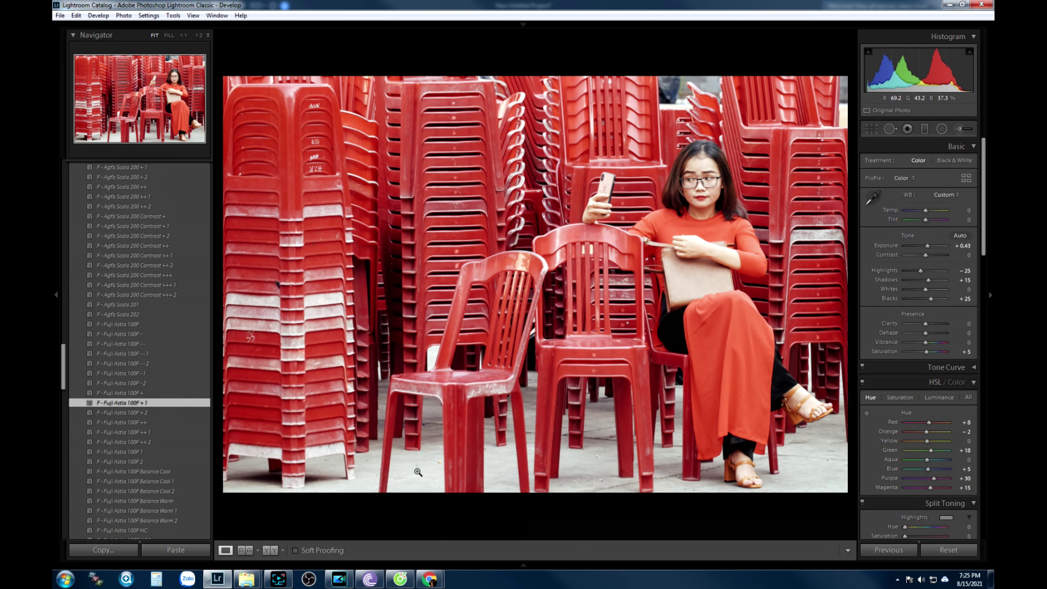
Display the Before and After versions side by side and compare the overall colors of the photo
{"action": "left_click", "coordinate": [271, 551]}
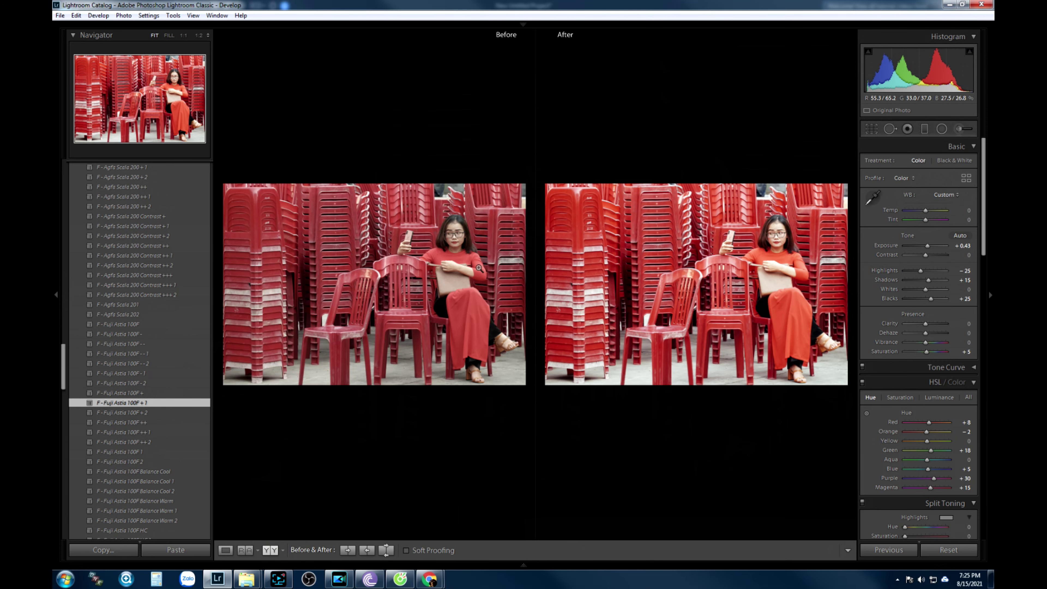
{"action": "left_click", "coordinate": [592, 280]}
{"action": "left_click", "coordinate": [777, 301]}
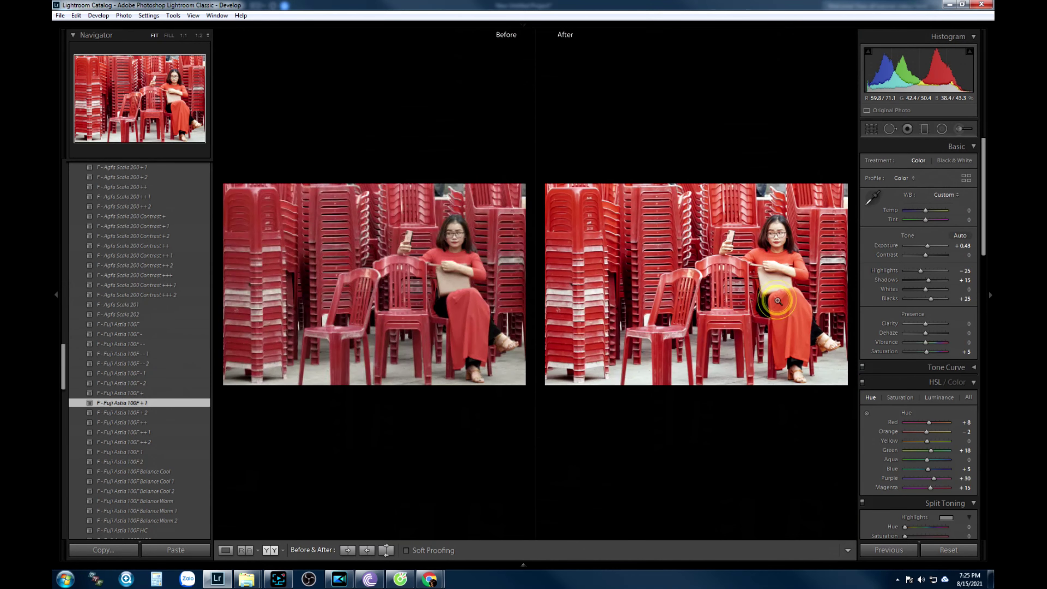
{"action": "left_click", "coordinate": [621, 241]}
{"action": "left_click_drag", "start_coordinate": [593, 238], "coordinate": [729, 293]}
{"action": "left_click", "coordinate": [757, 279]}
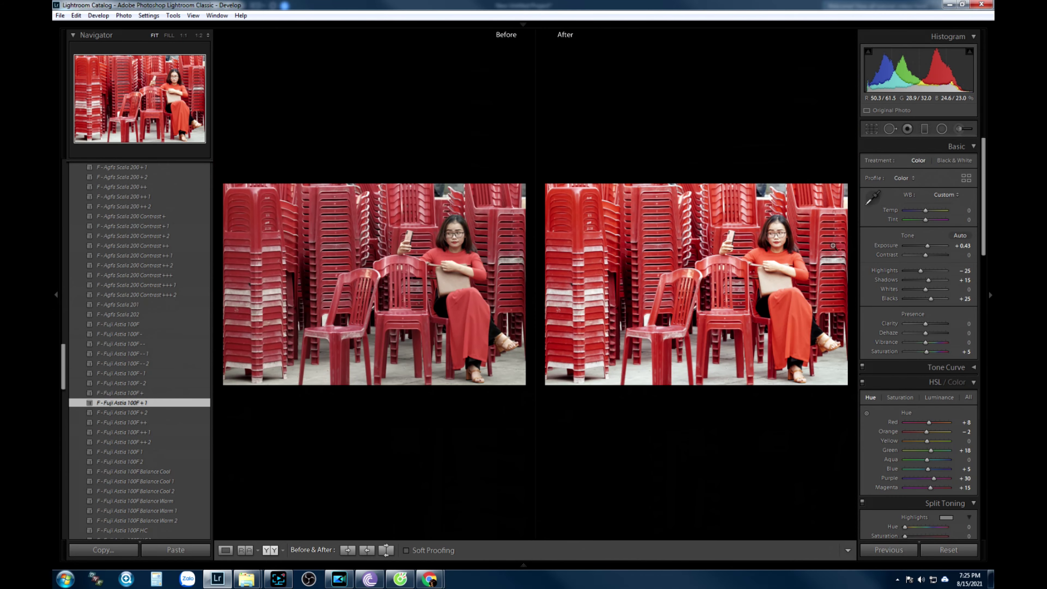
Compare the woman's face, skin and clothing up close in the Before and After versions
{"action": "left_click", "coordinate": [759, 233]}
{"action": "left_click_drag", "start_coordinate": [804, 239], "coordinate": [619, 221]}
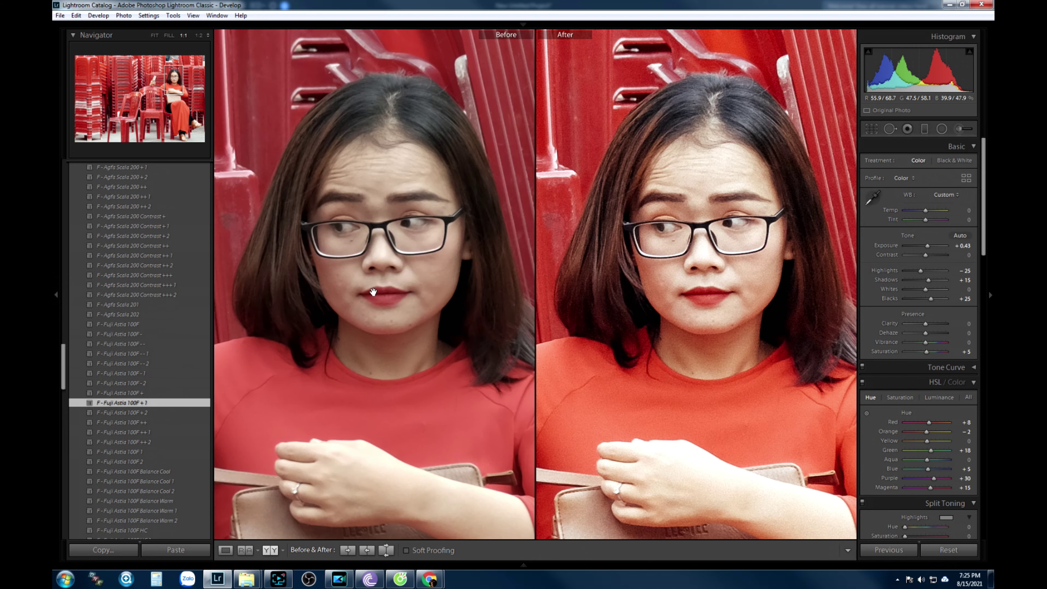
{"action": "left_click_drag", "start_coordinate": [374, 290], "coordinate": [378, 160]}
{"action": "left_click_drag", "start_coordinate": [626, 186], "coordinate": [630, 266]}
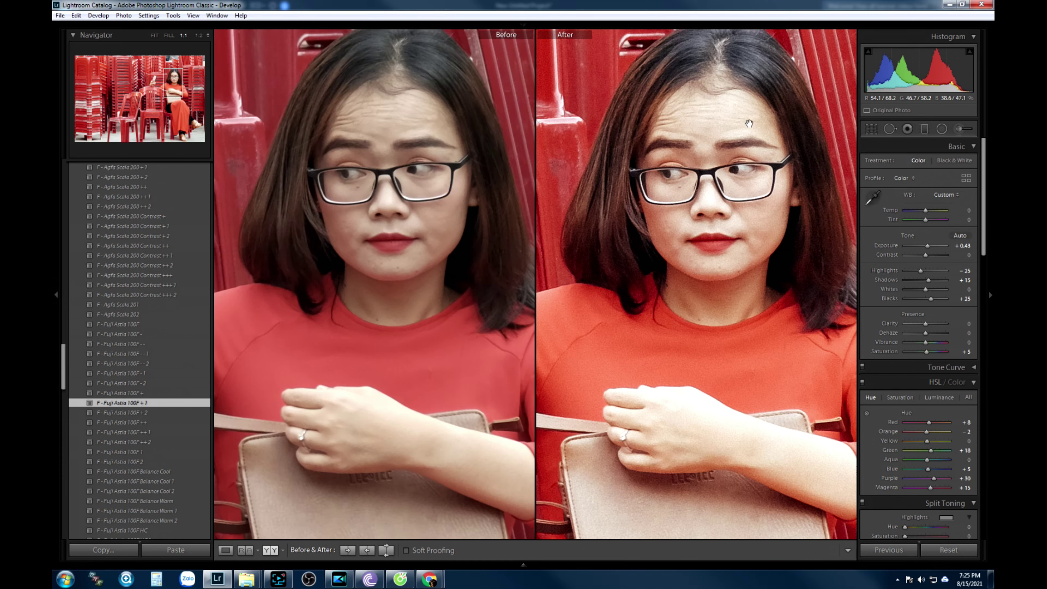
{"action": "left_click", "coordinate": [627, 231]}
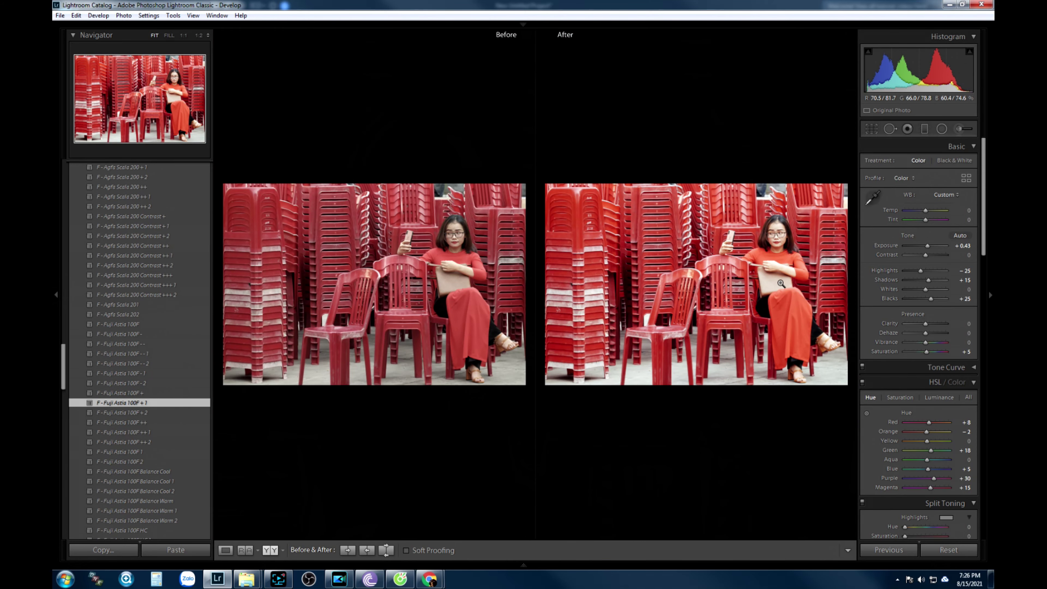
{"action": "left_click", "coordinate": [778, 281]}
{"action": "left_click_drag", "start_coordinate": [759, 185], "coordinate": [619, 264]}
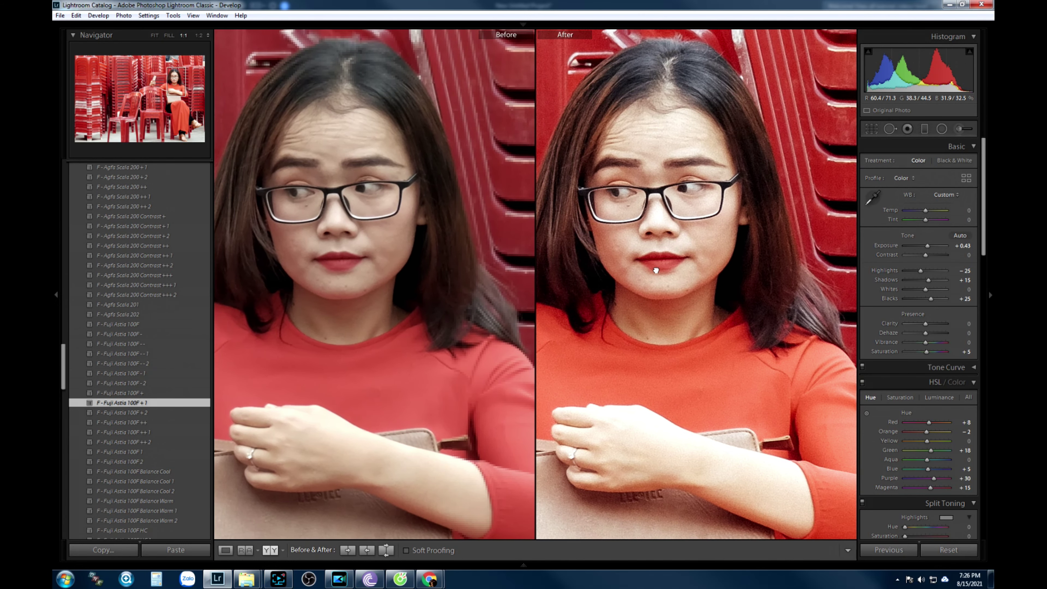
Set the sharpening to Amount 27, Radius 0.9, Detail 11 and Masking 44
{"action": "left_click_drag", "start_coordinate": [982, 224], "coordinate": [969, 362]}
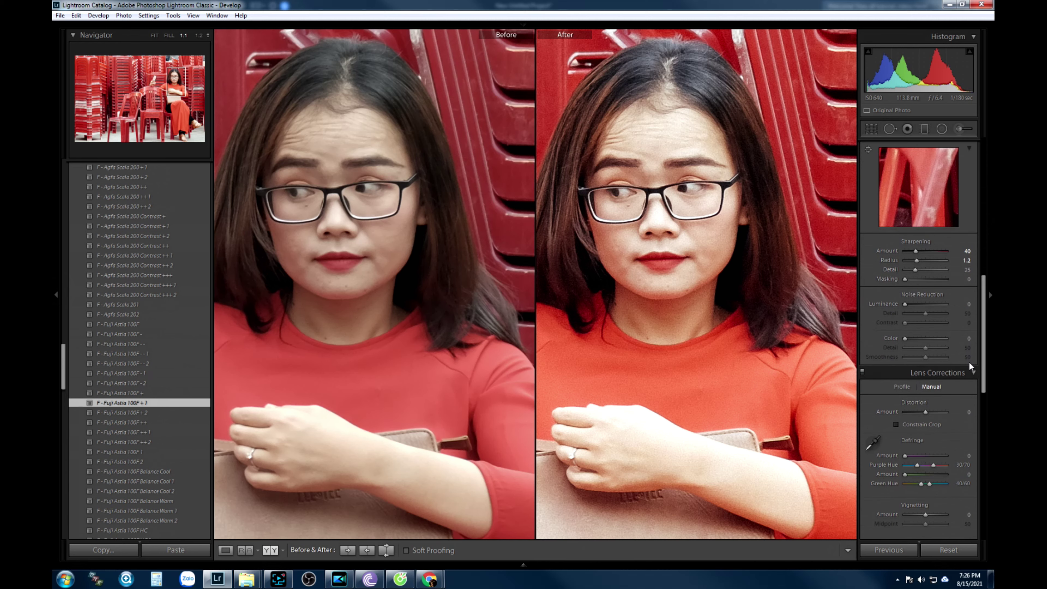
{"action": "left_click_drag", "start_coordinate": [913, 251], "coordinate": [920, 276]}
{"action": "left_click", "coordinate": [914, 260]}
{"action": "left_click_drag", "start_coordinate": [346, 238], "coordinate": [387, 251]}
{"action": "left_click", "coordinate": [376, 281]}
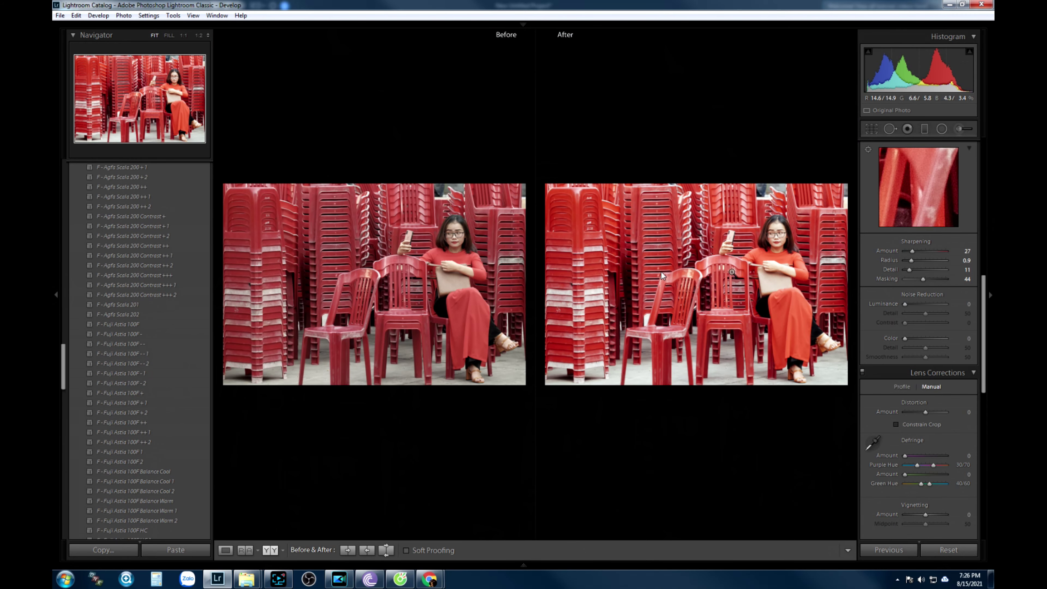
Check the woman's face up close and set the Luminance noise reduction to 12
{"action": "left_click", "coordinate": [779, 276]}
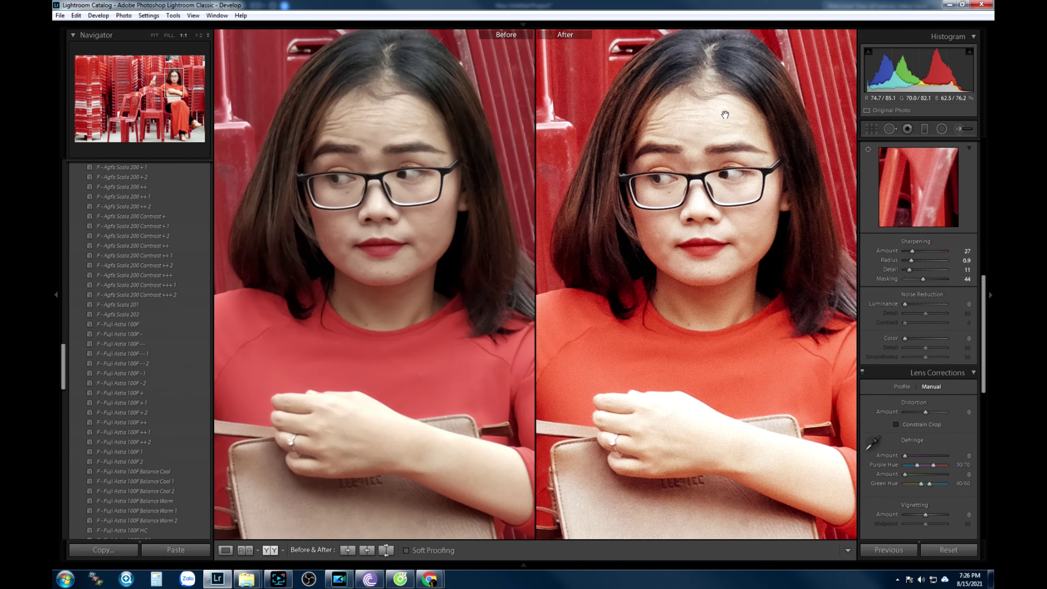
{"action": "left_click_drag", "start_coordinate": [757, 291], "coordinate": [732, 276]}
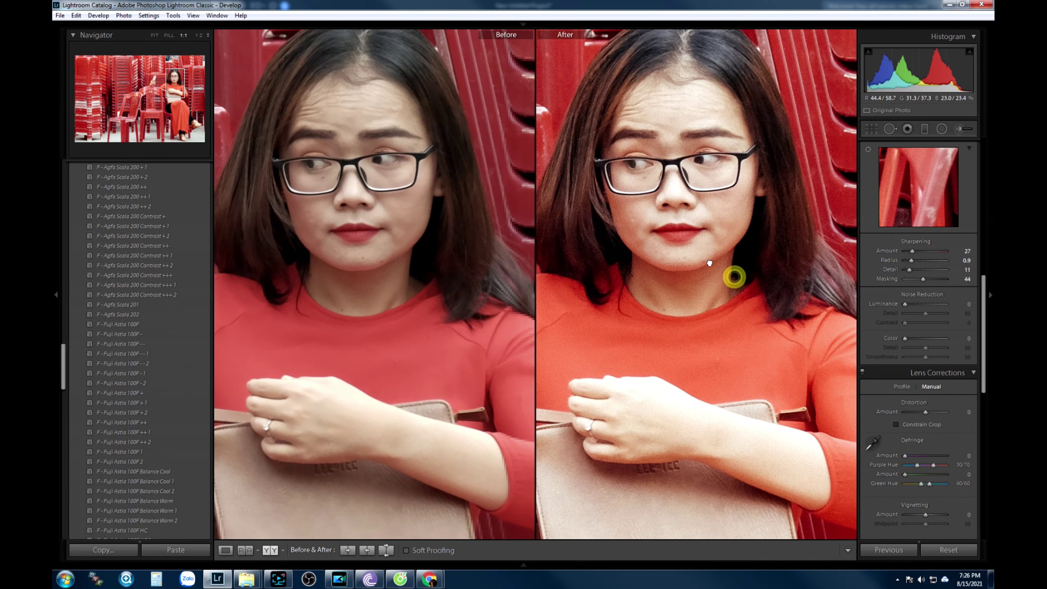
{"action": "left_click_drag", "start_coordinate": [904, 304], "coordinate": [910, 305]}
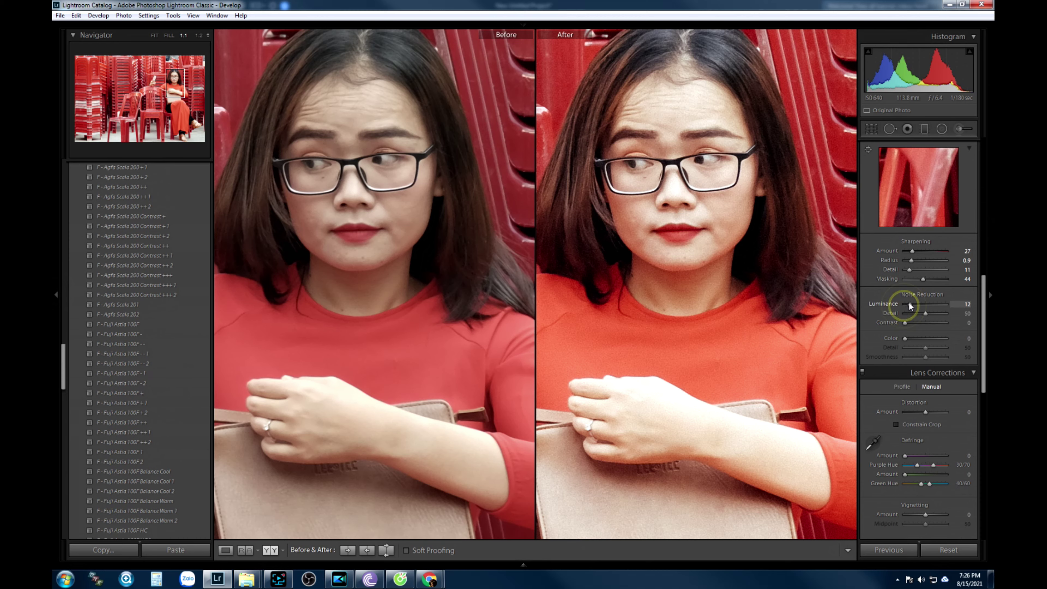
Lower the grain Amount in the Effects settings to its minimum
{"action": "left_click_drag", "start_coordinate": [981, 292], "coordinate": [964, 433]}
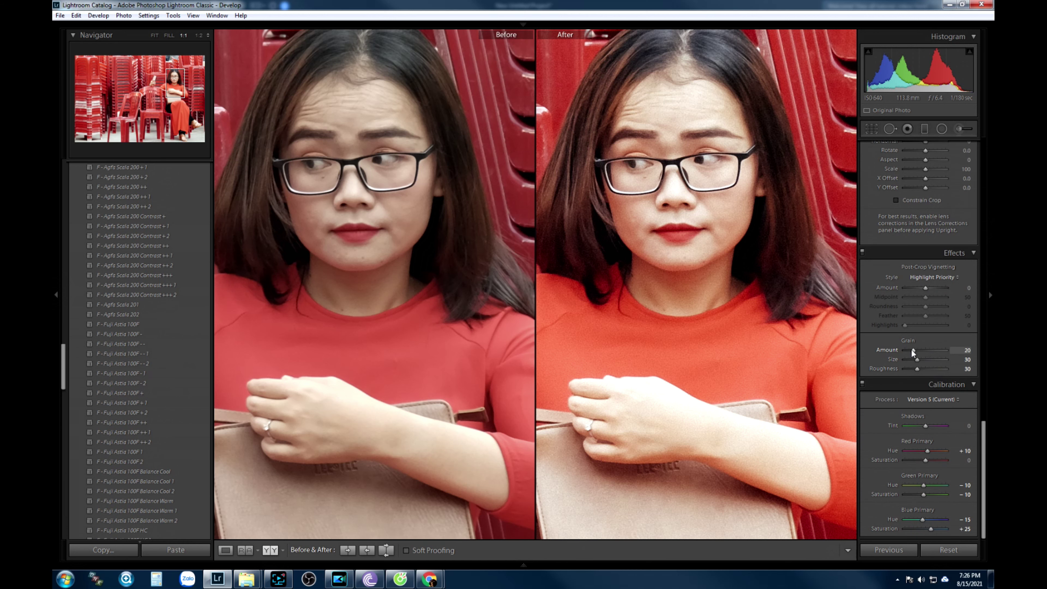
{"action": "left_click_drag", "start_coordinate": [912, 351], "coordinate": [904, 350]}
{"action": "left_click_drag", "start_coordinate": [981, 438], "coordinate": [933, 227]}
Fit the whole photo in the Before and After comparison, hide the presets list and return to the Basic adjustments
{"action": "left_click", "coordinate": [404, 275]}
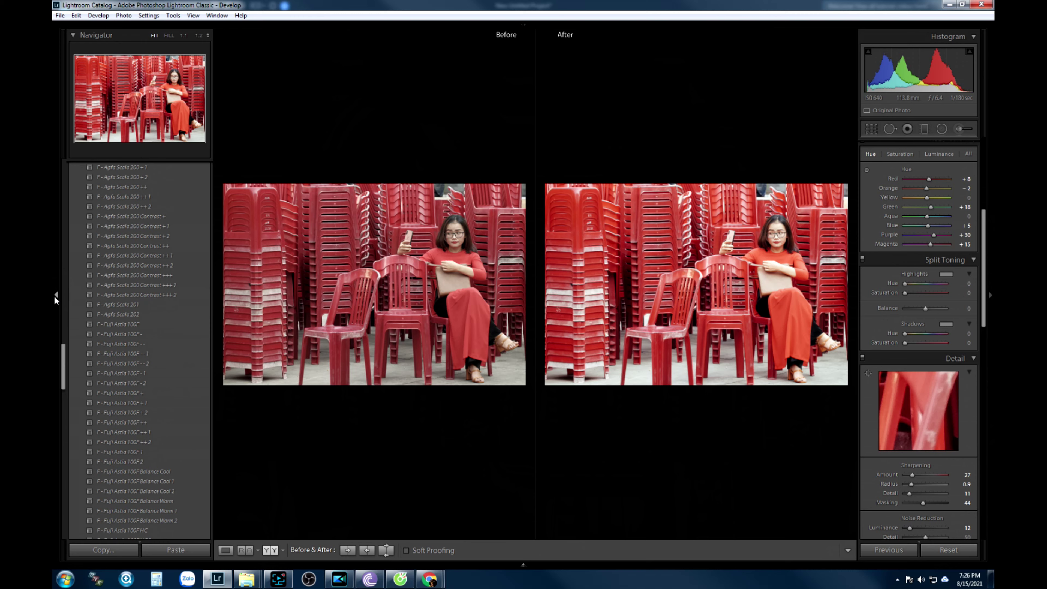
{"action": "left_click", "coordinate": [55, 295]}
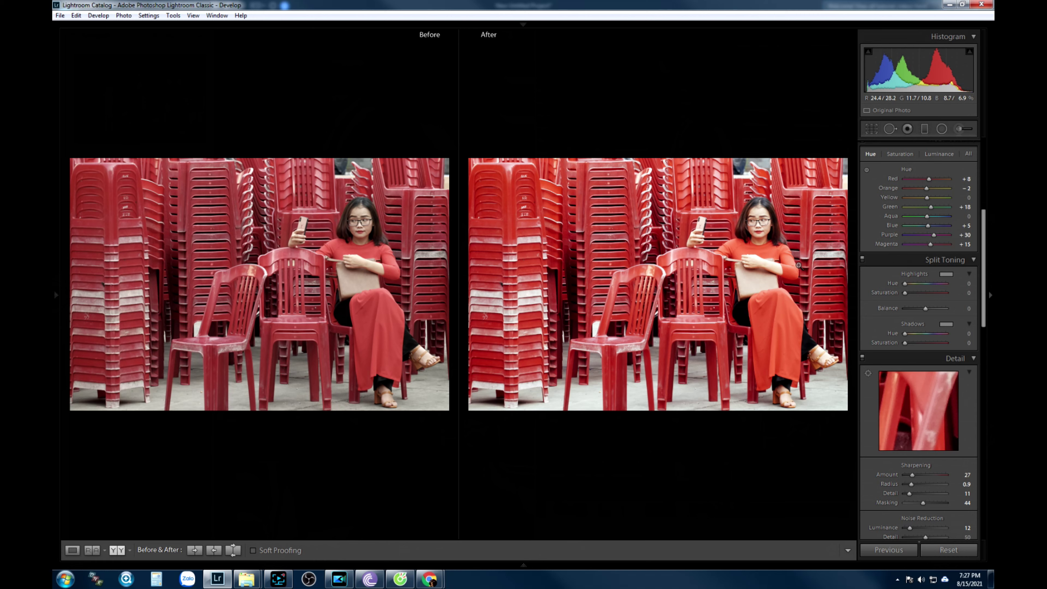
{"action": "left_click_drag", "start_coordinate": [983, 271], "coordinate": [984, 189]}
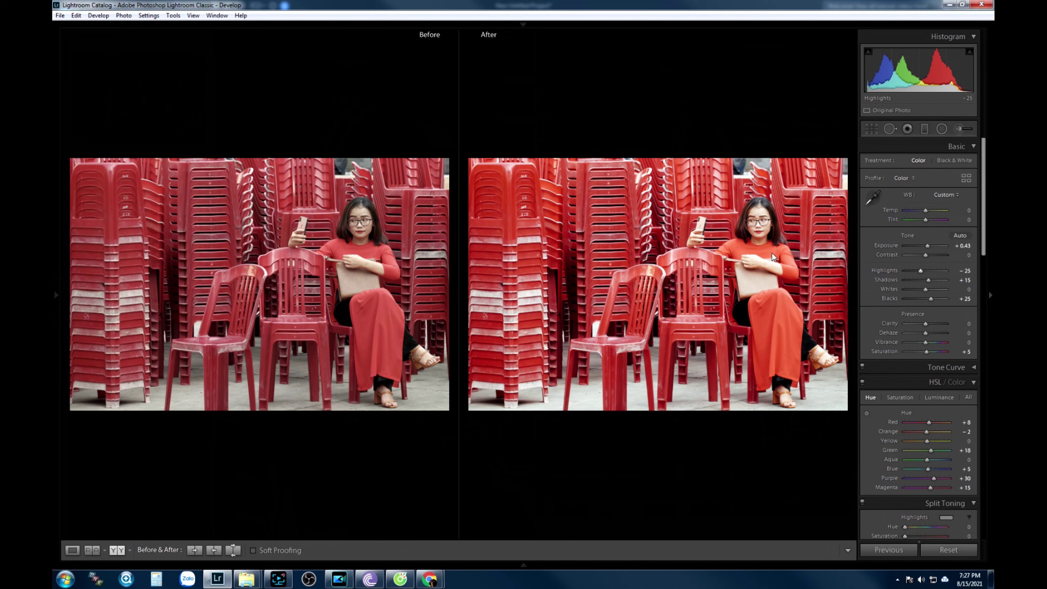
Check the woman's face up close and set the Basic Contrast to -7 and Highlights to -31
{"action": "left_click", "coordinate": [751, 218]}
{"action": "left_click", "coordinate": [684, 265]}
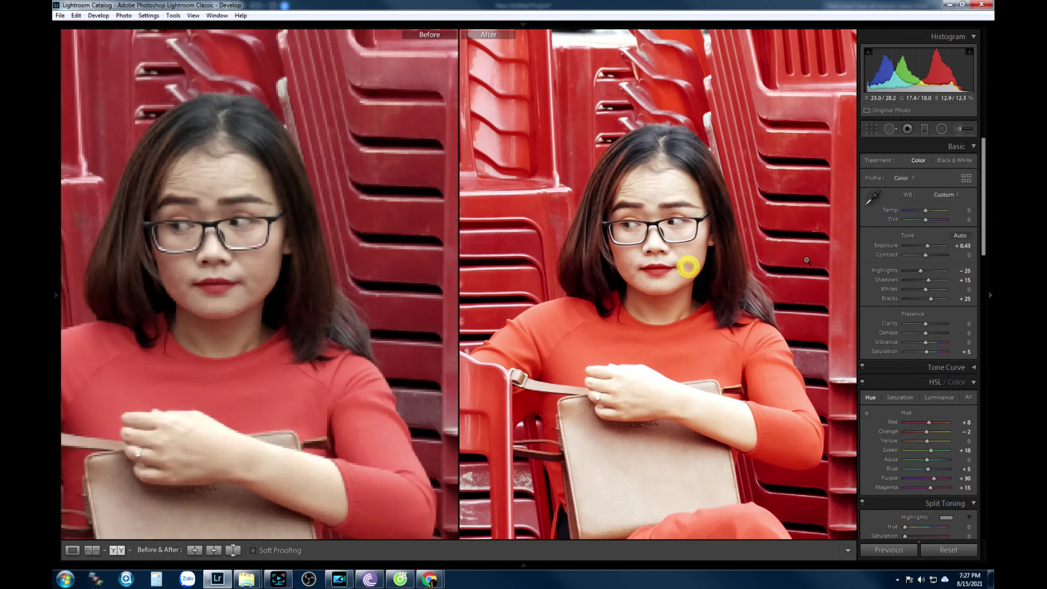
{"action": "left_click_drag", "start_coordinate": [921, 270], "coordinate": [928, 253]}
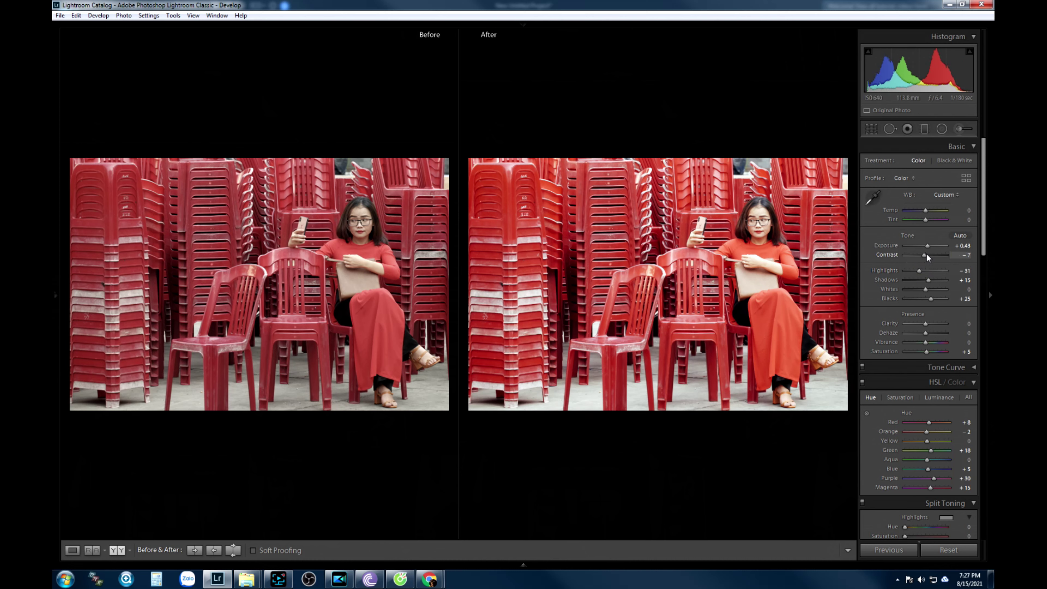
Compare the woman's hand and bag up close before and after the edit, and lower the Exposure to +0.23
{"action": "left_click_drag", "start_coordinate": [735, 244], "coordinate": [625, 293]}
{"action": "left_click_drag", "start_coordinate": [348, 258], "coordinate": [335, 292]}
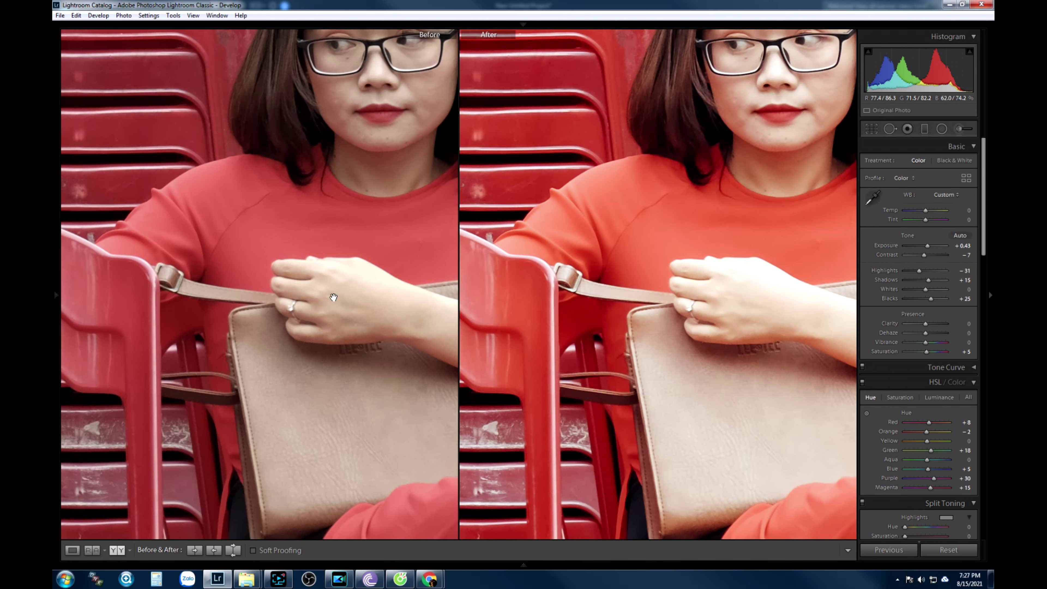
{"action": "left_click_drag", "start_coordinate": [705, 304], "coordinate": [687, 281]}
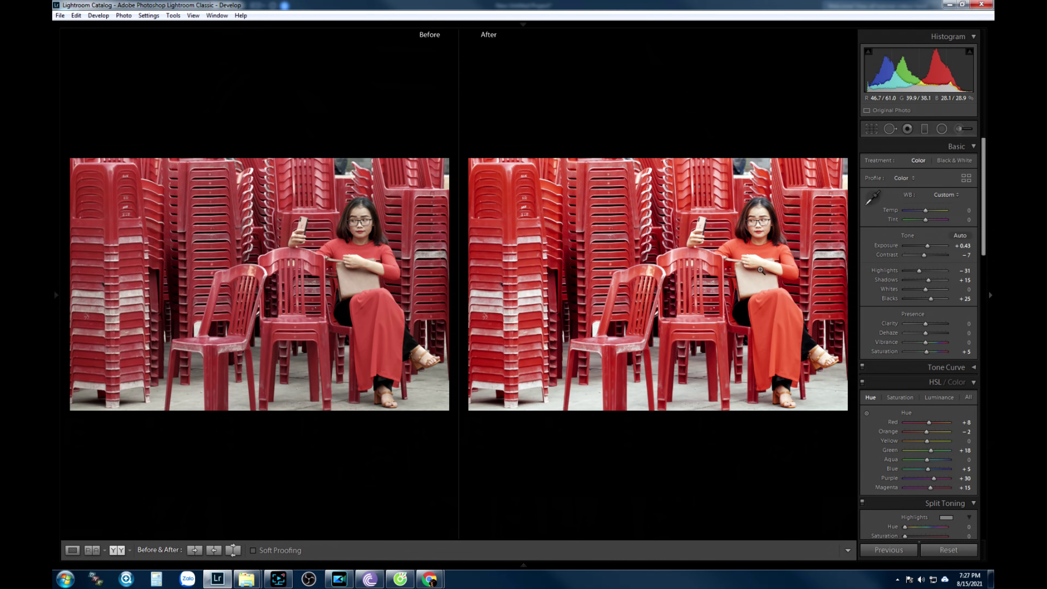
{"action": "left_click", "coordinate": [779, 275]}
{"action": "left_click_drag", "start_coordinate": [689, 299], "coordinate": [729, 334]}
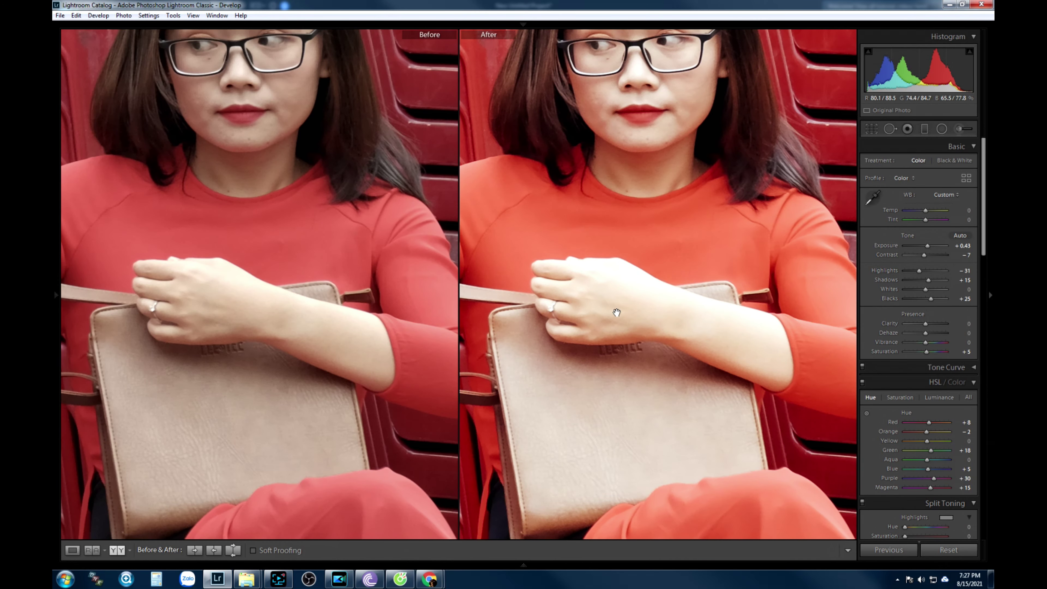
{"action": "left_click", "coordinate": [646, 321]}
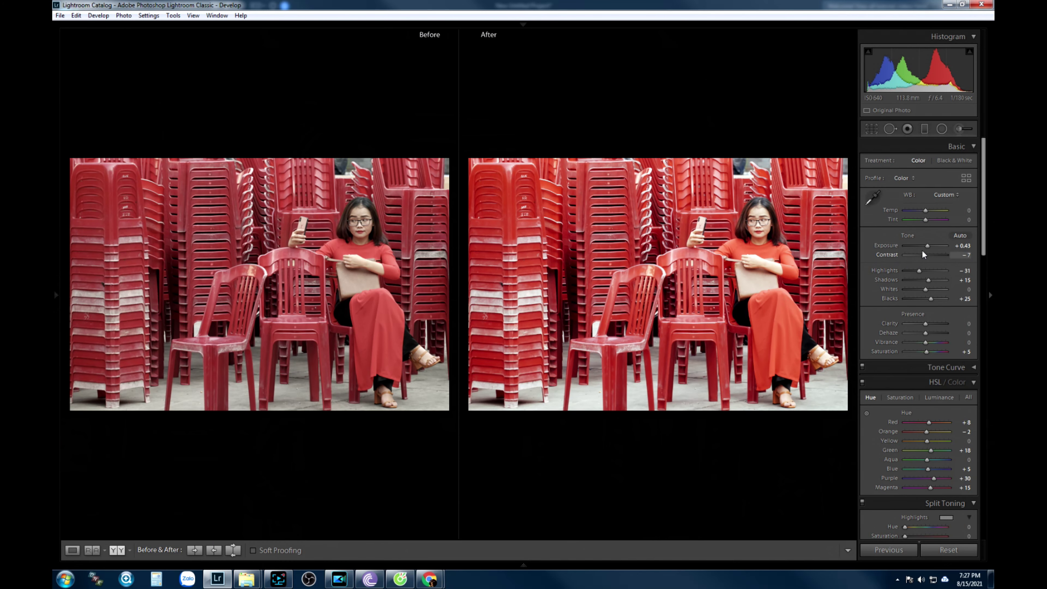
{"action": "key", "text": "Down"}
{"action": "key", "text": "Down"}
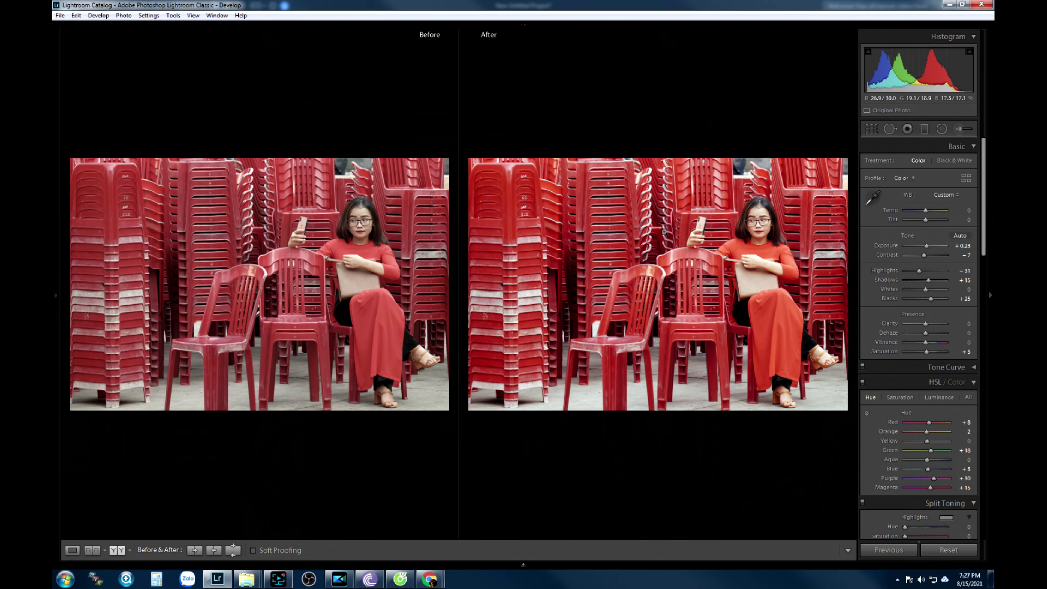
Place an inverted radial filter around the seated woman, close the filter, and show only the edited photo
{"action": "left_click", "coordinate": [941, 128]}
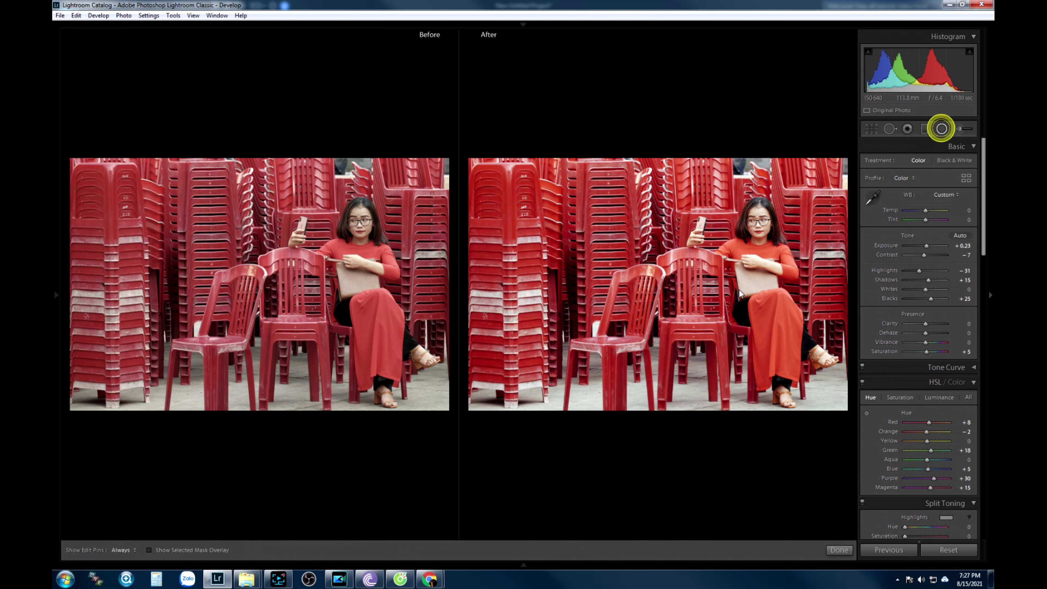
{"action": "left_click_drag", "start_coordinate": [751, 274], "coordinate": [859, 470]}
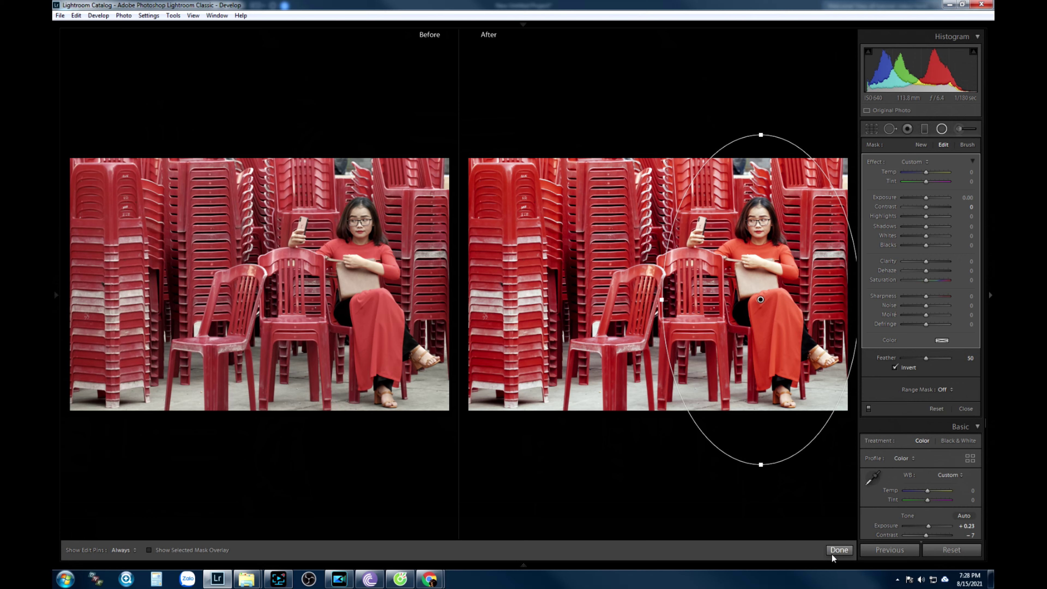
{"action": "left_click", "coordinate": [839, 550]}
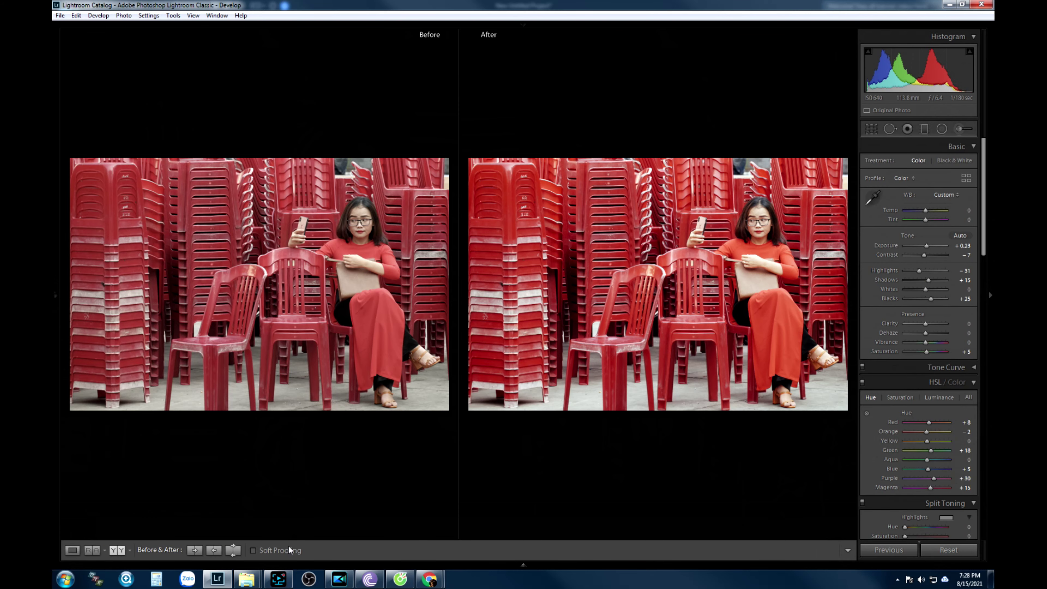
{"action": "left_click", "coordinate": [79, 549]}
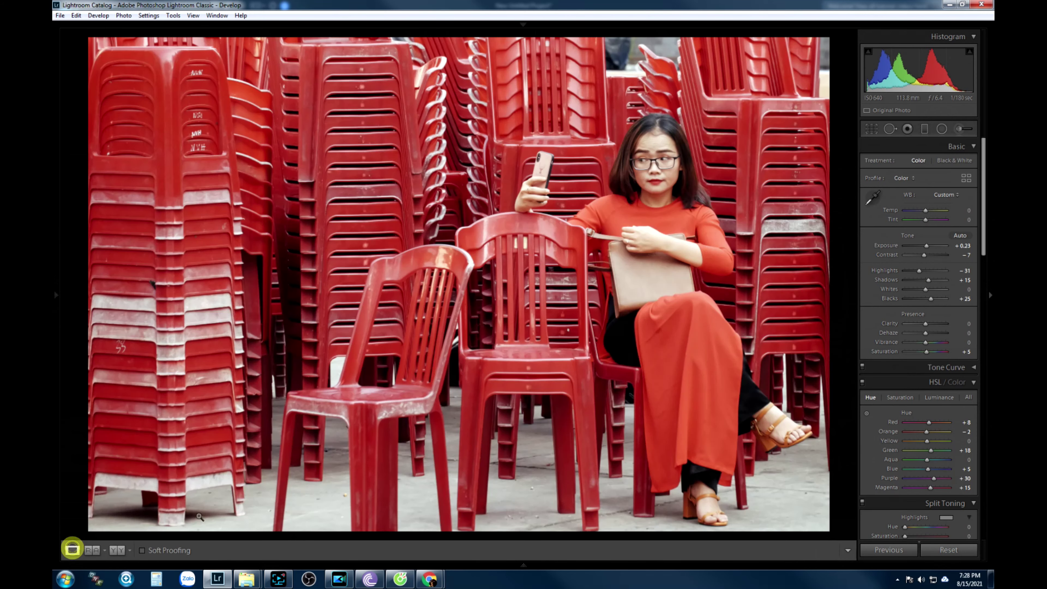
Shift the existing radial filter slightly over the woman's lap and try its Saturation at -7
{"action": "left_click", "coordinate": [941, 129]}
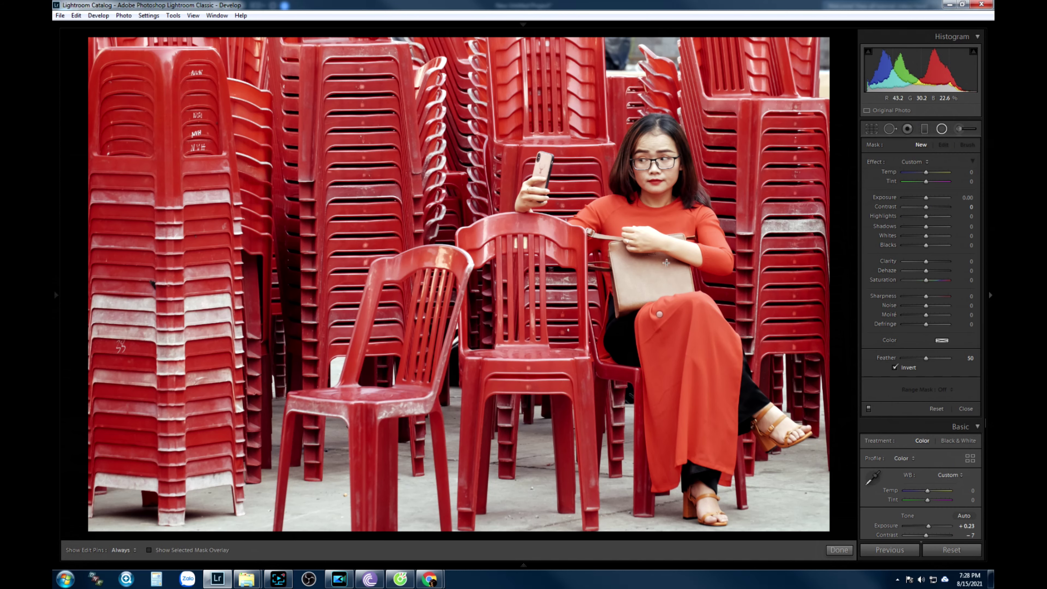
{"action": "left_click_drag", "start_coordinate": [658, 314], "coordinate": [852, 569]}
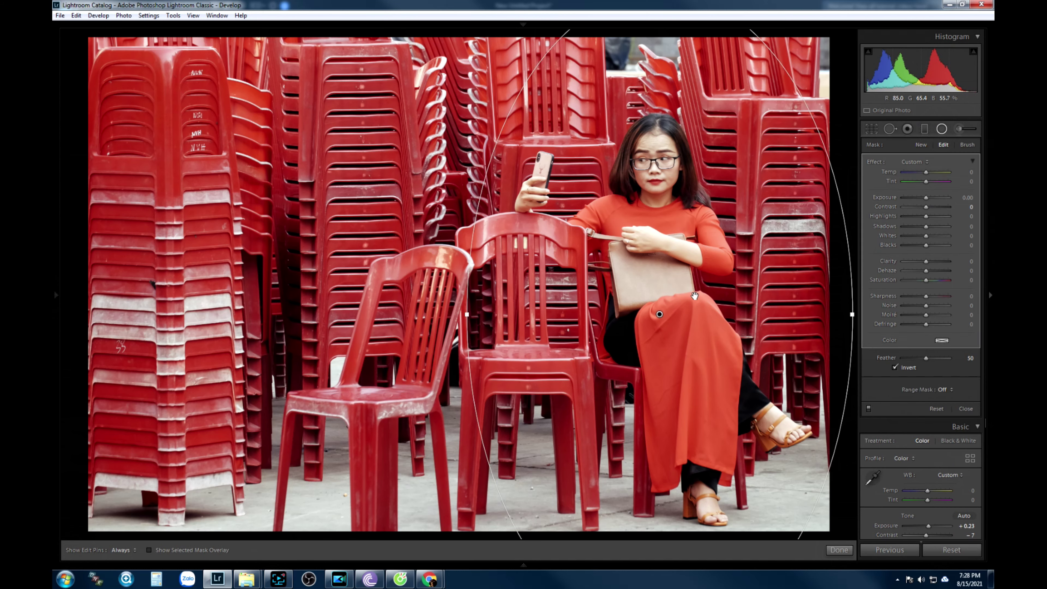
{"action": "left_click_drag", "start_coordinate": [659, 314], "coordinate": [662, 307]}
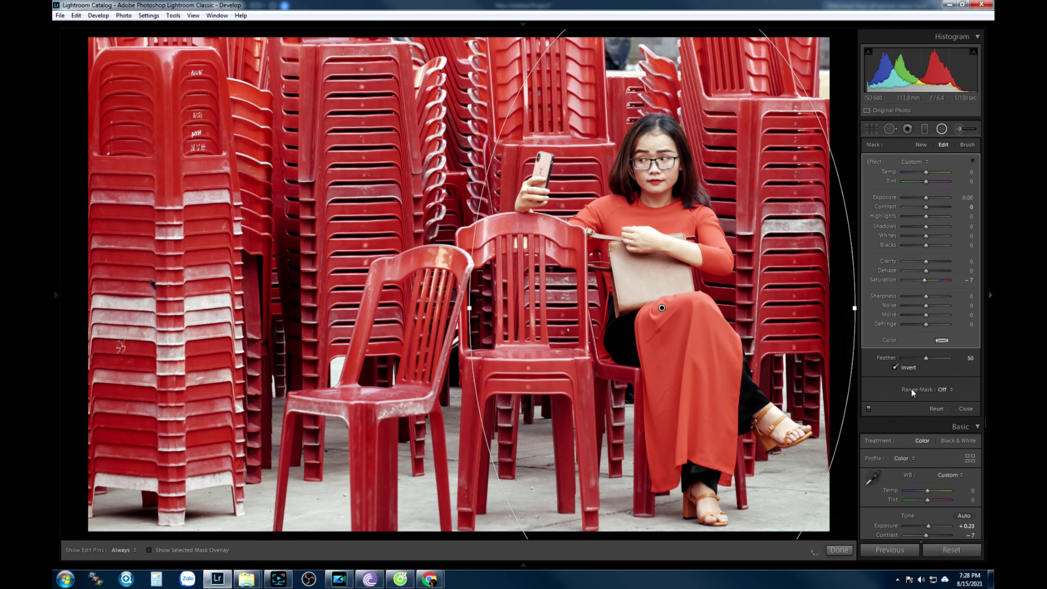
{"action": "left_click", "coordinate": [941, 129]}
{"action": "left_click", "coordinate": [662, 307]}
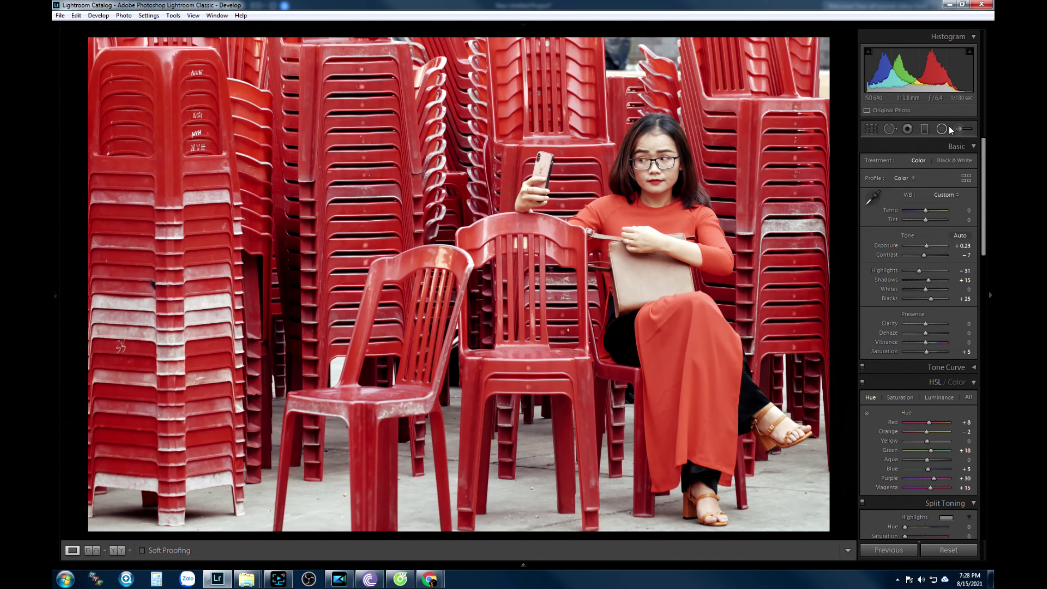
{"action": "left_click", "coordinate": [941, 128]}
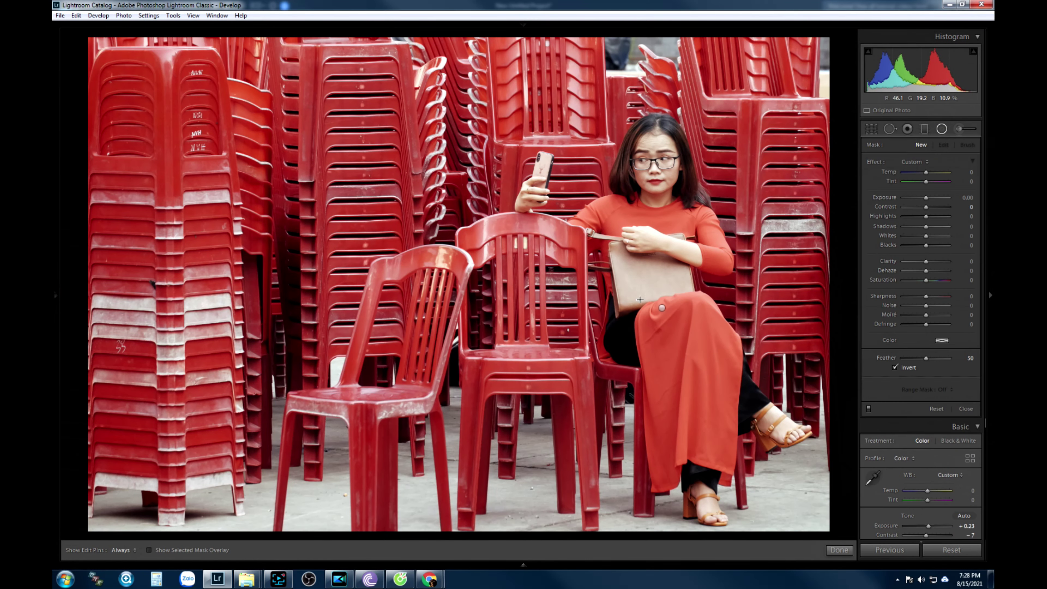
{"action": "left_click", "coordinate": [940, 129]}
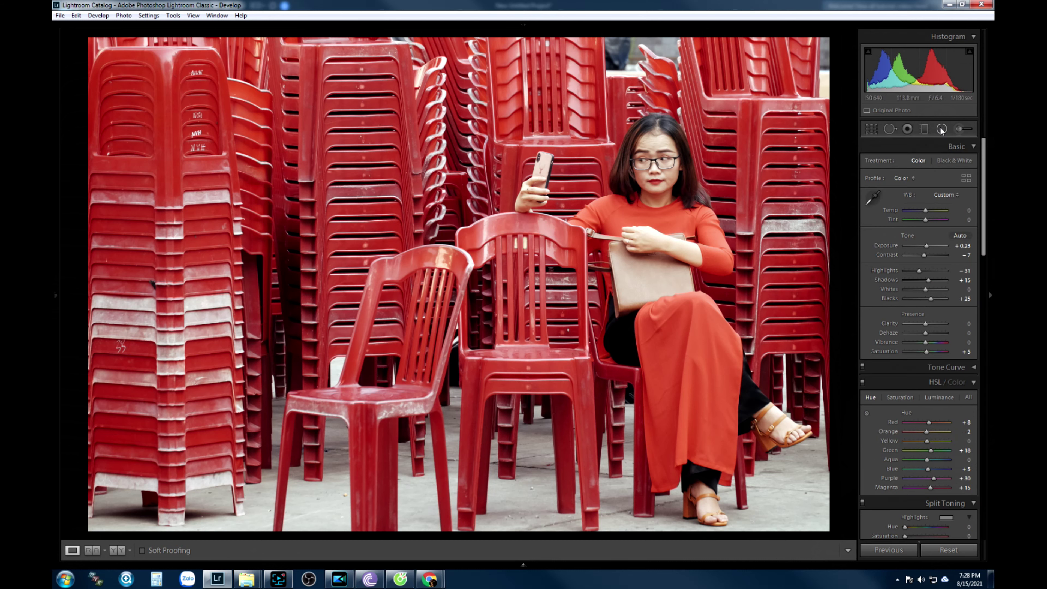
Set up a radial filter around the woman with Feather 50 and a Color range mask sampled from her forearm skin
{"action": "left_click", "coordinate": [940, 129]}
{"action": "mouse_move", "coordinate": [663, 308]}
{"action": "left_mouse_down"}
{"action": "mouse_move", "coordinate": [673, 370]}
{"action": "mouse_move", "coordinate": [663, 301]}
{"action": "mouse_move", "coordinate": [670, 310]}
{"action": "left_mouse_up"}
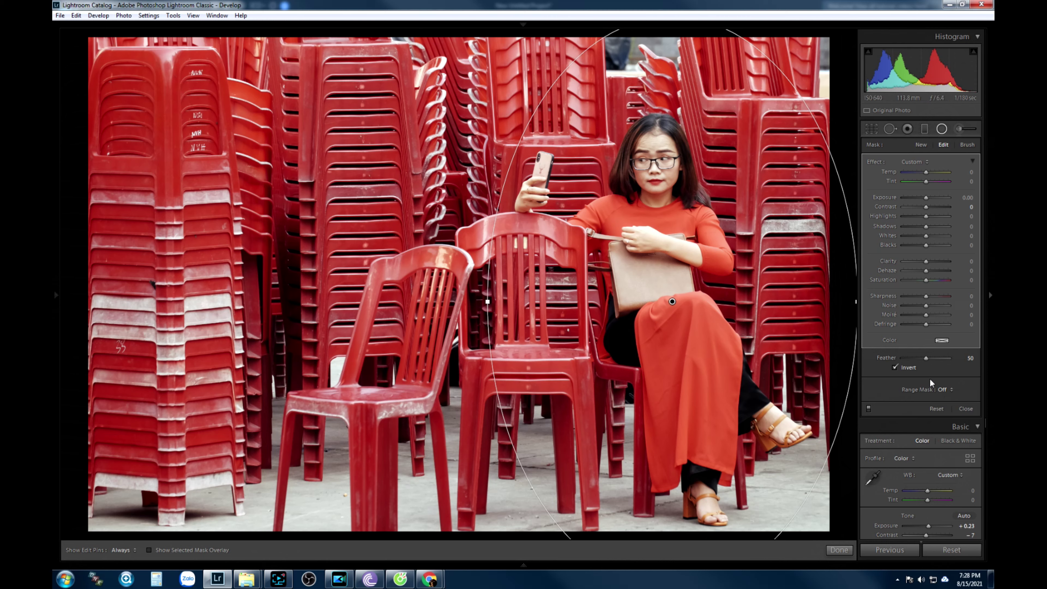
{"action": "left_click", "coordinate": [945, 392]}
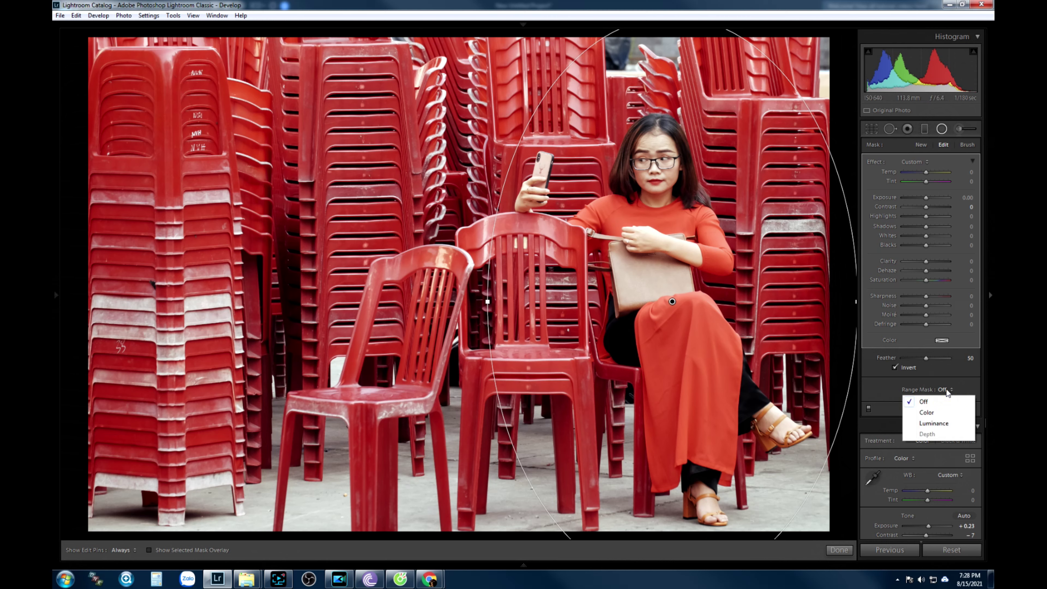
{"action": "left_click", "coordinate": [926, 413]}
{"action": "left_click", "coordinate": [937, 391]}
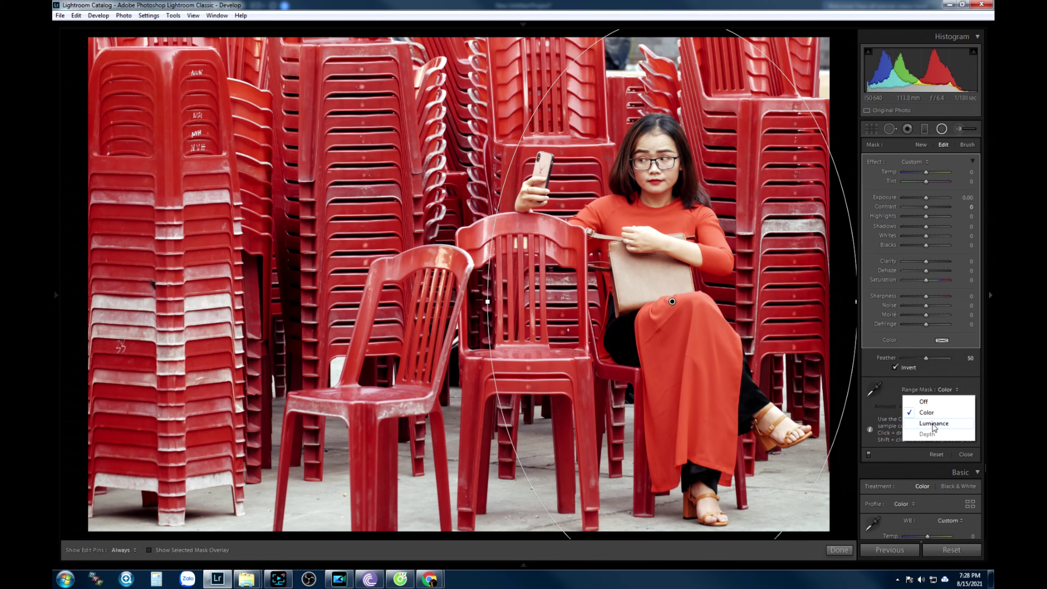
{"action": "left_click", "coordinate": [874, 394]}
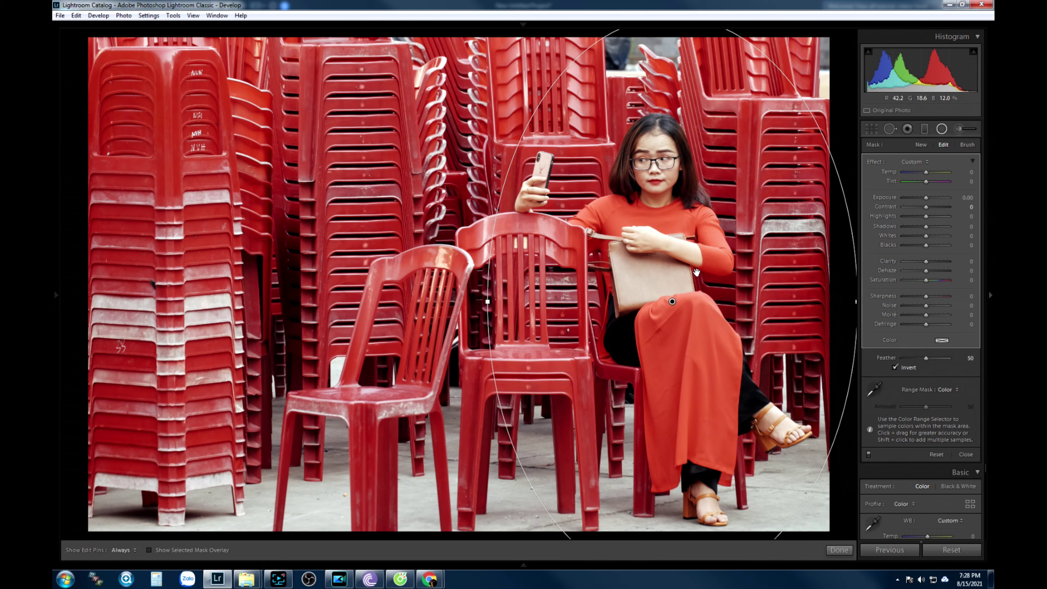
{"action": "left_click", "coordinate": [691, 251]}
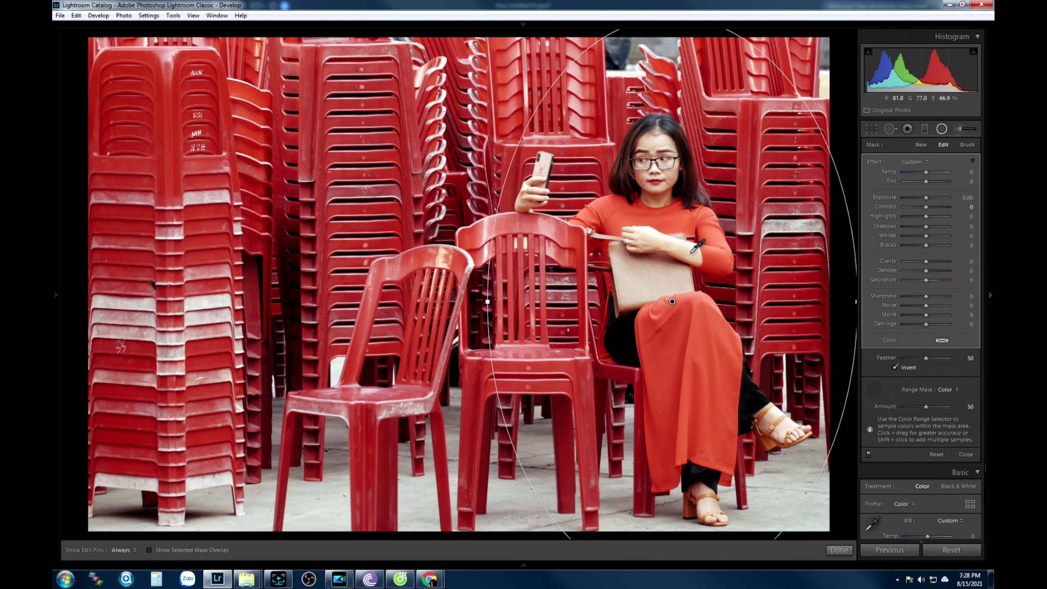
Toggle the selected mask overlay on and off to check which areas the filter covers
{"action": "left_click", "coordinate": [149, 550]}
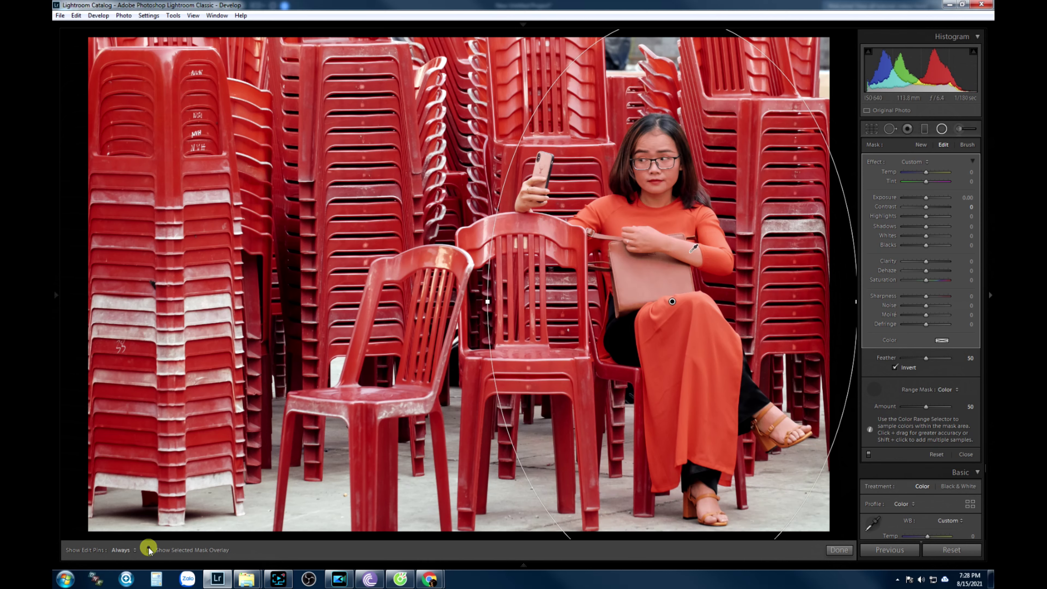
{"action": "left_click", "coordinate": [149, 550]}
{"action": "left_click", "coordinate": [149, 549]}
{"action": "left_click", "coordinate": [149, 549]}
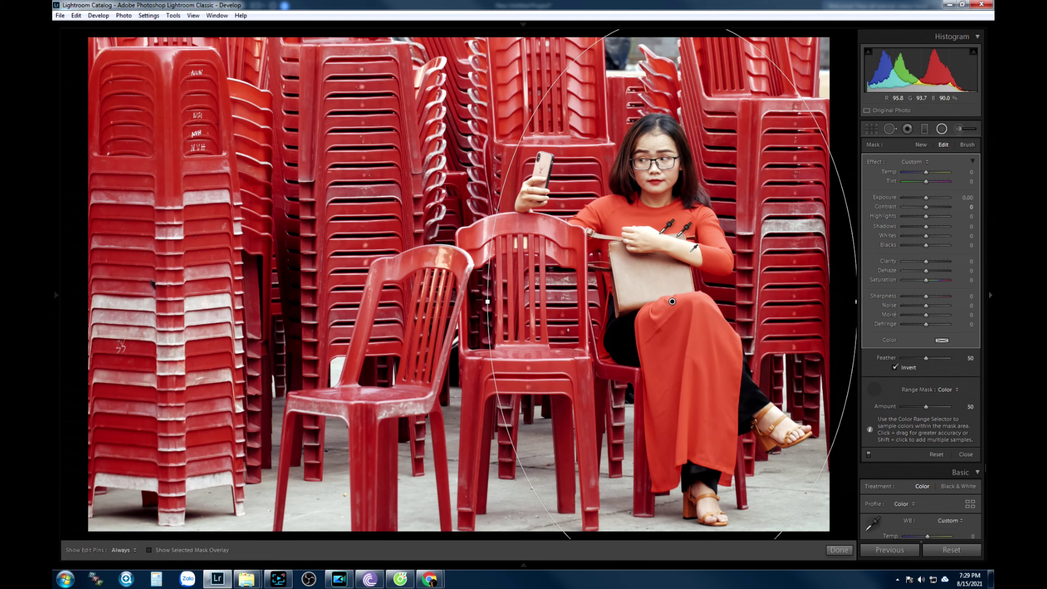
Set the radial filter's Temp to -11 and Saturation to -15
{"action": "left_click", "coordinate": [926, 172]}
{"action": "left_click_drag", "start_coordinate": [922, 173], "coordinate": [921, 173]}
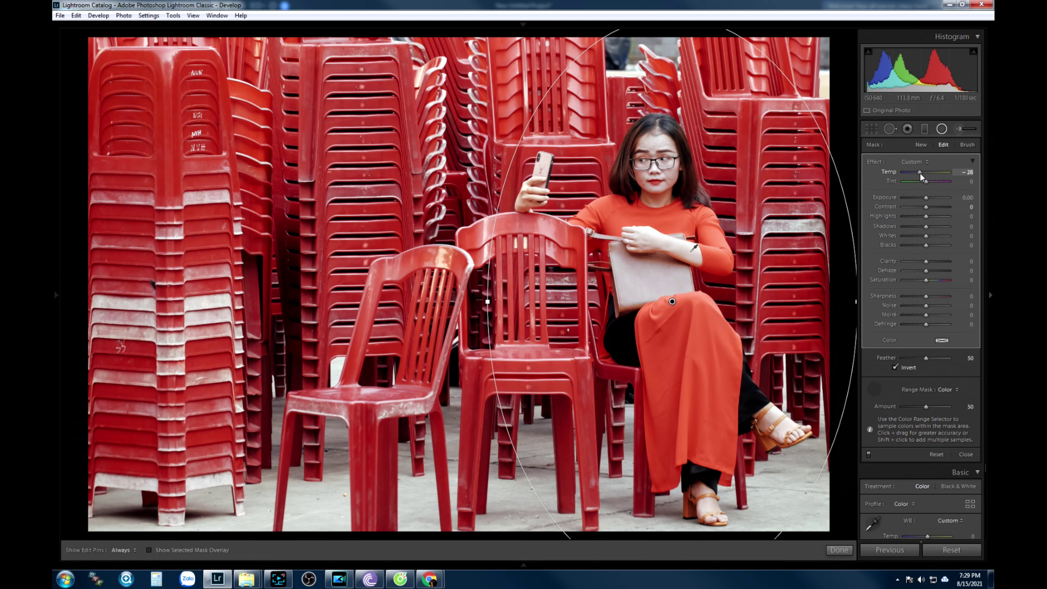
{"action": "left_click_drag", "start_coordinate": [918, 174], "coordinate": [925, 171]}
{"action": "left_click", "coordinate": [925, 280]}
{"action": "left_click_drag", "start_coordinate": [923, 280], "coordinate": [923, 280]}
Resample the range mask color on the woman's forearm and set the filter's Highlights to -20
{"action": "left_click", "coordinate": [662, 137]}
{"action": "left_click", "coordinate": [677, 247]}
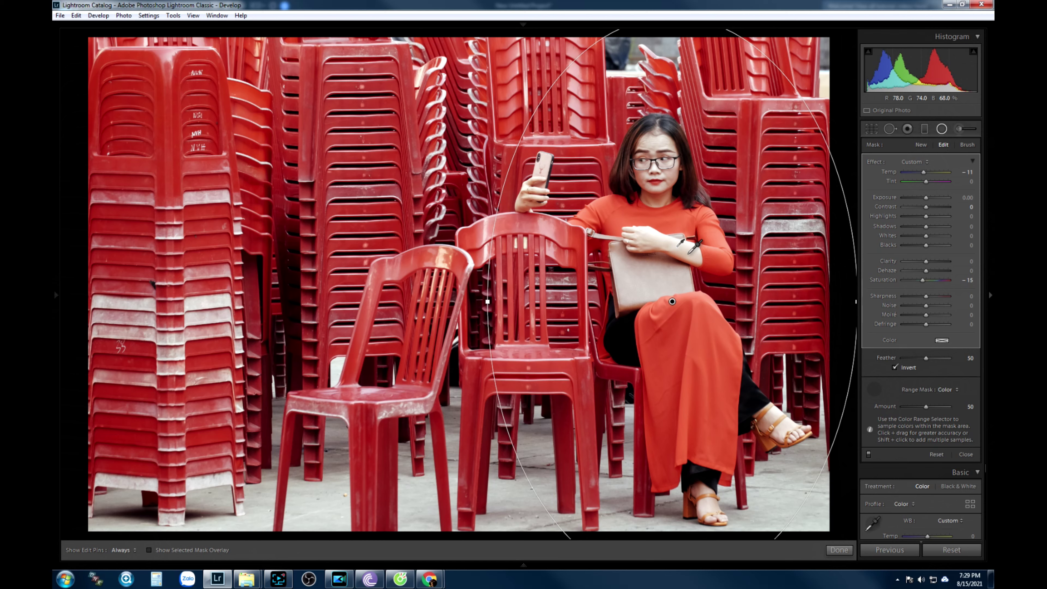
{"action": "left_click", "coordinate": [690, 247]}
{"action": "left_click_drag", "start_coordinate": [926, 216], "coordinate": [923, 218]}
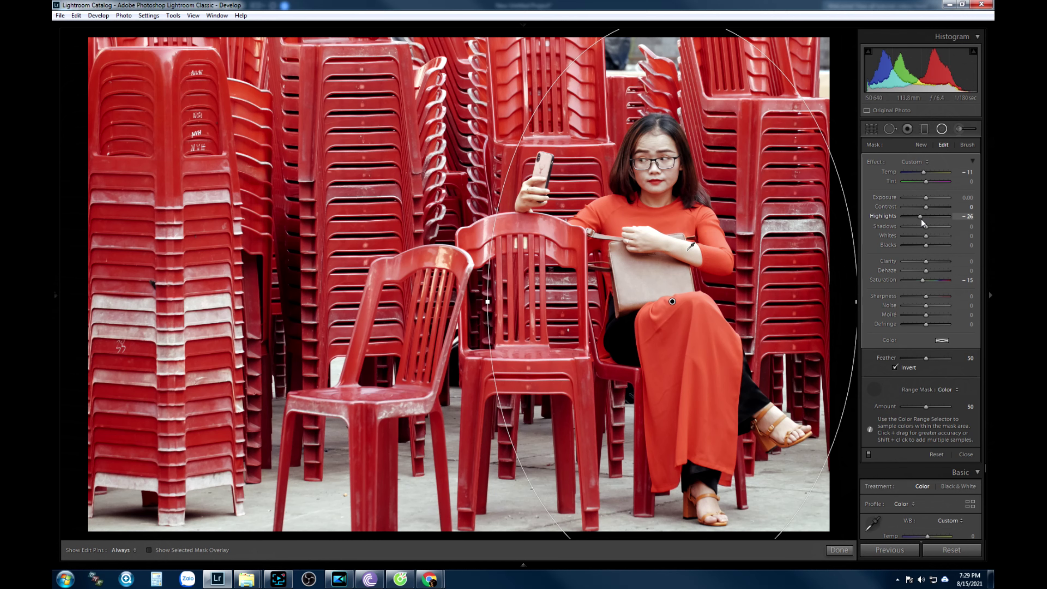
{"action": "left_click_drag", "start_coordinate": [920, 219], "coordinate": [949, 218]}
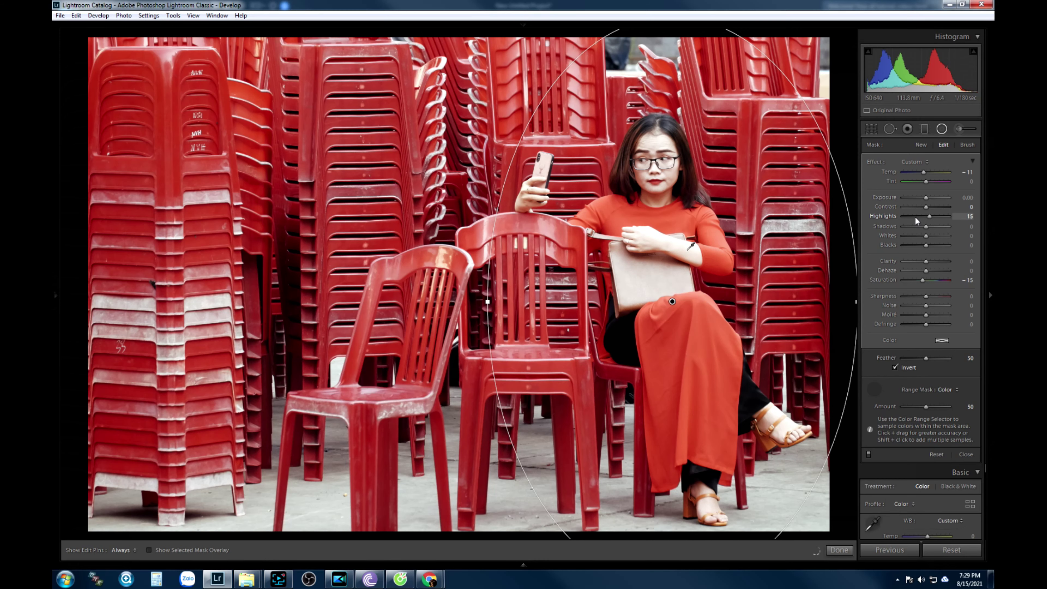
{"action": "mouse_move", "coordinate": [916, 217]}
{"action": "left_mouse_down"}
{"action": "mouse_move", "coordinate": [946, 217]}
{"action": "mouse_move", "coordinate": [923, 217]}
{"action": "left_mouse_up"}
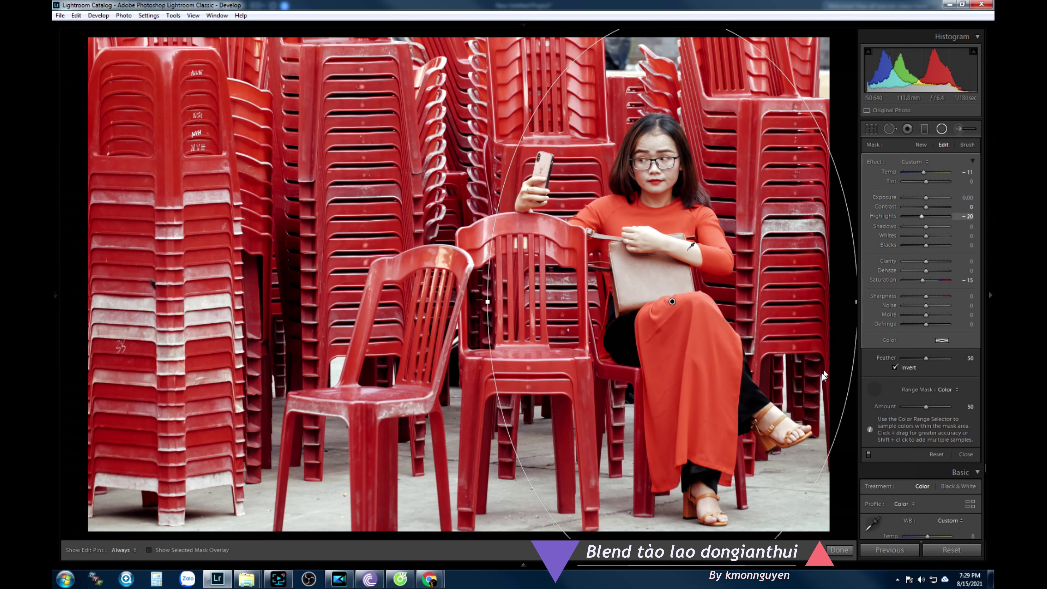
Set the filter's Saturation to -26 and Temp to -12, and resample the range mask color on the forearm
{"action": "left_click_drag", "start_coordinate": [921, 278], "coordinate": [916, 280]}
{"action": "left_click", "coordinate": [776, 212]}
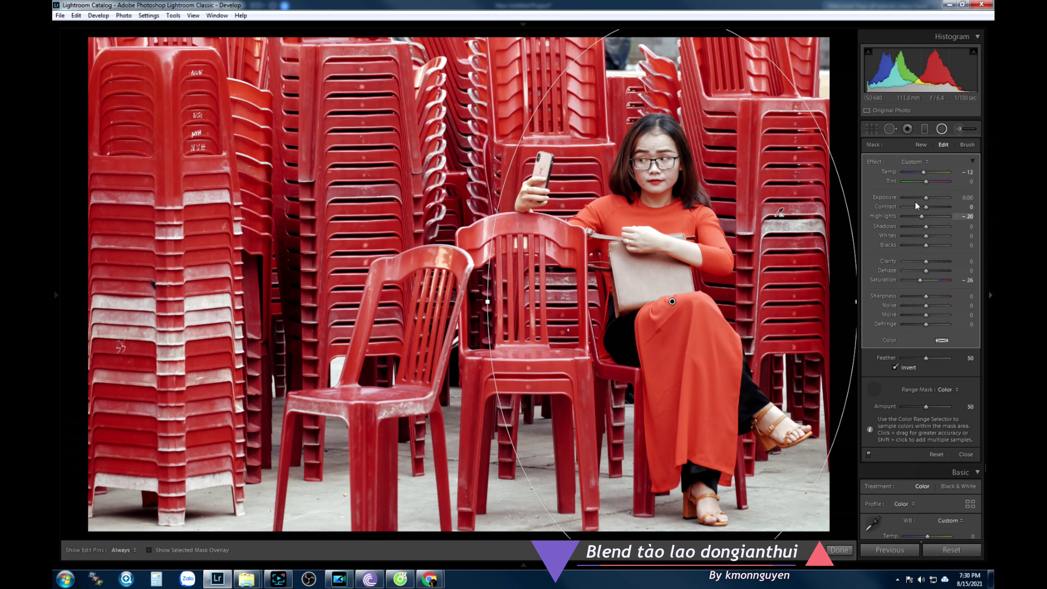
{"action": "left_click", "coordinate": [666, 172]}
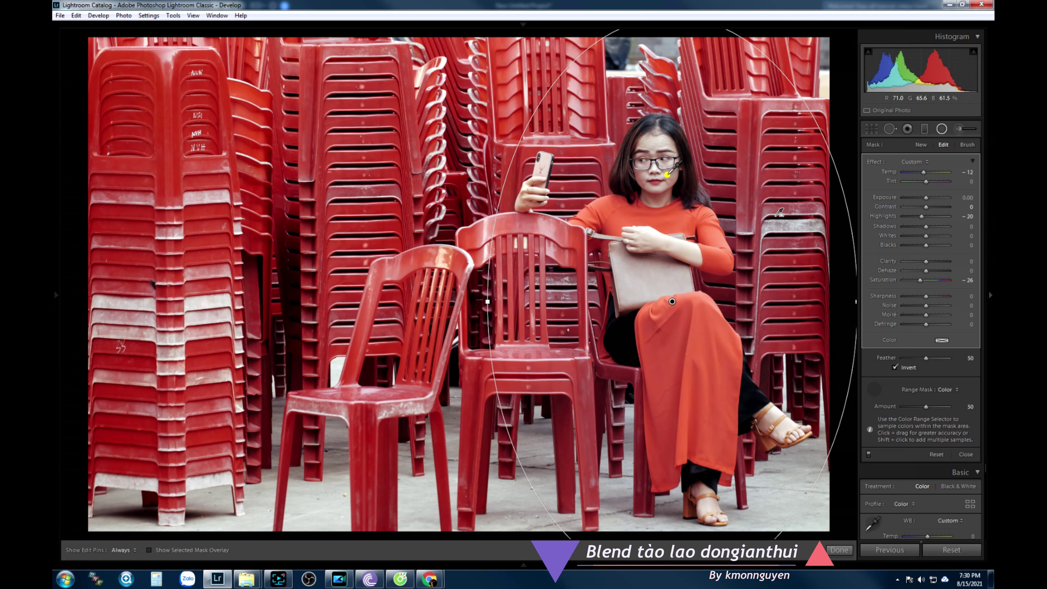
{"action": "left_click", "coordinate": [678, 244]}
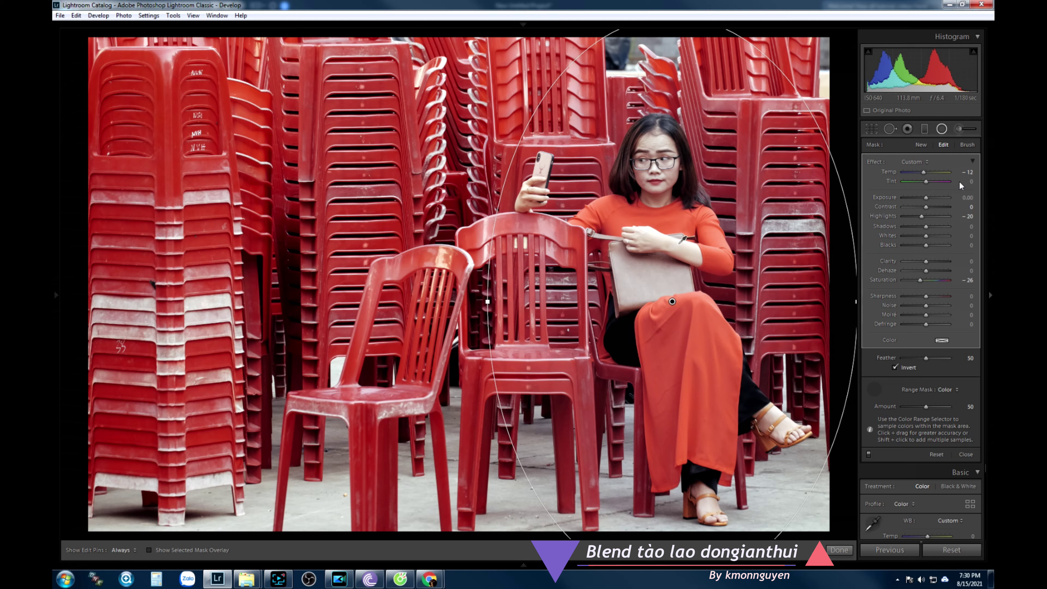
Set the filter's Contrast to -2, fine-tune its Shadows and Clarity, and finish the radial filter
{"action": "left_click_drag", "start_coordinate": [928, 205], "coordinate": [923, 206]}
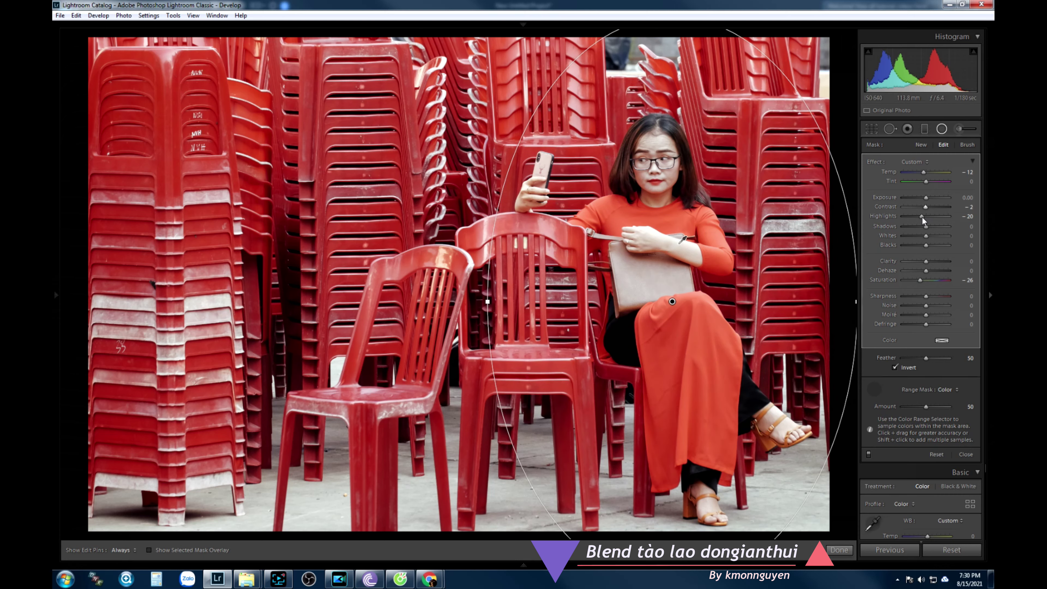
{"action": "left_click_drag", "start_coordinate": [926, 226], "coordinate": [926, 225]}
{"action": "left_click_drag", "start_coordinate": [927, 261], "coordinate": [923, 261]}
{"action": "left_click", "coordinate": [839, 550]}
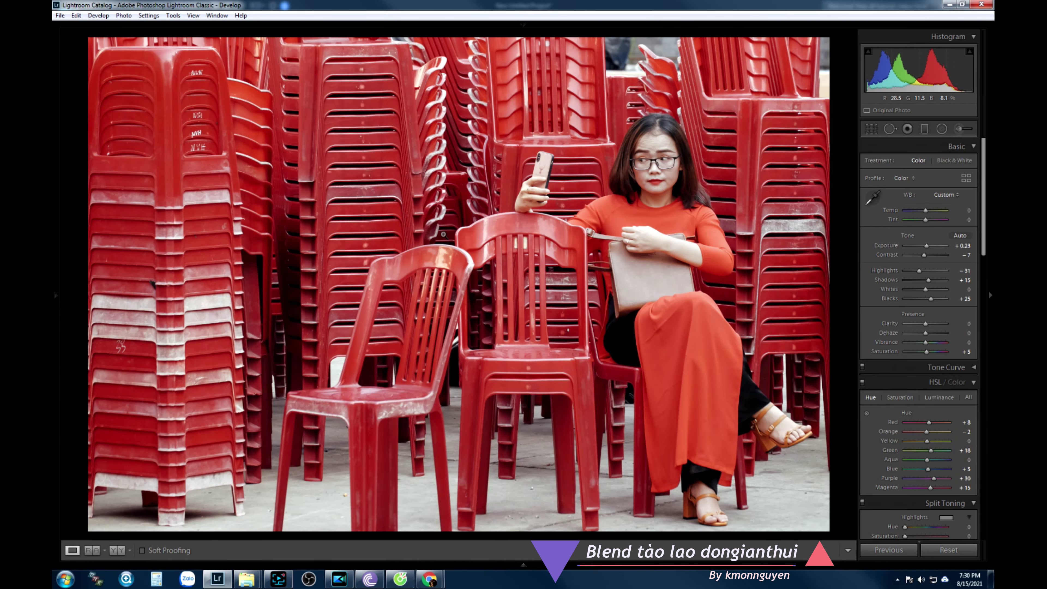
Zoom in on the woman to examine her face and skin after the local adjustment
{"action": "left_click", "coordinate": [444, 234]}
{"action": "left_click", "coordinate": [456, 222]}
{"action": "left_click", "coordinate": [691, 149]}
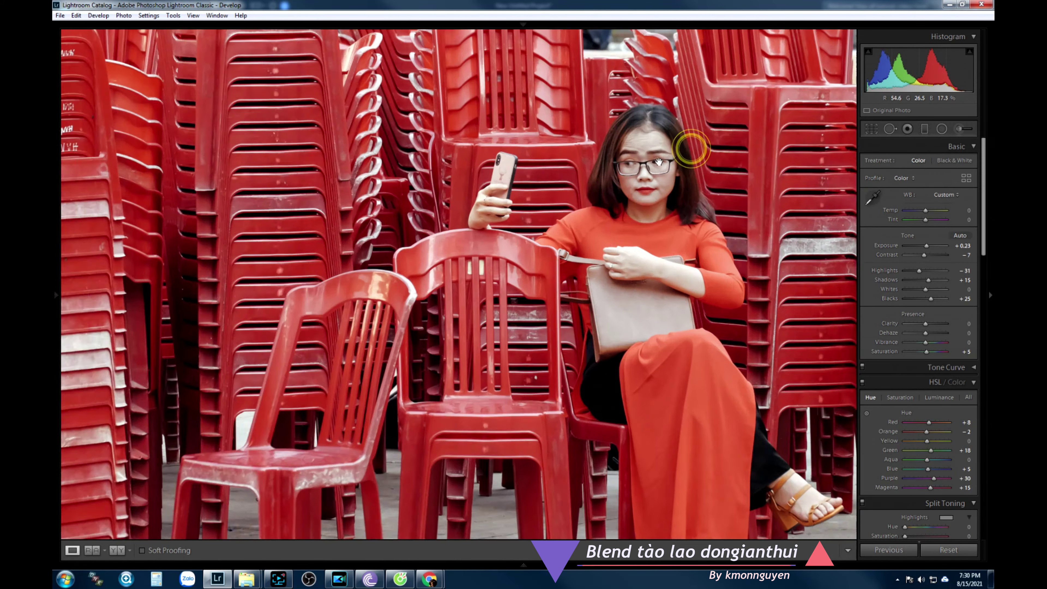
Set the photo's overall Contrast to -26, Highlights to -38 and Saturation to +10
{"action": "left_click_drag", "start_coordinate": [621, 295], "coordinate": [624, 248]}
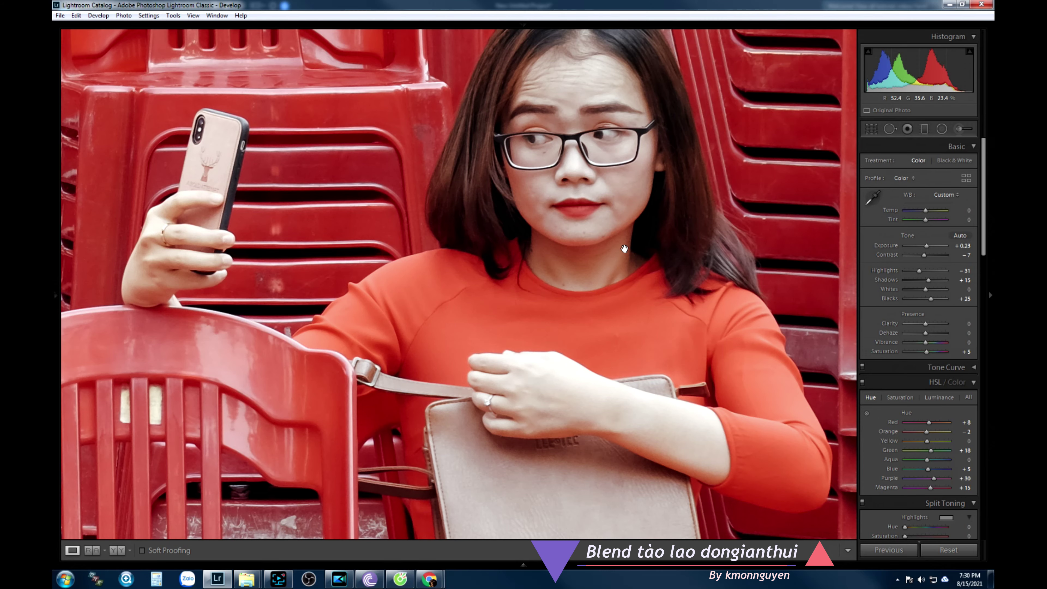
{"action": "left_click", "coordinate": [624, 249]}
{"action": "left_click_drag", "start_coordinate": [922, 269], "coordinate": [922, 256]}
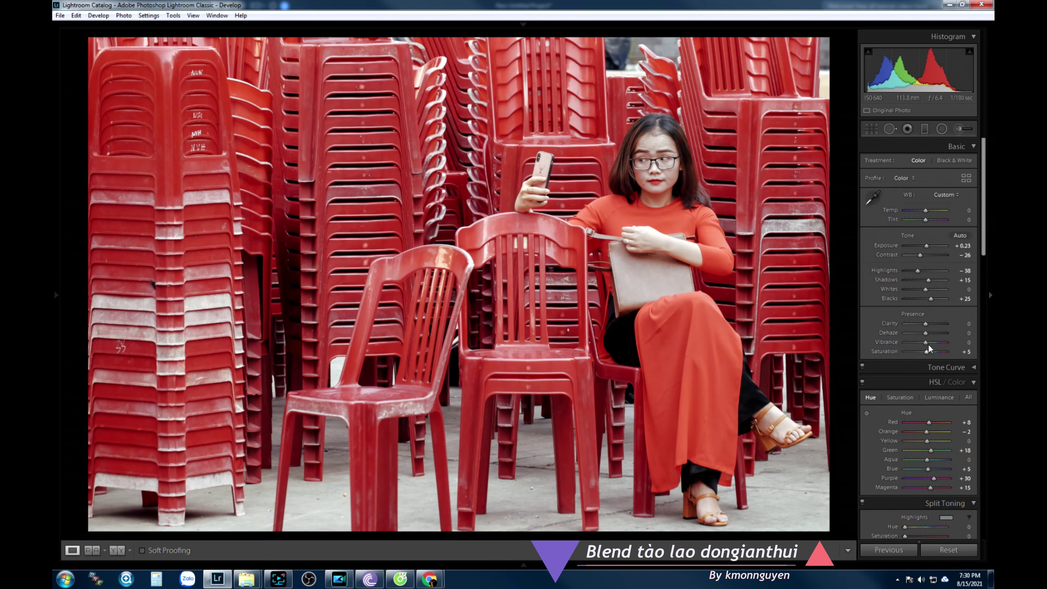
{"action": "left_click_drag", "start_coordinate": [927, 350], "coordinate": [927, 349]}
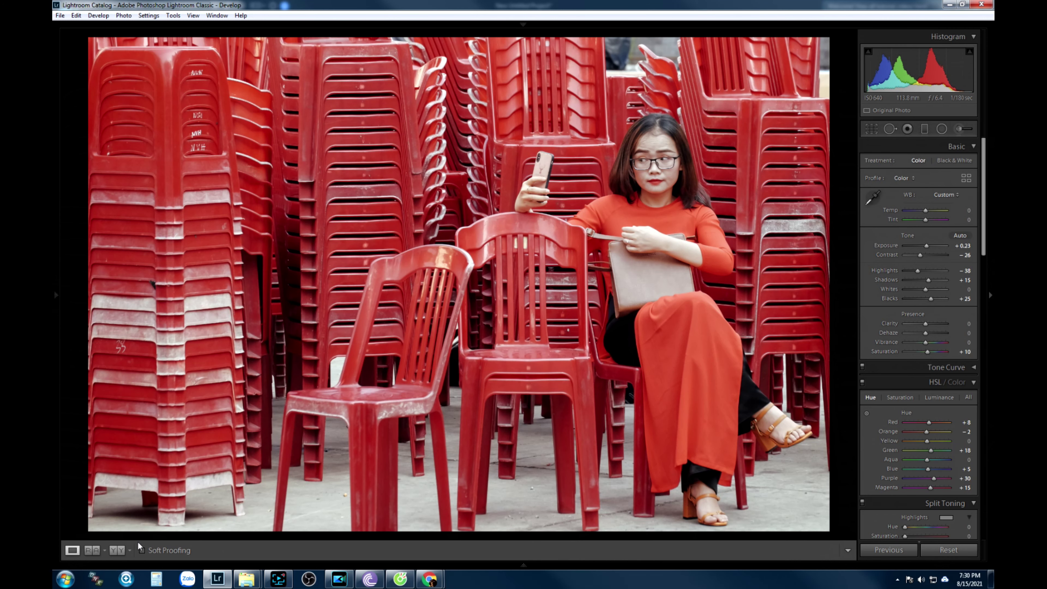
Compare the edited photo side by side with its original version, and return to the single-photo view
{"action": "left_click", "coordinate": [92, 551]}
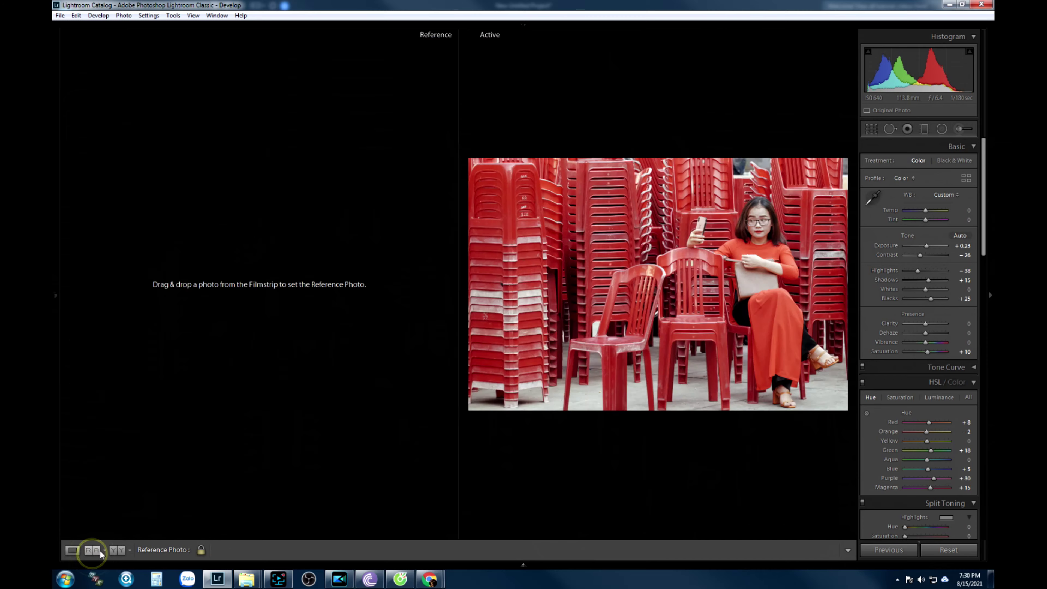
{"action": "left_click", "coordinate": [116, 550]}
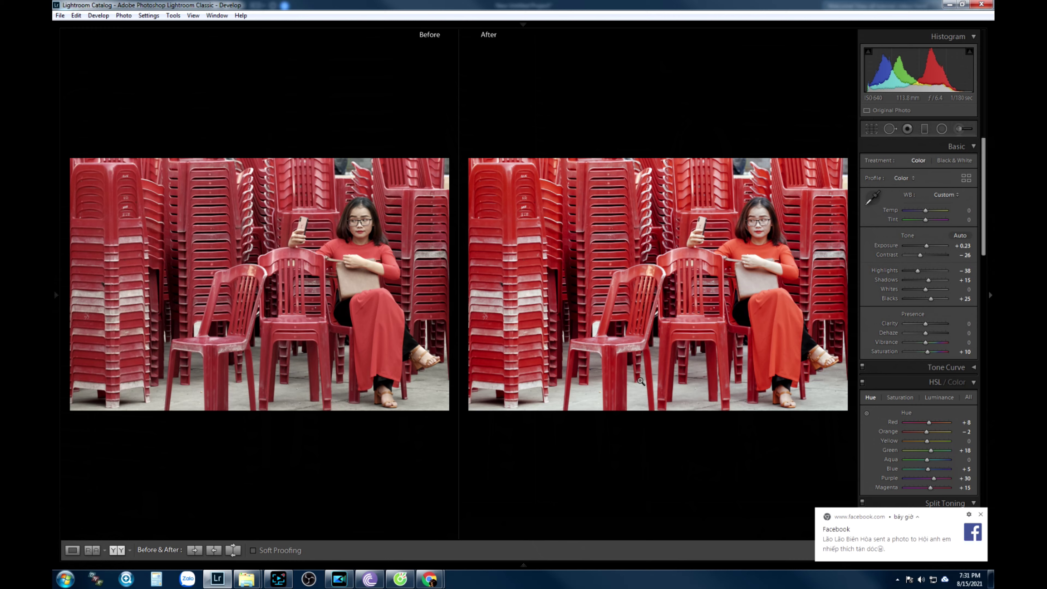
{"action": "left_click", "coordinate": [72, 549]}
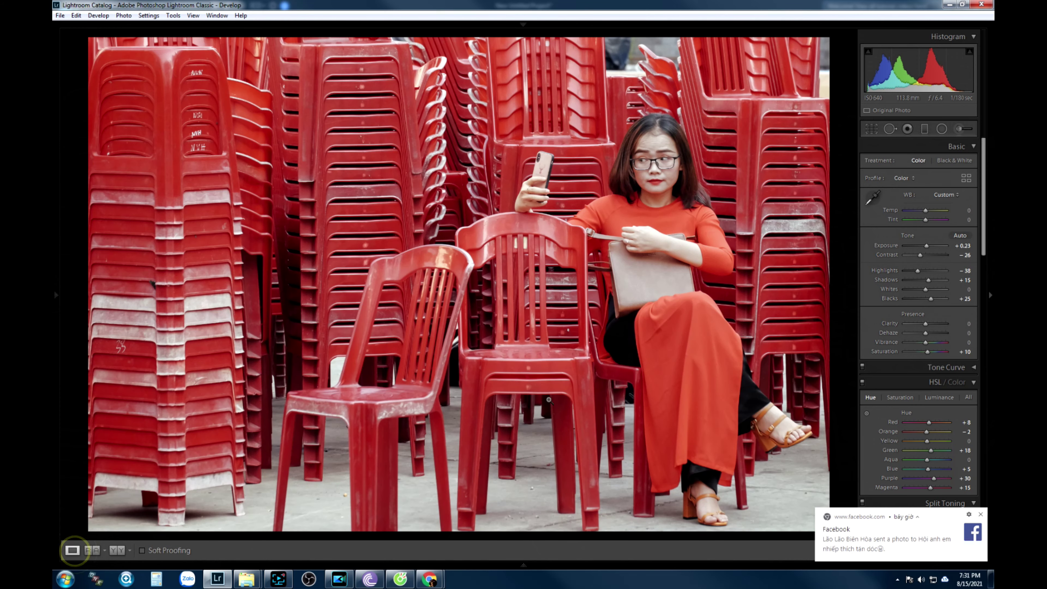
Draw a very large radial filter over the whole photo and center it on the backrest of the front chair
{"action": "left_click", "coordinate": [944, 129]}
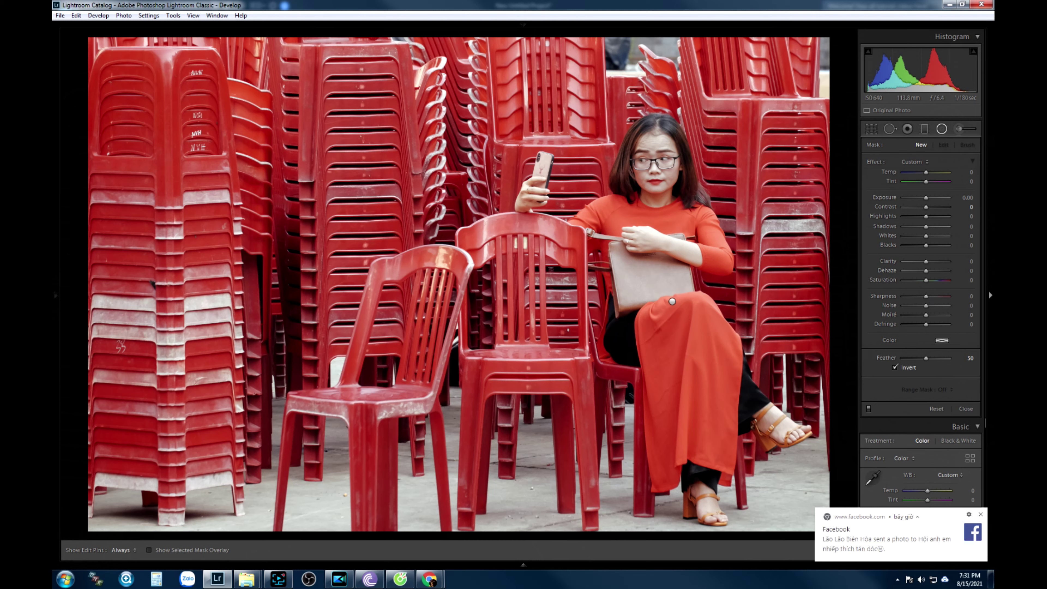
{"action": "left_click", "coordinate": [981, 515]}
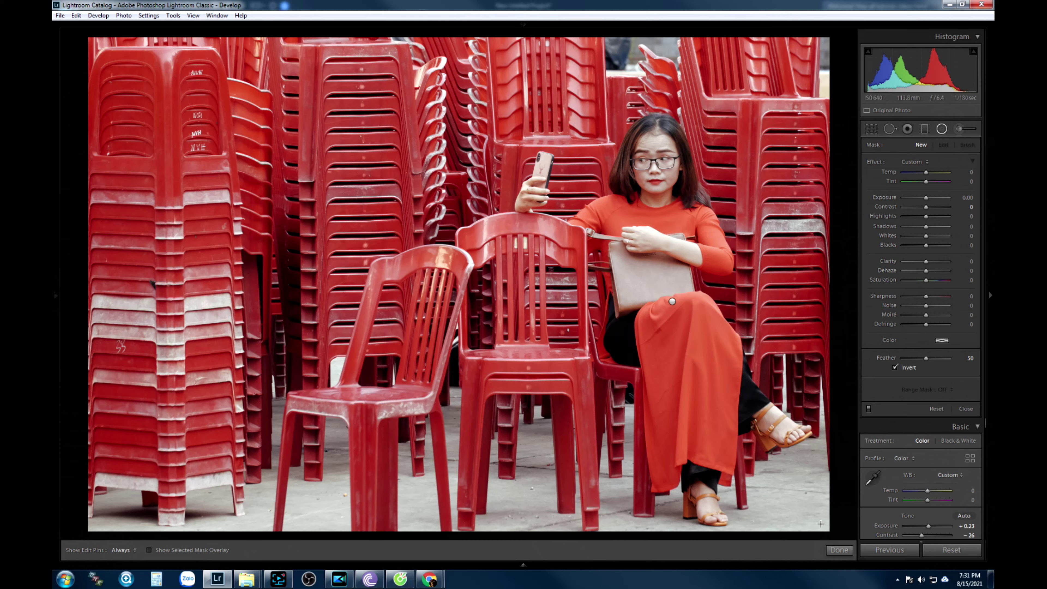
{"action": "left_click", "coordinate": [941, 129]}
{"action": "left_click", "coordinate": [944, 129]}
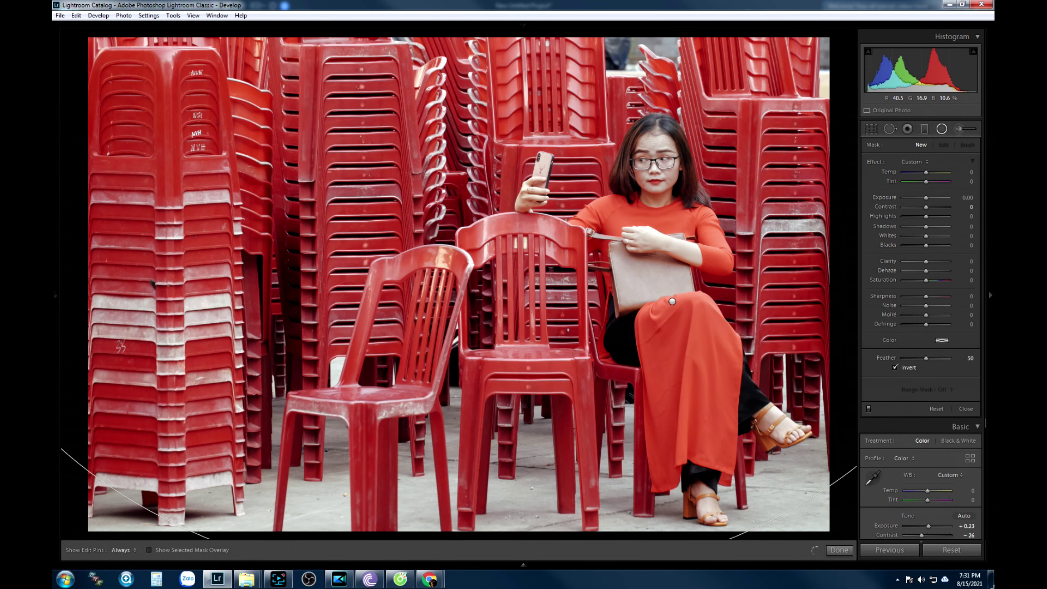
{"action": "left_click_drag", "start_coordinate": [480, 195], "coordinate": [450, 305]}
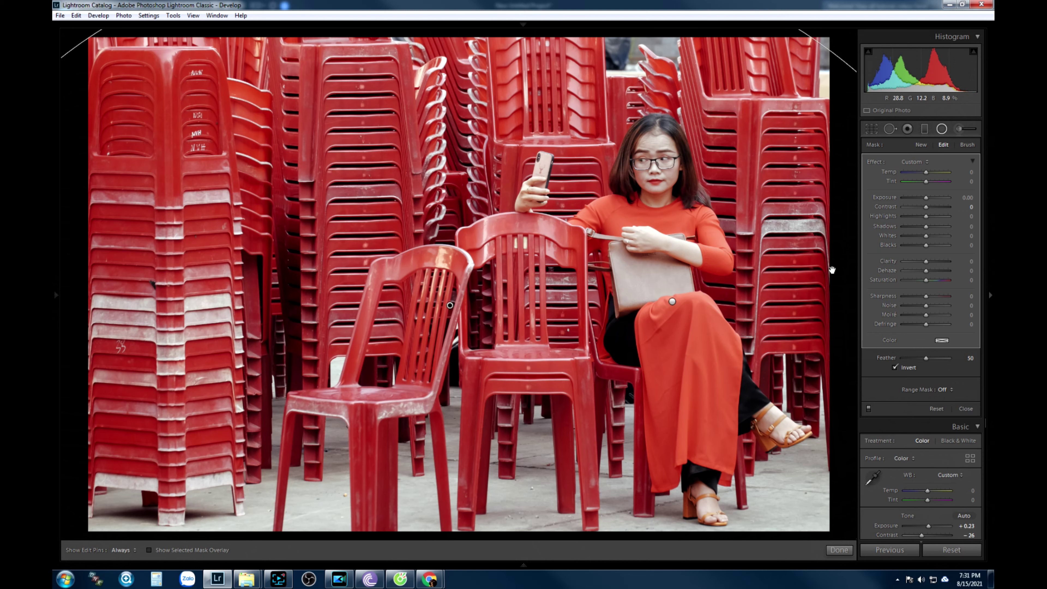
{"action": "left_click_drag", "start_coordinate": [450, 305], "coordinate": [404, 297]}
Limit the filter with a Color range mask sampled in the dark gap behind the middle chair, set Blacks to -15 and finish it
{"action": "left_click", "coordinate": [942, 389]}
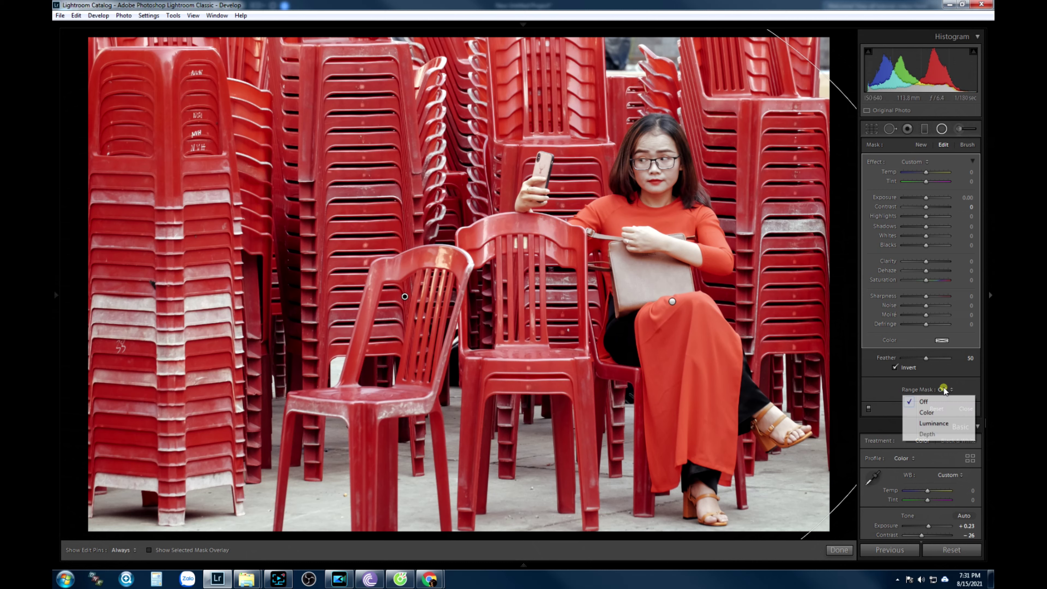
{"action": "left_click", "coordinate": [928, 409]}
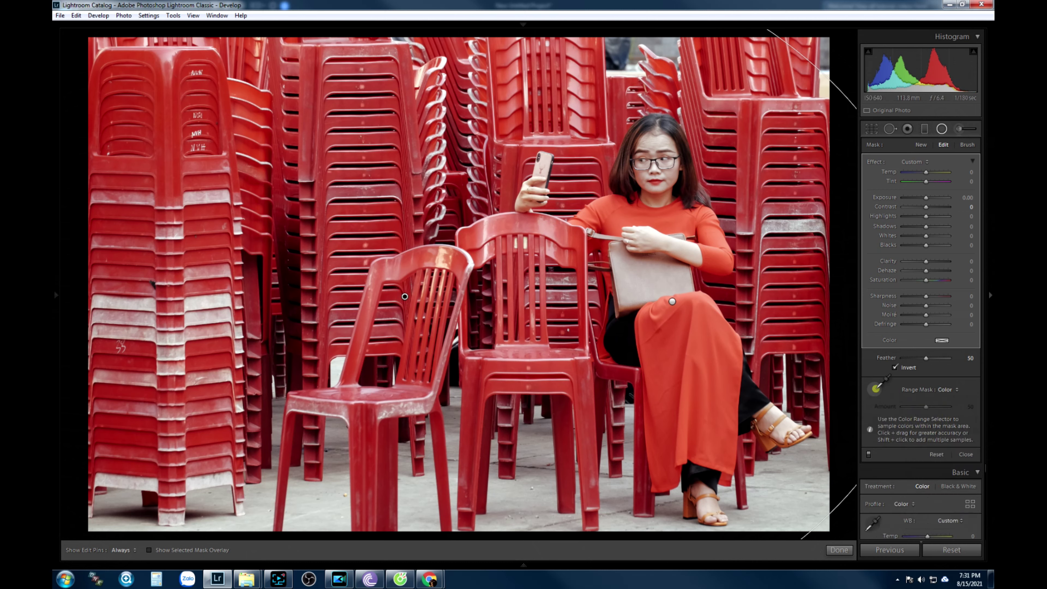
{"action": "left_click", "coordinate": [875, 388]}
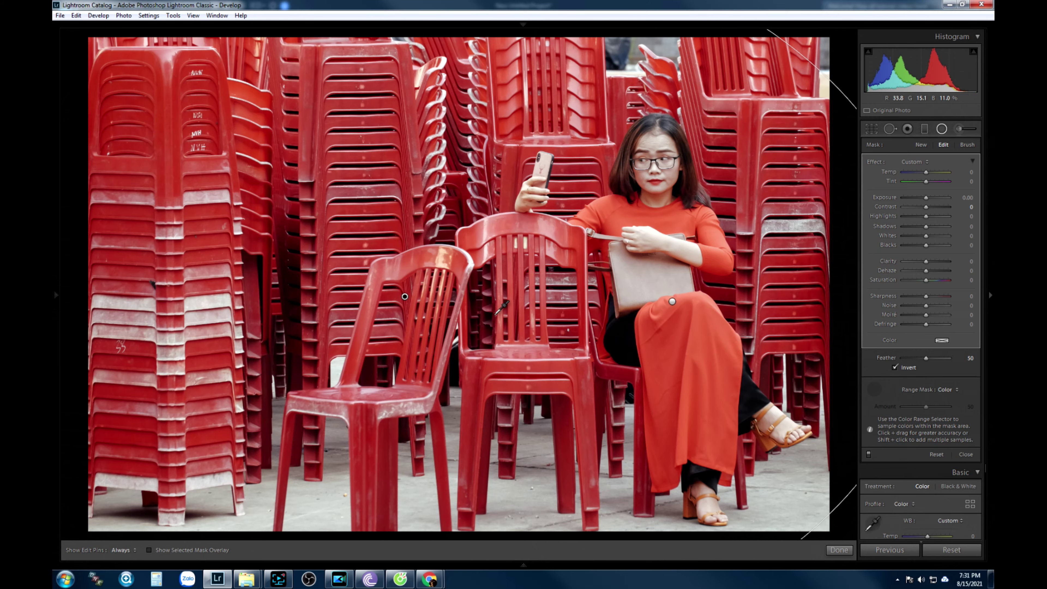
{"action": "key", "text": "z"}
{"action": "scroll", "coordinate": [371, 297], "scroll_direction": "down", "scroll_amount": 5}
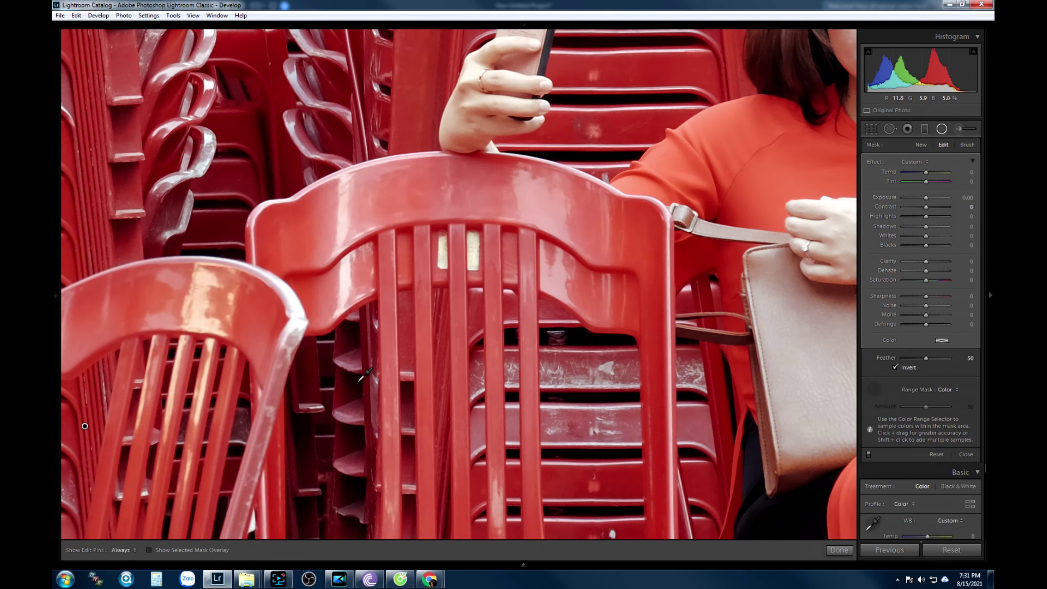
{"action": "left_click", "coordinate": [359, 380]}
{"action": "key", "text": "z"}
{"action": "mouse_move", "coordinate": [928, 245]}
{"action": "left_mouse_down"}
{"action": "mouse_move", "coordinate": [919, 246]}
{"action": "mouse_move", "coordinate": [936, 244]}
{"action": "mouse_move", "coordinate": [922, 246]}
{"action": "left_mouse_up"}
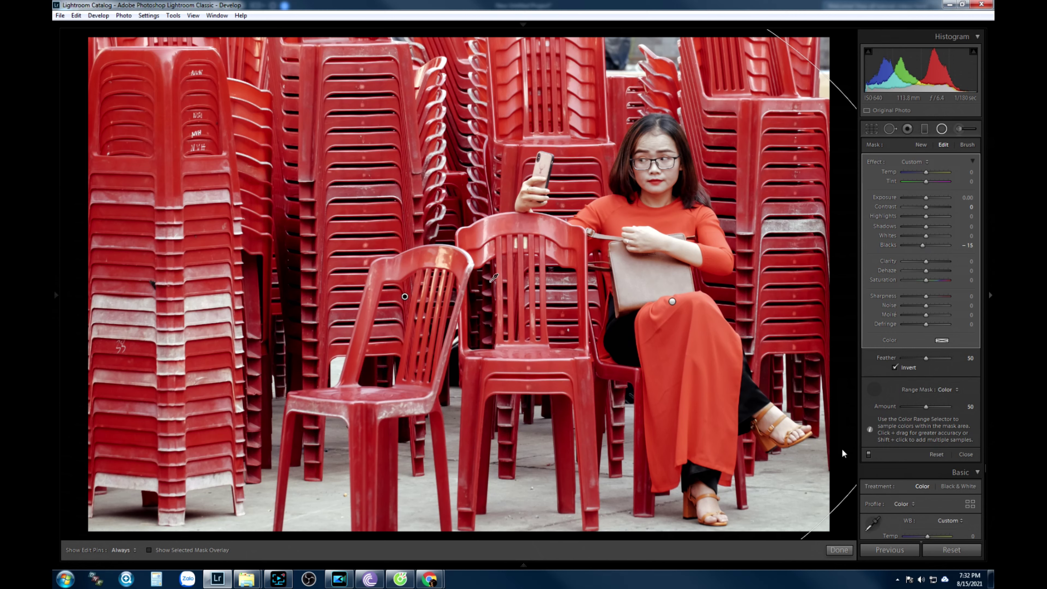
{"action": "left_click", "coordinate": [839, 550]}
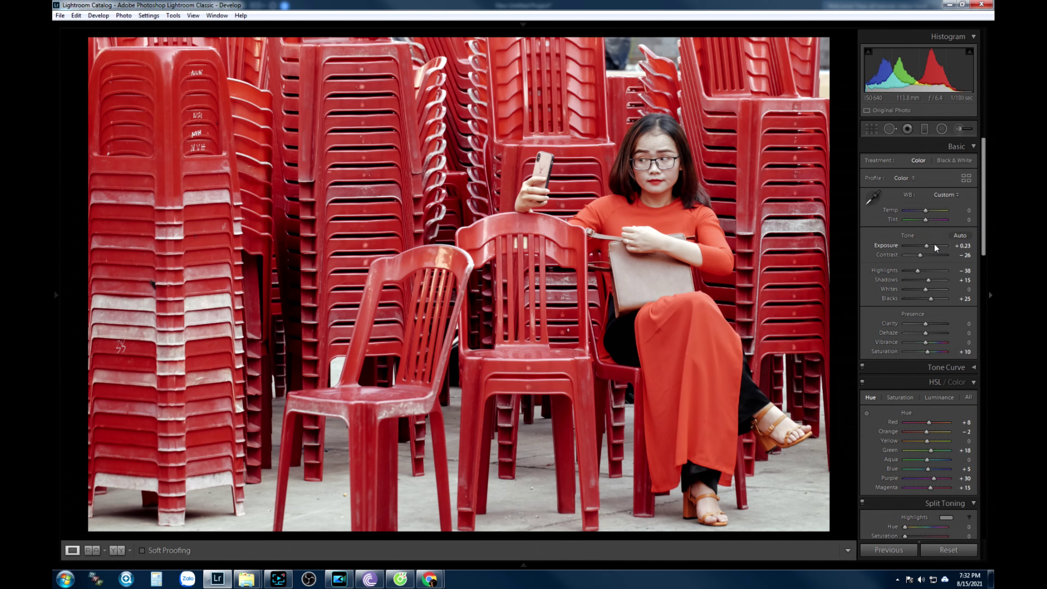
Set the photo's overall Exposure to +0.13, Contrast to -14 and Highlights to -48
{"action": "left_click_drag", "start_coordinate": [925, 244], "coordinate": [916, 272]}
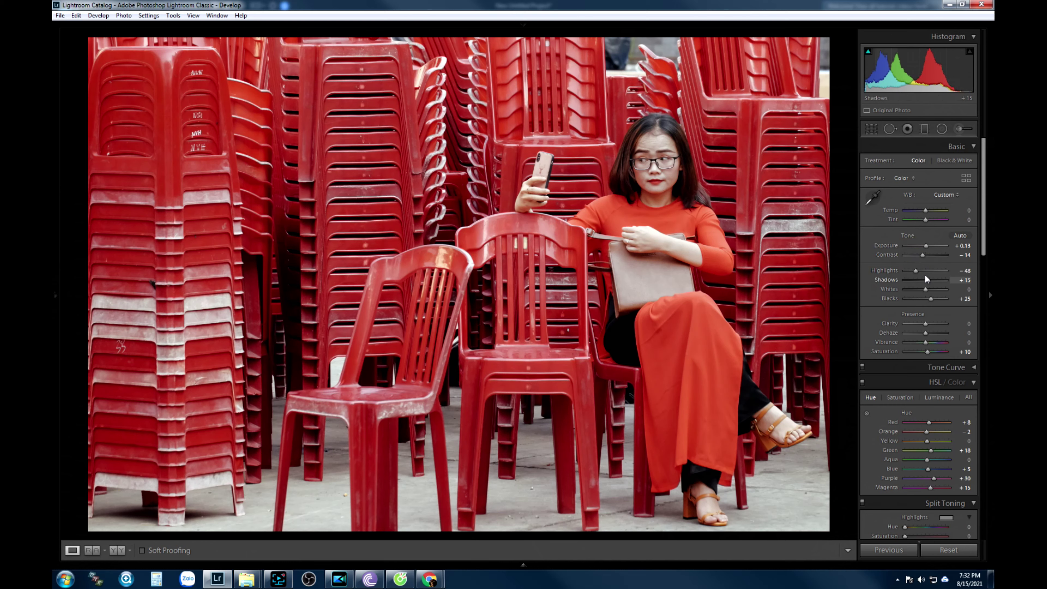
Draw a new large radial filter around the seated woman, centered on her handbag
{"action": "left_click", "coordinate": [941, 127]}
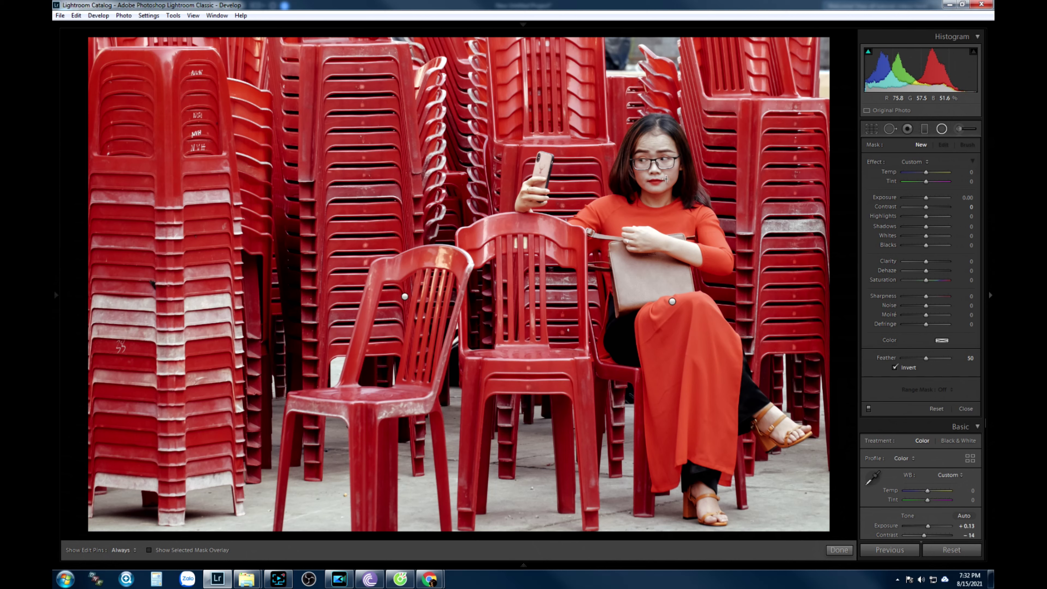
{"action": "left_click", "coordinate": [921, 133]}
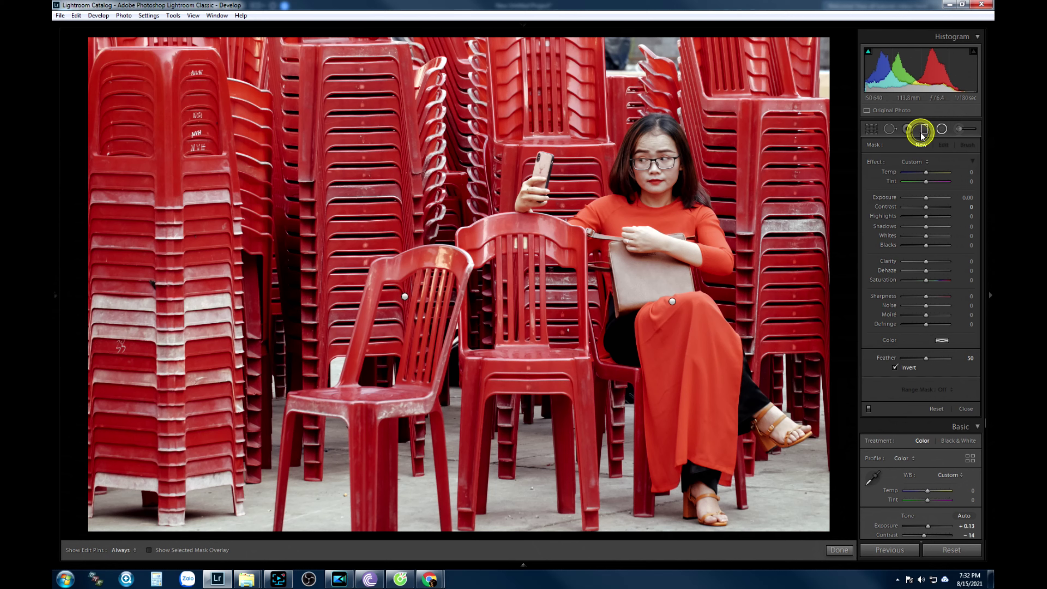
{"action": "left_click", "coordinate": [941, 129]}
{"action": "left_click", "coordinate": [940, 128]}
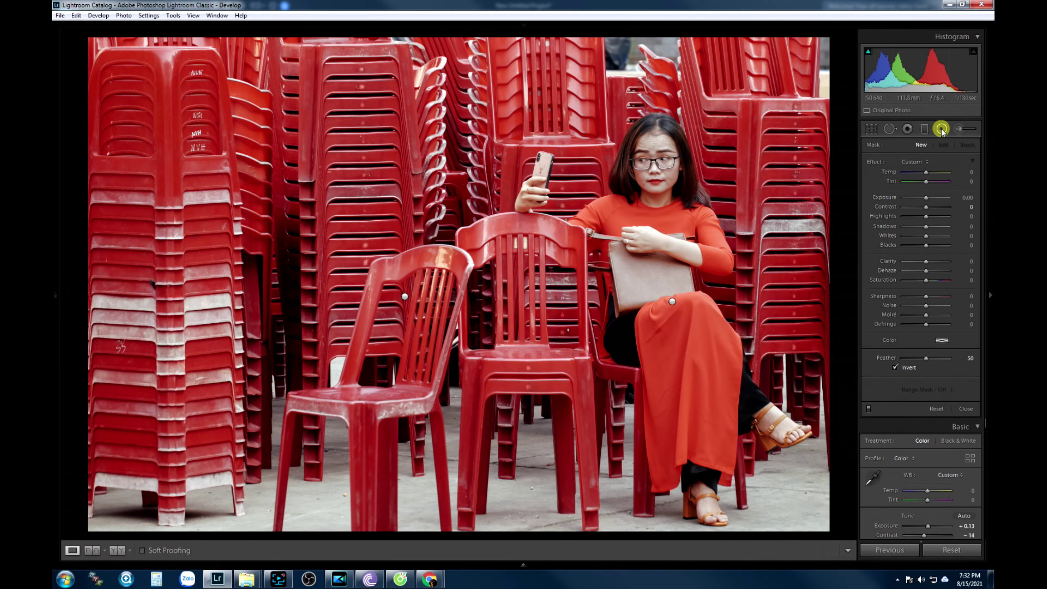
{"action": "left_click", "coordinate": [939, 128]}
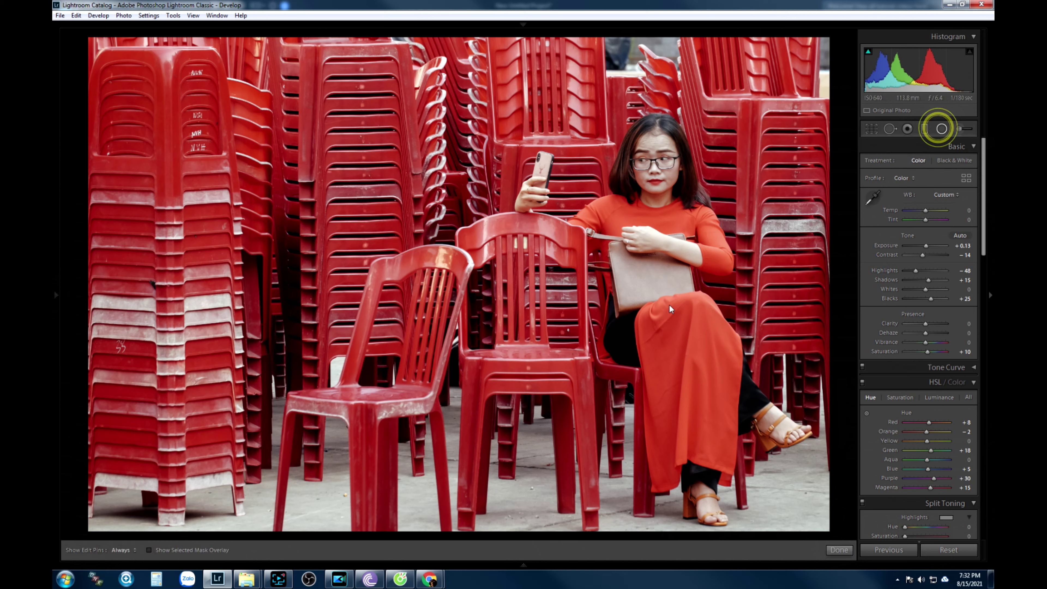
{"action": "left_click_drag", "start_coordinate": [673, 302], "coordinate": [886, 553]}
{"action": "left_click_drag", "start_coordinate": [816, 550], "coordinate": [857, 554]}
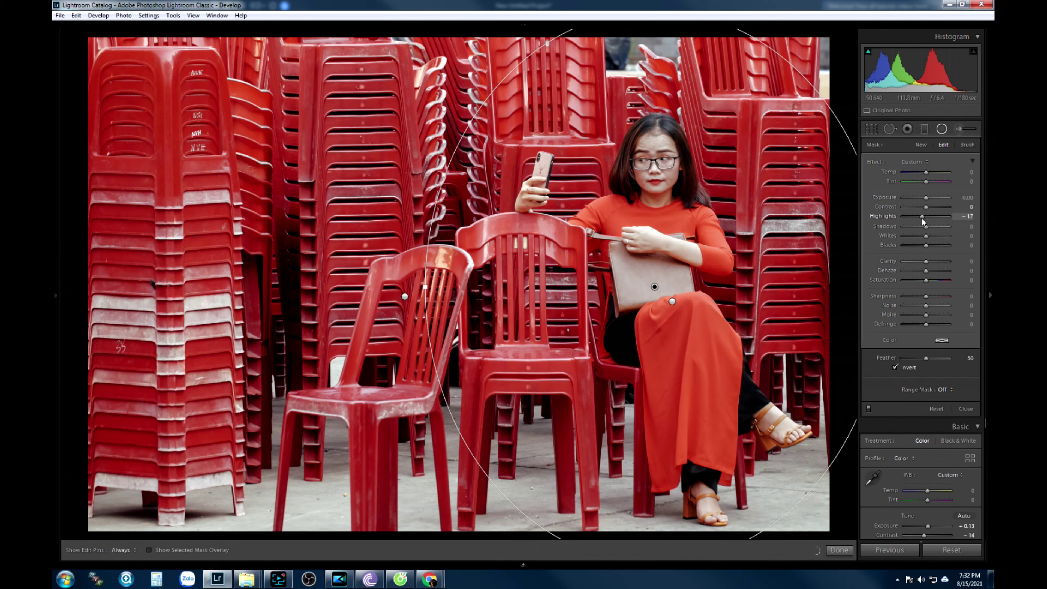
Set the filter's Contrast to -24, Highlights to -17, Shadows to -4, Whites to 11 and Blacks to 0, and close it
{"action": "left_click_drag", "start_coordinate": [927, 208], "coordinate": [926, 209]}
{"action": "left_click_drag", "start_coordinate": [926, 235], "coordinate": [929, 236]}
{"action": "left_click", "coordinate": [926, 247]}
{"action": "left_click_drag", "start_coordinate": [926, 247], "coordinate": [927, 246]}
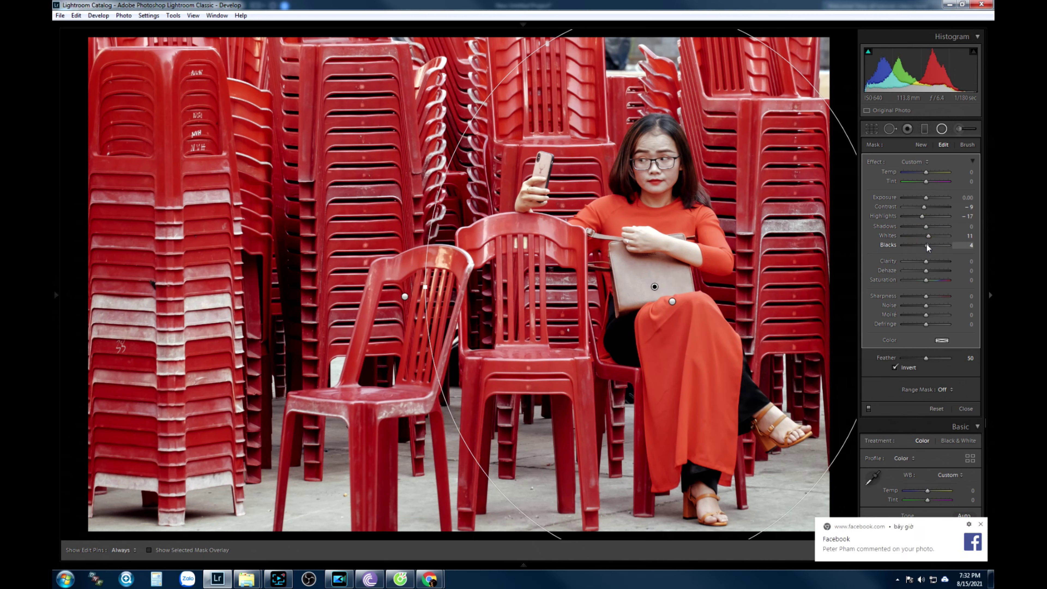
{"action": "double_click", "coordinate": [927, 246]}
{"action": "left_click_drag", "start_coordinate": [926, 226], "coordinate": [921, 206]}
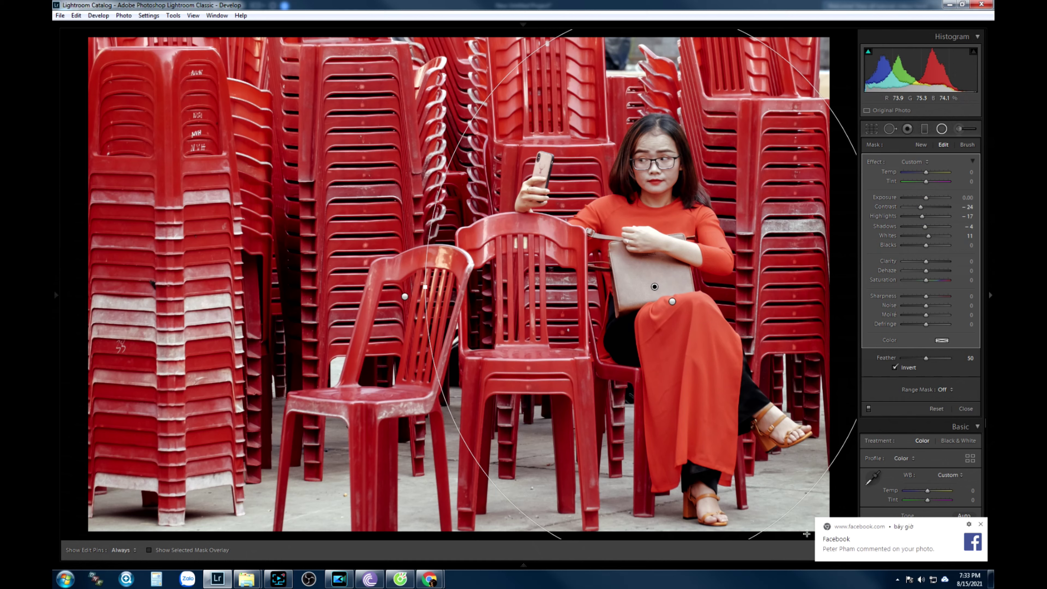
{"action": "left_click", "coordinate": [981, 526]}
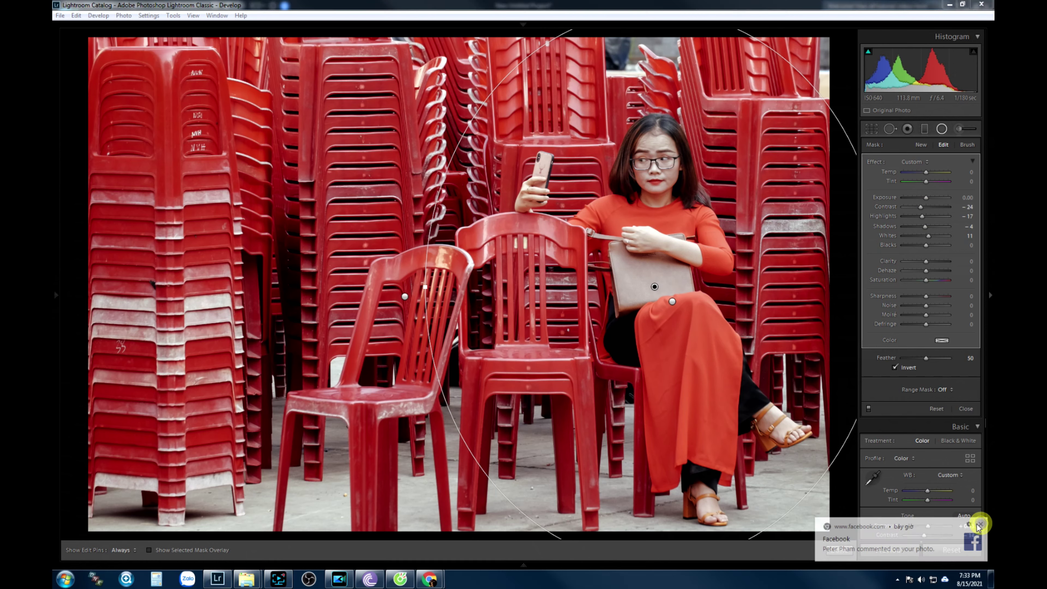
{"action": "left_click", "coordinate": [965, 409]}
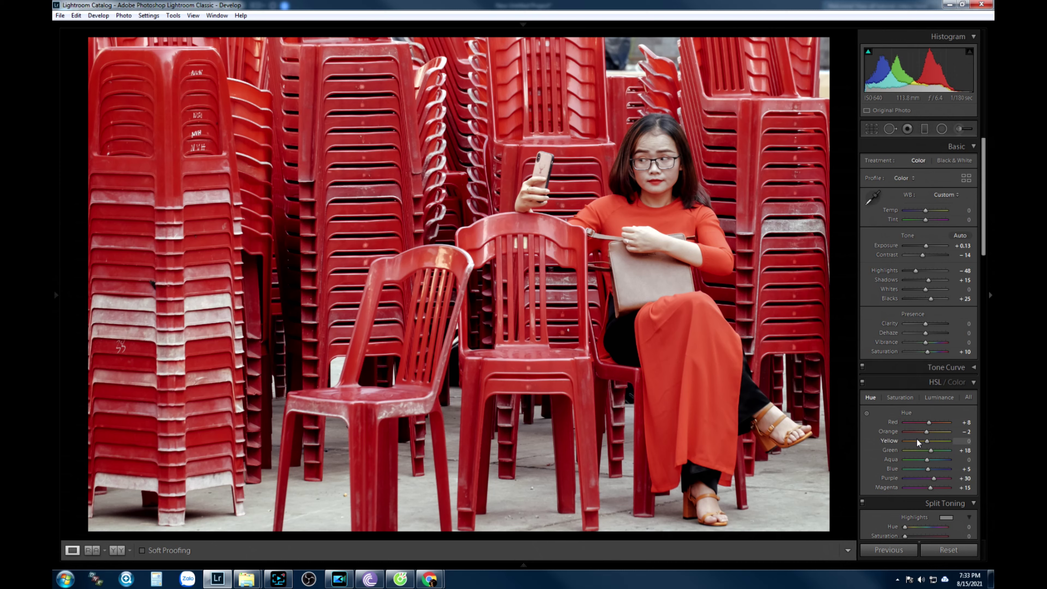
Fine-tune the Yellow hue and the Orange and Yellow saturation in HSL, and set the Yellow luminance to -2
{"action": "left_click_drag", "start_coordinate": [981, 232], "coordinate": [984, 276]}
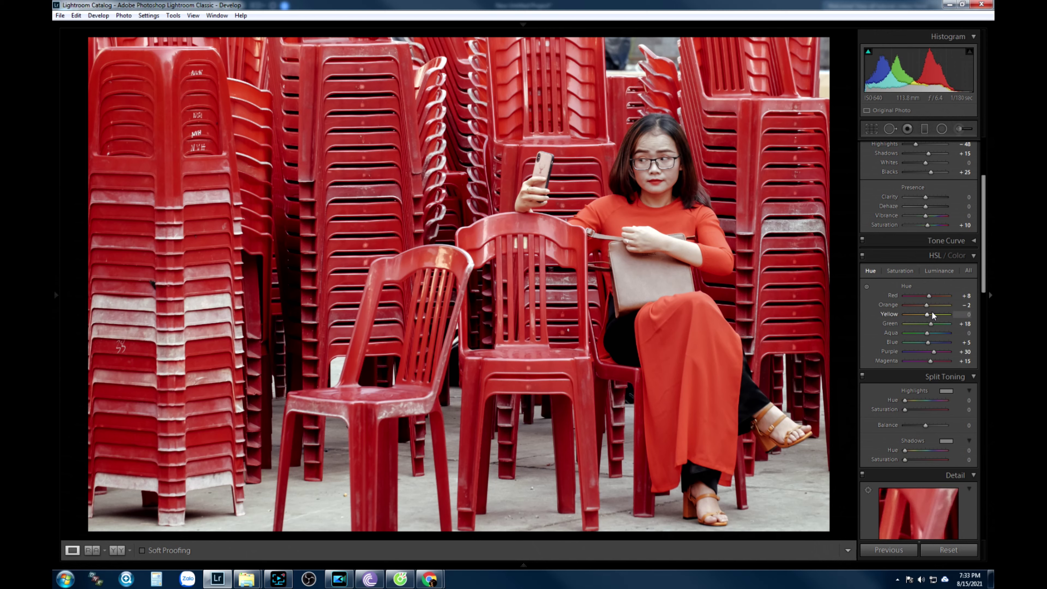
{"action": "left_click_drag", "start_coordinate": [928, 315], "coordinate": [923, 315]}
{"action": "left_click", "coordinate": [899, 270]}
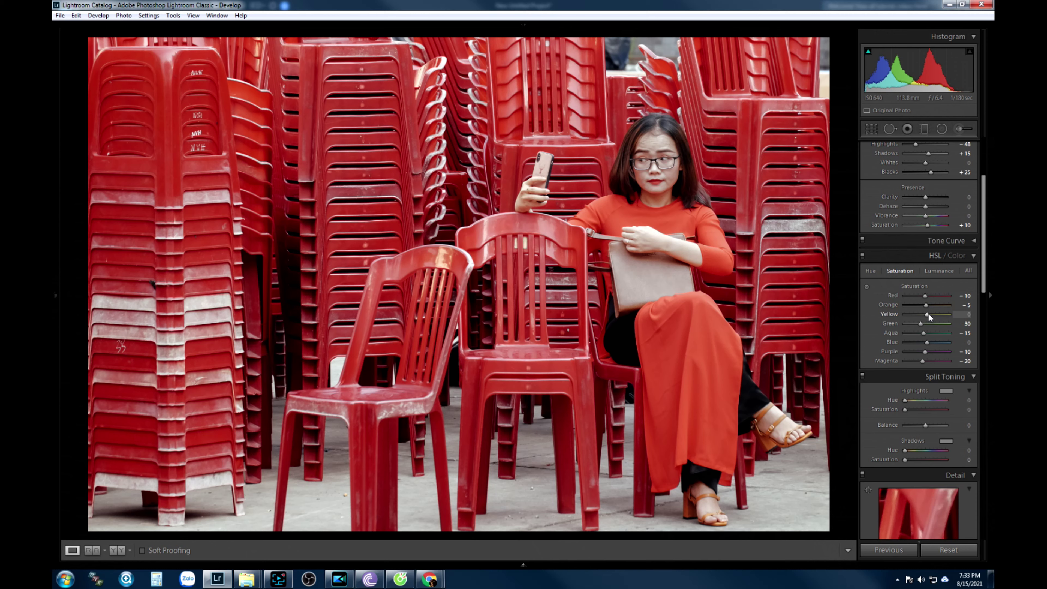
{"action": "left_click_drag", "start_coordinate": [926, 305], "coordinate": [930, 315]}
{"action": "left_click", "coordinate": [936, 271]}
{"action": "left_click_drag", "start_coordinate": [928, 315], "coordinate": [927, 314]}
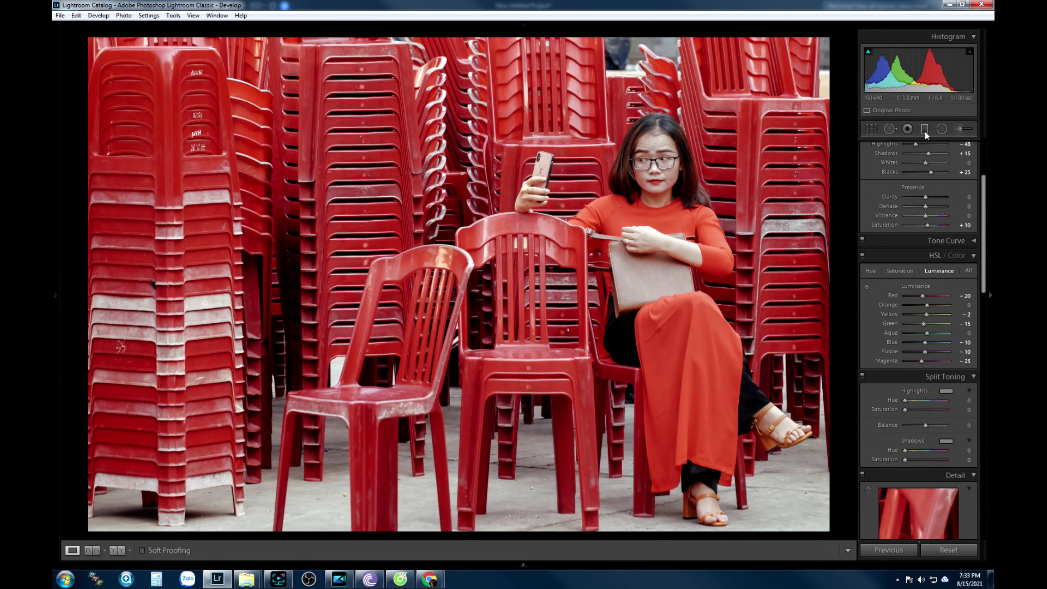
Draw a small radial filter around the woman's head, set its Exposure to 0.10 and finish it
{"action": "left_click", "coordinate": [942, 129]}
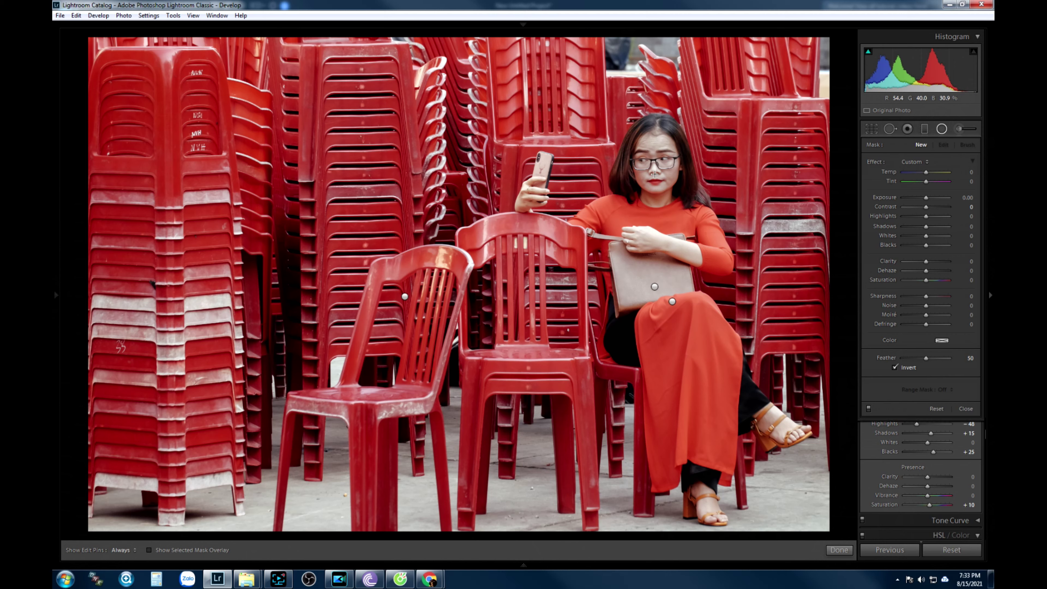
{"action": "left_click_drag", "start_coordinate": [657, 173], "coordinate": [705, 229]}
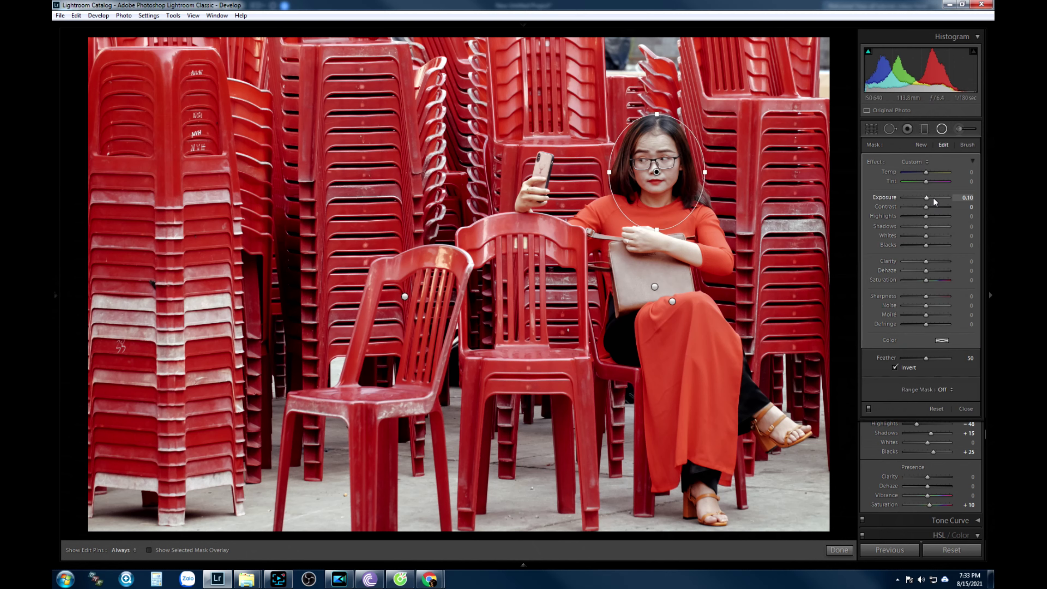
{"action": "key", "text": "Up"}
{"action": "key", "text": "Up"}
{"action": "left_click", "coordinate": [839, 549]}
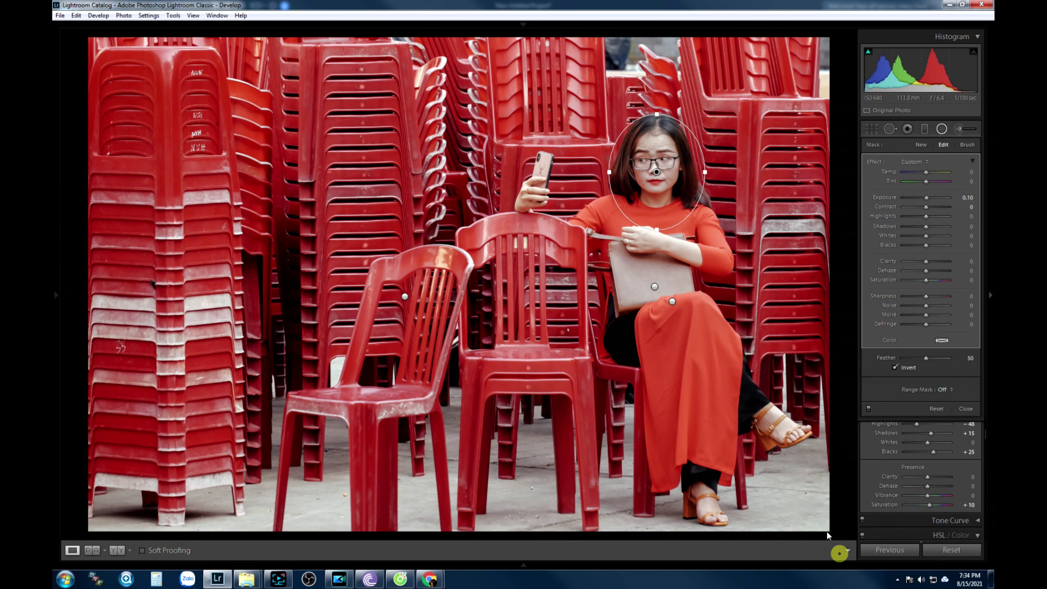
Show the before and after versions side by side and set the photo's Contrast to -2, Shadows to +2 and Blacks to +5
{"action": "left_click", "coordinate": [117, 550]}
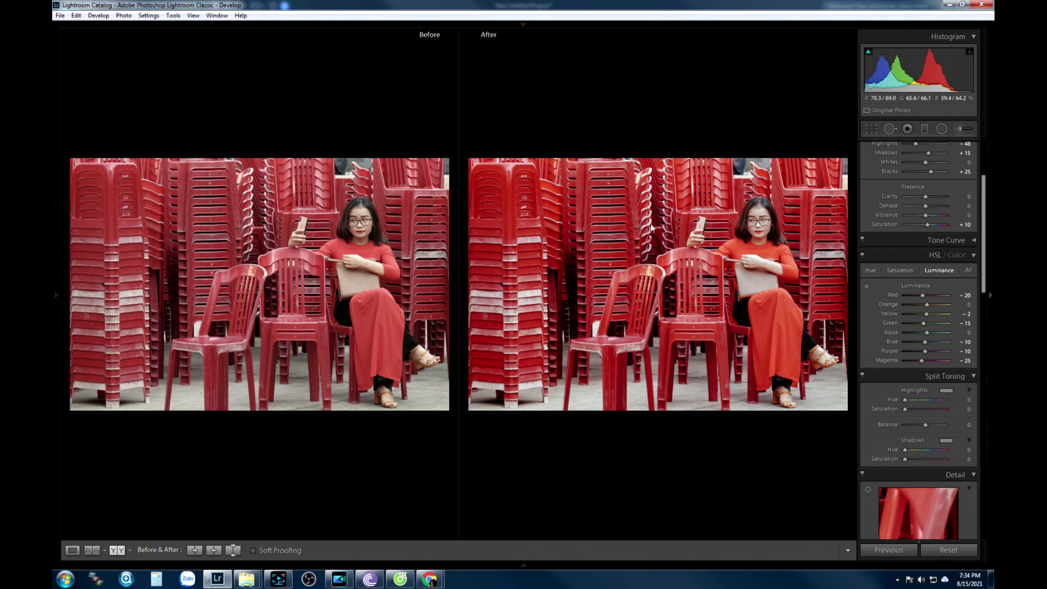
{"action": "left_click_drag", "start_coordinate": [982, 224], "coordinate": [981, 173]}
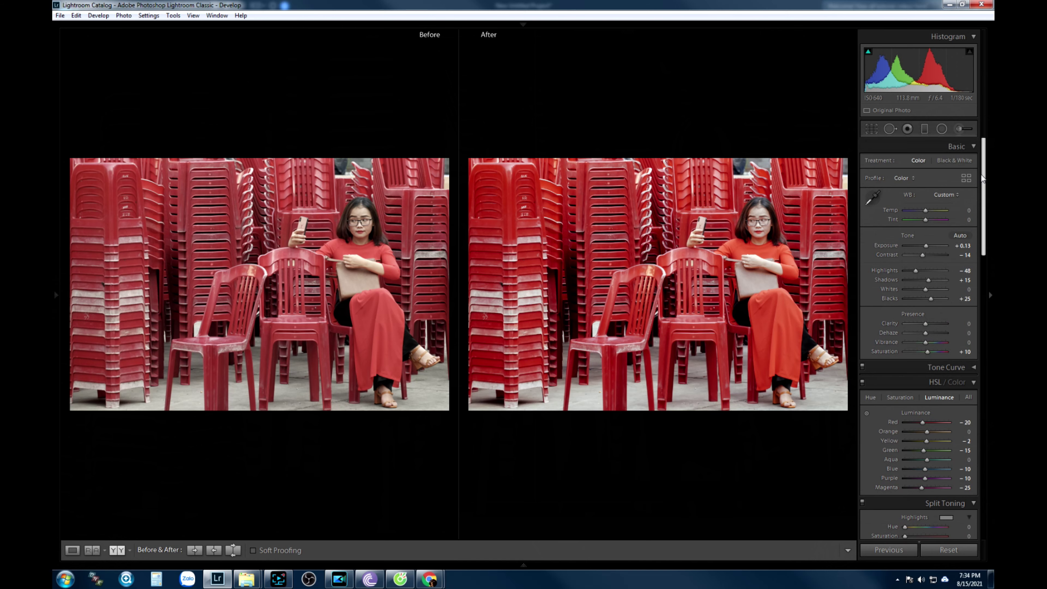
{"action": "mouse_move", "coordinate": [921, 256]}
{"action": "left_mouse_down"}
{"action": "mouse_move", "coordinate": [927, 283]}
{"action": "mouse_move", "coordinate": [926, 255]}
{"action": "left_mouse_up"}
{"action": "left_click_drag", "start_coordinate": [930, 298], "coordinate": [926, 301]}
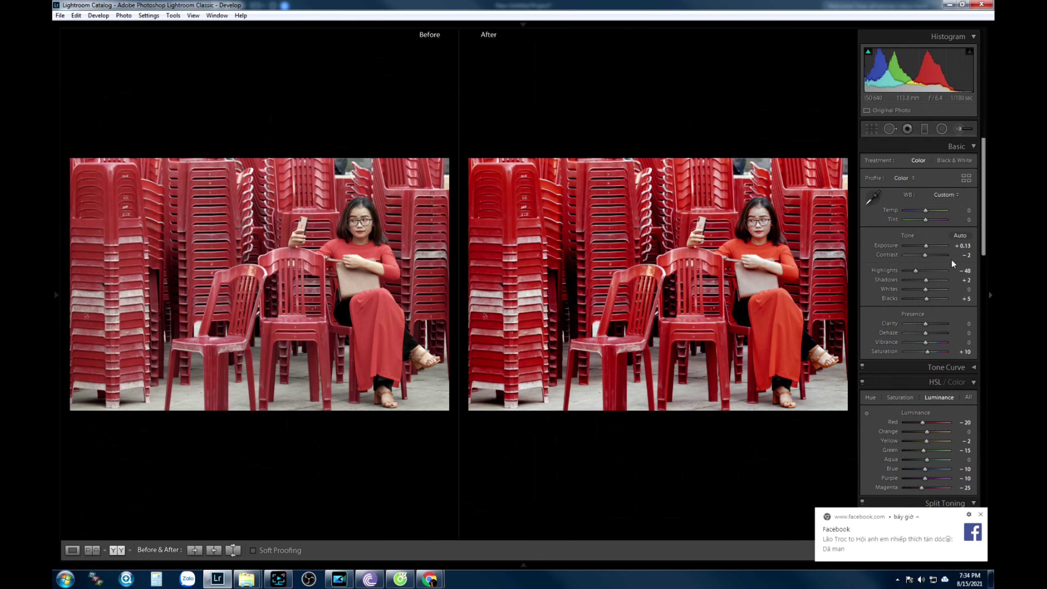
Set the photo's Contrast to +2 and draw a graduated filter across the middle of the photo with Exposure 0.10
{"action": "left_click_drag", "start_coordinate": [926, 253], "coordinate": [927, 254]}
{"action": "left_click", "coordinate": [924, 127]}
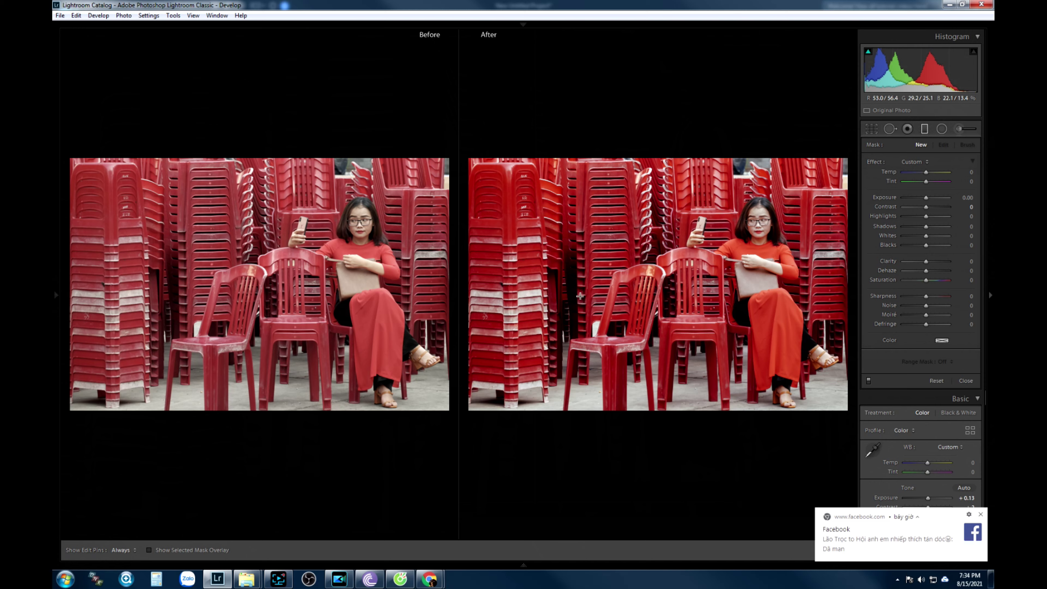
{"action": "left_click_drag", "start_coordinate": [567, 282], "coordinate": [773, 284]}
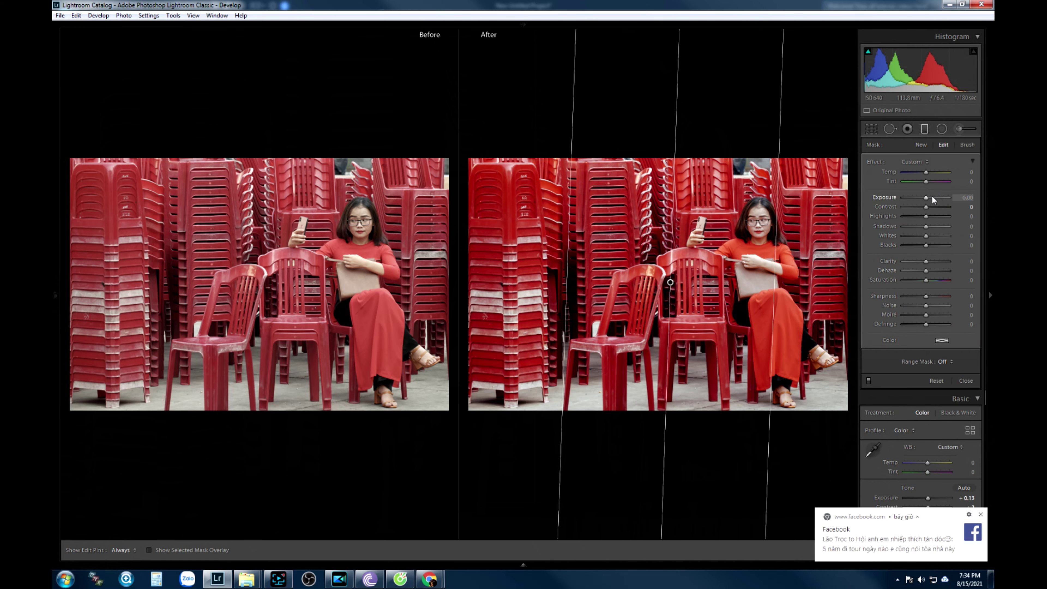
{"action": "scroll", "coordinate": [931, 197], "scroll_direction": "up", "scroll_amount": 2}
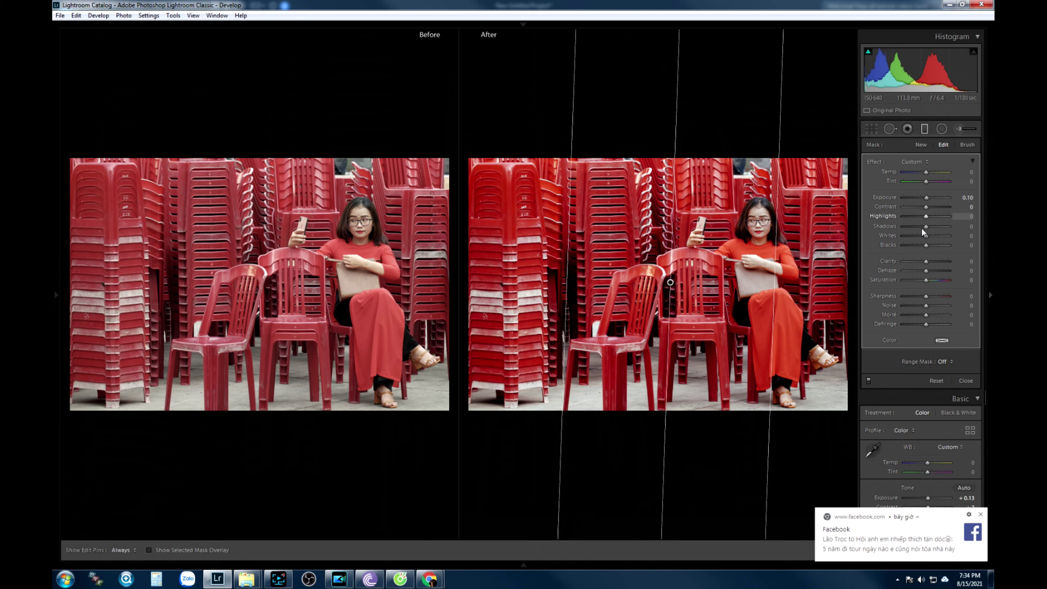
{"action": "left_click", "coordinate": [919, 132]}
{"action": "left_click", "coordinate": [919, 132]}
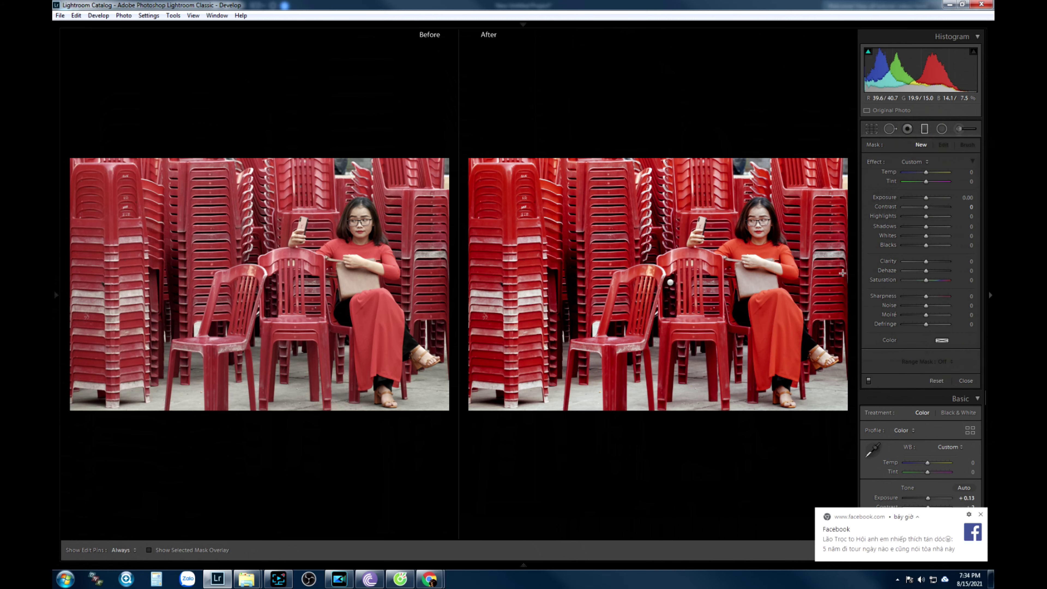
Draw a second graduated filter at the photo's right edge with Exposure -0.10 and Shadows 15, adjust its Blacks, shift it outward and finish it
{"action": "left_click_drag", "start_coordinate": [839, 266], "coordinate": [772, 266]}
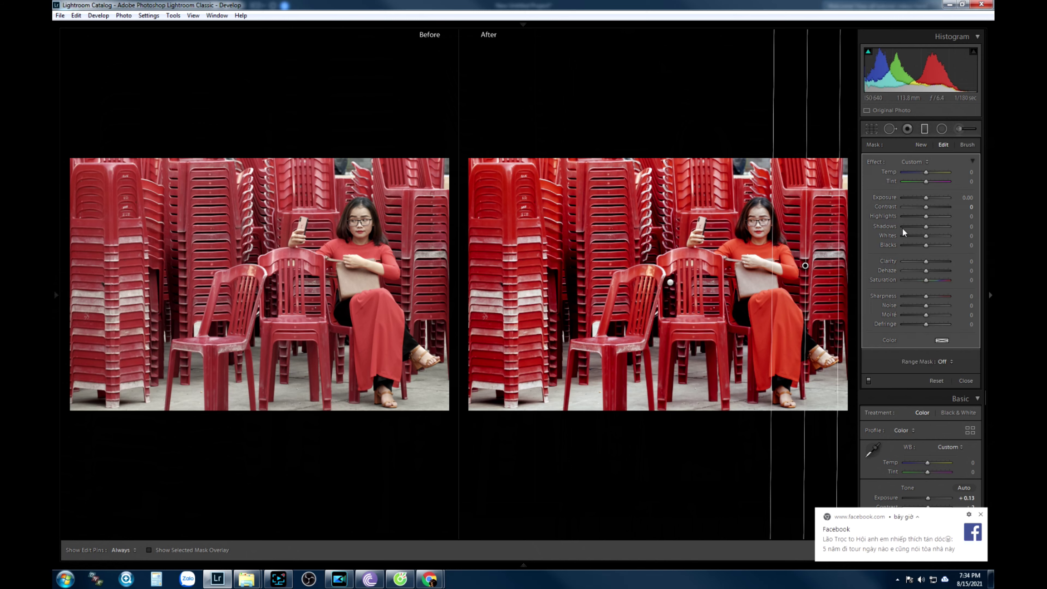
{"action": "left_click_drag", "start_coordinate": [926, 199], "coordinate": [930, 227]}
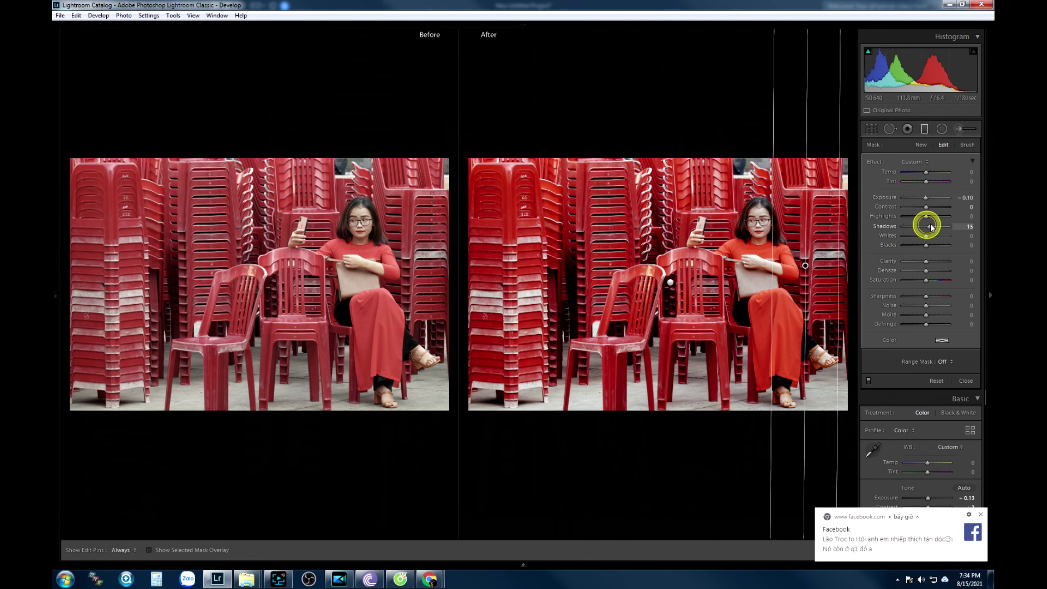
{"action": "left_click_drag", "start_coordinate": [926, 245], "coordinate": [927, 244]}
{"action": "left_click_drag", "start_coordinate": [805, 265], "coordinate": [821, 269]}
{"action": "left_click", "coordinate": [981, 514]}
{"action": "left_click", "coordinate": [839, 550]}
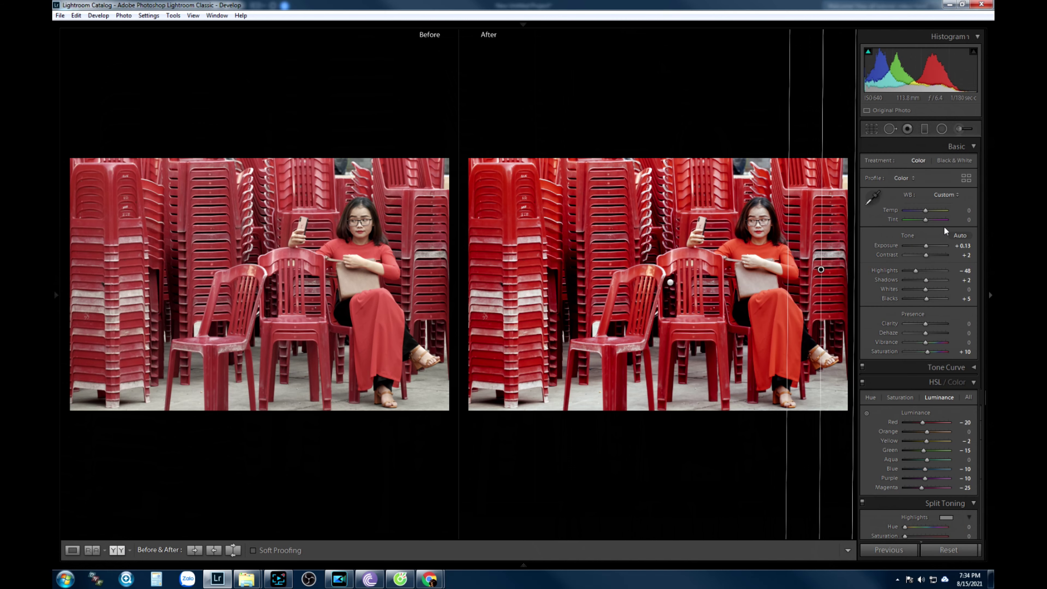
{"action": "left_click_drag", "start_coordinate": [926, 254], "coordinate": [915, 272]}
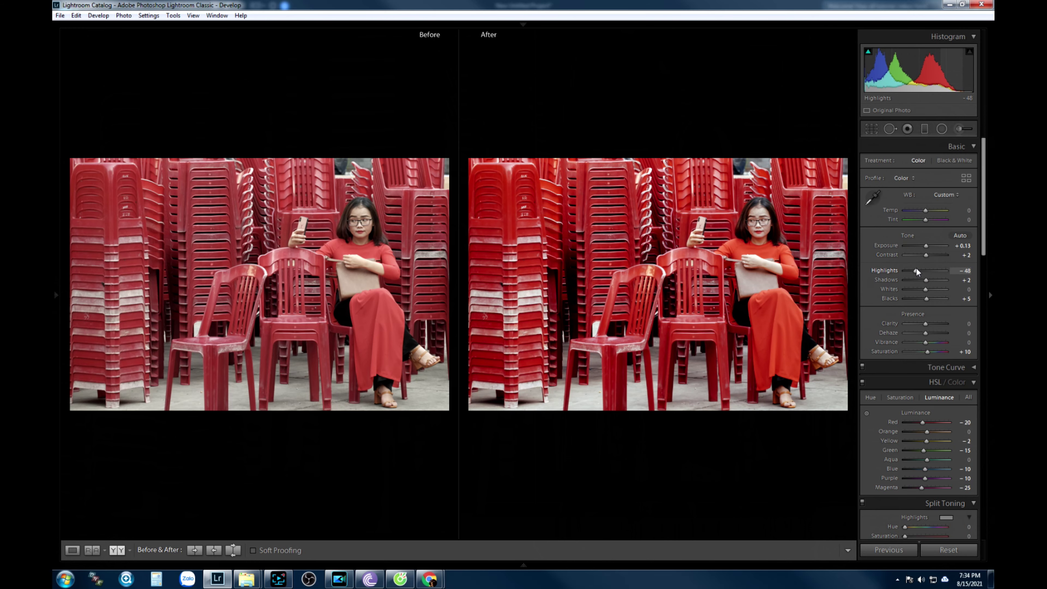
Crop the photo slightly tighter at its original aspect ratio and apply the crop
{"action": "left_click", "coordinate": [870, 129]}
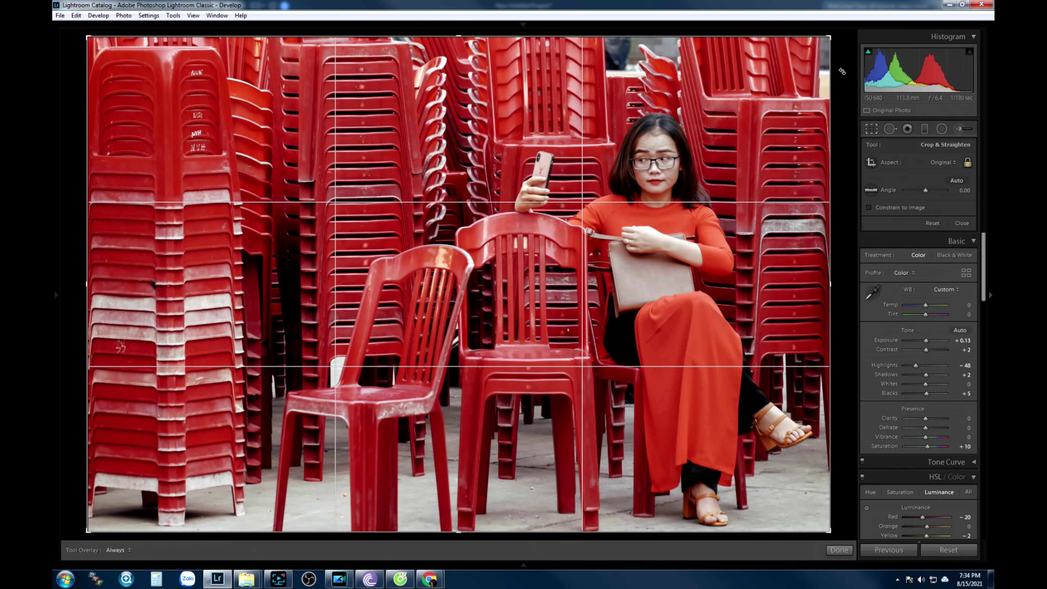
{"action": "mouse_move", "coordinate": [830, 42]}
{"action": "left_mouse_down"}
{"action": "mouse_move", "coordinate": [827, 33]}
{"action": "mouse_move", "coordinate": [821, 41]}
{"action": "left_mouse_up"}
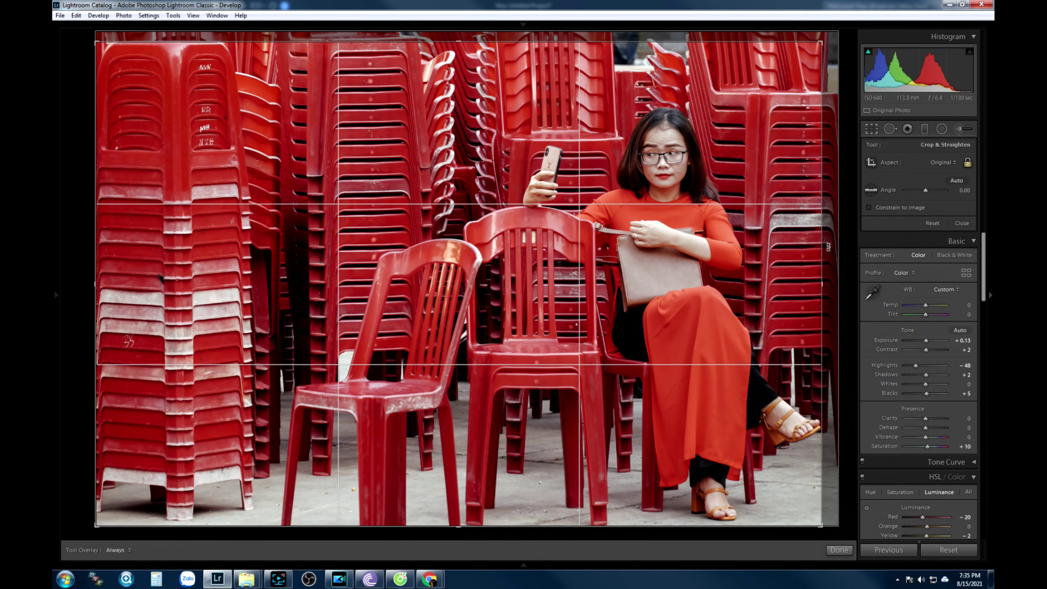
{"action": "left_click_drag", "start_coordinate": [809, 296], "coordinate": [839, 315]}
{"action": "left_click", "coordinate": [833, 549]}
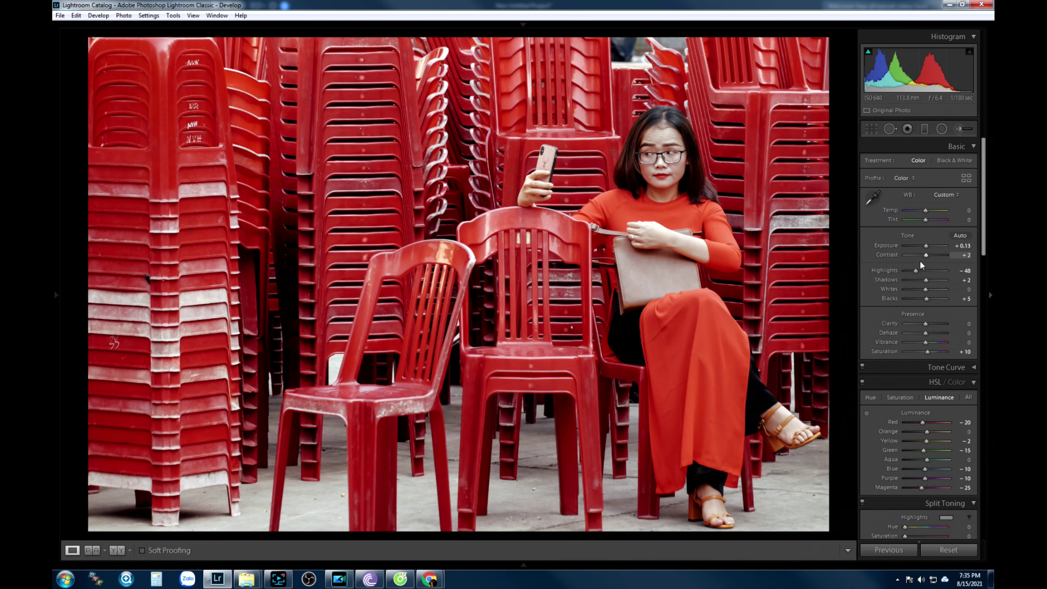
Set the photo's Blacks to -12 and reset its Contrast to 0
{"action": "left_click_drag", "start_coordinate": [925, 299], "coordinate": [922, 300]}
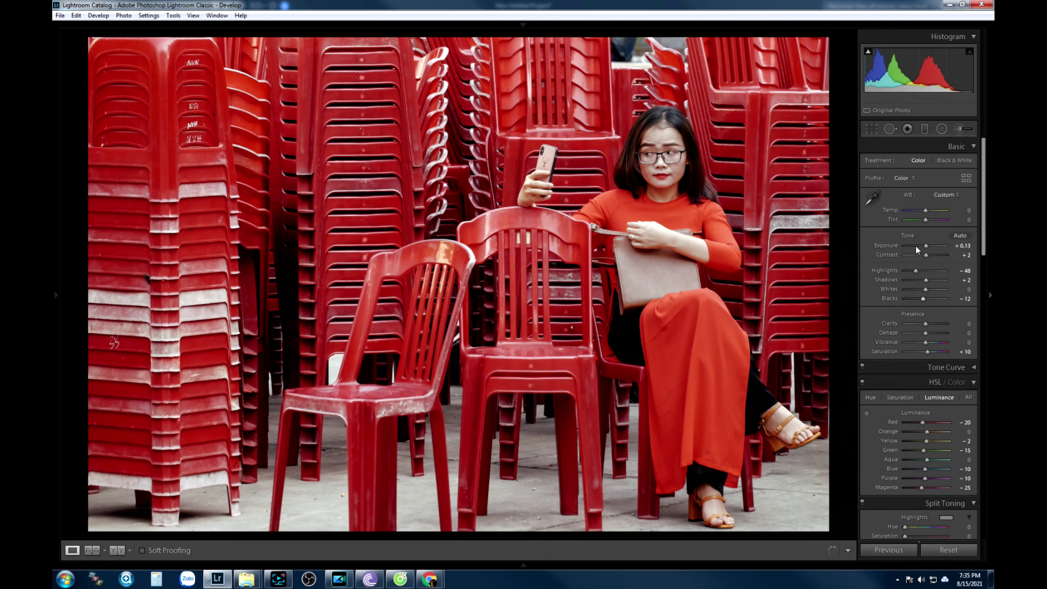
{"action": "left_click_drag", "start_coordinate": [928, 255], "coordinate": [927, 255]}
{"action": "double_click", "coordinate": [927, 255]}
Set the photo's Tint to +12, Temp to -7 and Contrast to -10, and check the image up close
{"action": "left_click", "coordinate": [924, 222]}
{"action": "left_click_drag", "start_coordinate": [925, 222], "coordinate": [922, 209]}
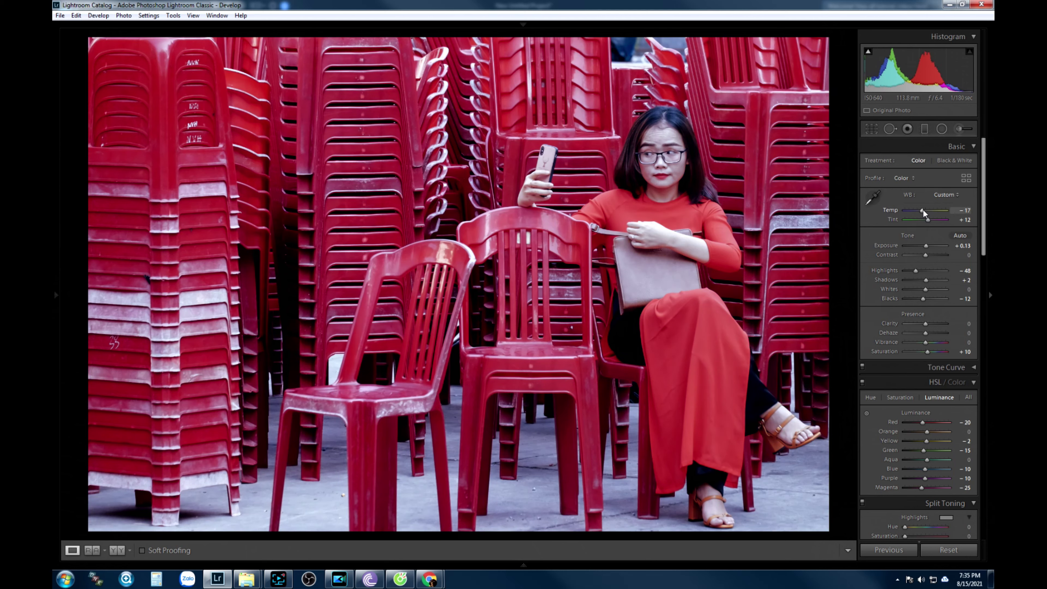
{"action": "left_click_drag", "start_coordinate": [923, 209], "coordinate": [924, 210]}
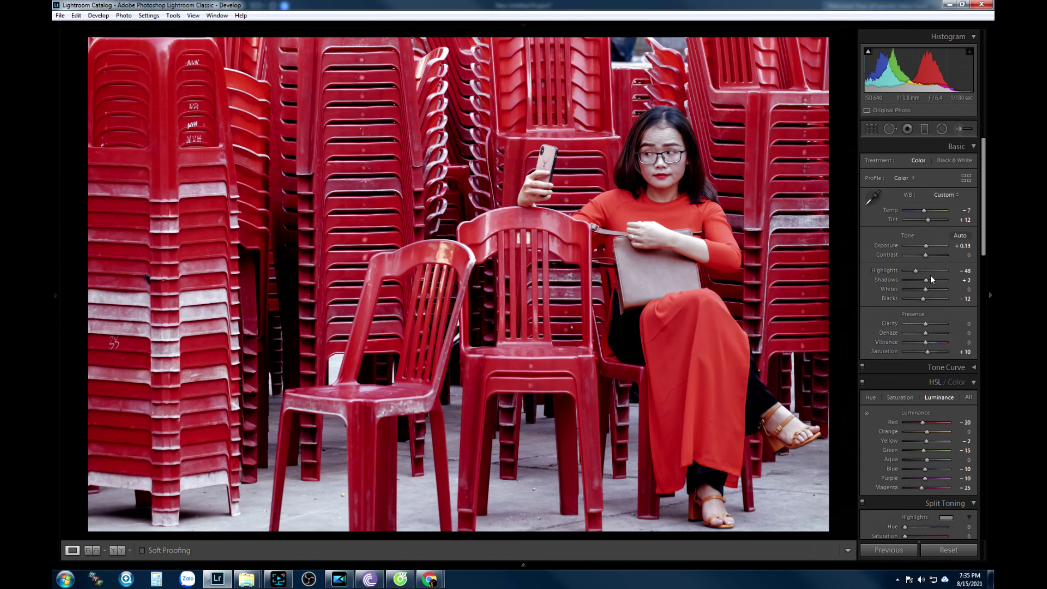
{"action": "left_click", "coordinate": [927, 256]}
{"action": "left_click_drag", "start_coordinate": [926, 257], "coordinate": [925, 257]}
{"action": "left_click", "coordinate": [517, 65]}
{"action": "left_click", "coordinate": [702, 220]}
Reduce the HSL saturation of Purple to -91 and of Magenta to -62
{"action": "scroll", "coordinate": [931, 342], "scroll_direction": "down", "scroll_amount": 3}
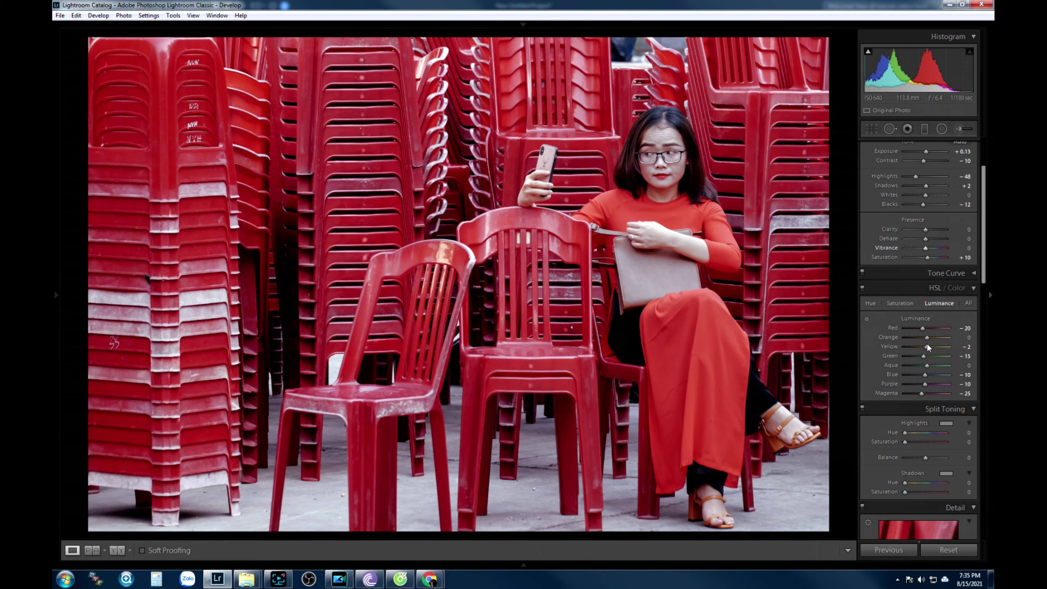
{"action": "left_click", "coordinate": [896, 303]}
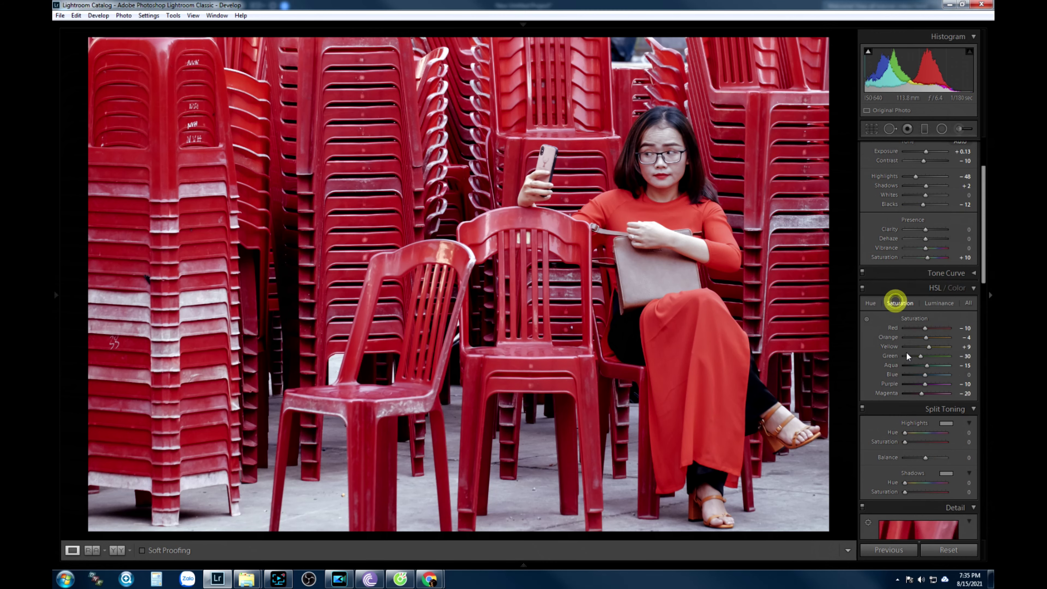
{"action": "left_click", "coordinate": [907, 384]}
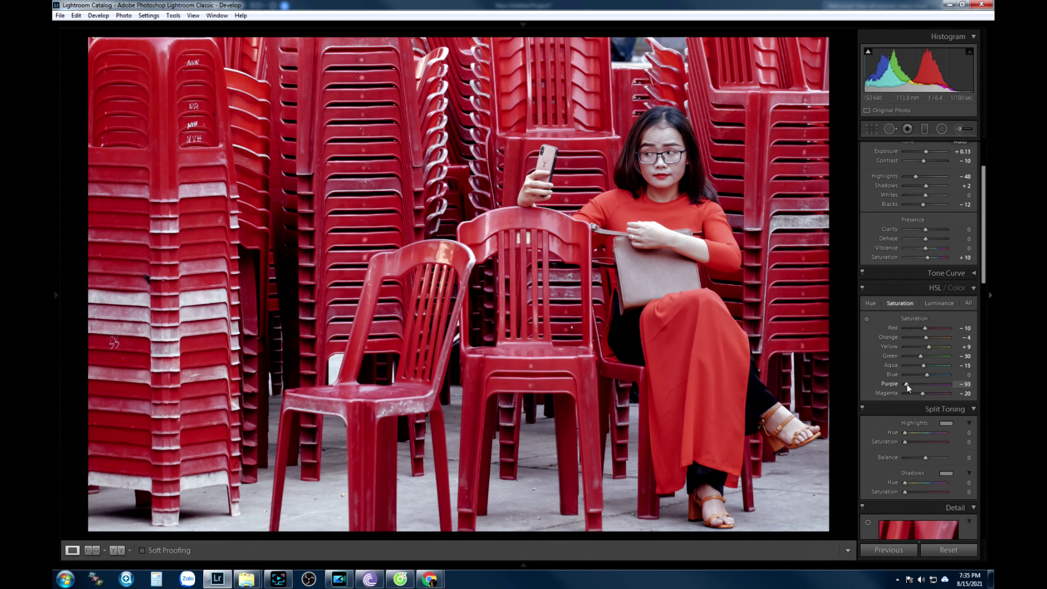
{"action": "left_click", "coordinate": [909, 384]}
{"action": "left_click", "coordinate": [906, 384]}
{"action": "left_click_drag", "start_coordinate": [922, 394], "coordinate": [915, 399]}
Try out the Purple and Magenta luminance in HSL, and set the Purple saturation to -56 and Magenta saturation to -67
{"action": "left_click", "coordinate": [939, 304]}
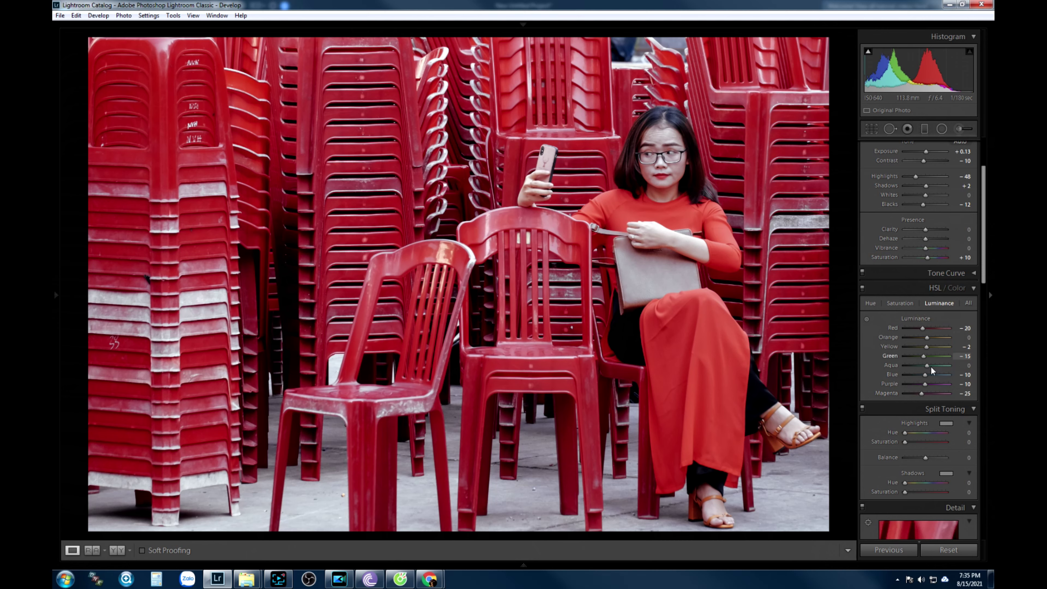
{"action": "left_click", "coordinate": [925, 384]}
{"action": "left_click_drag", "start_coordinate": [929, 385], "coordinate": [924, 394]}
{"action": "left_click", "coordinate": [898, 303]}
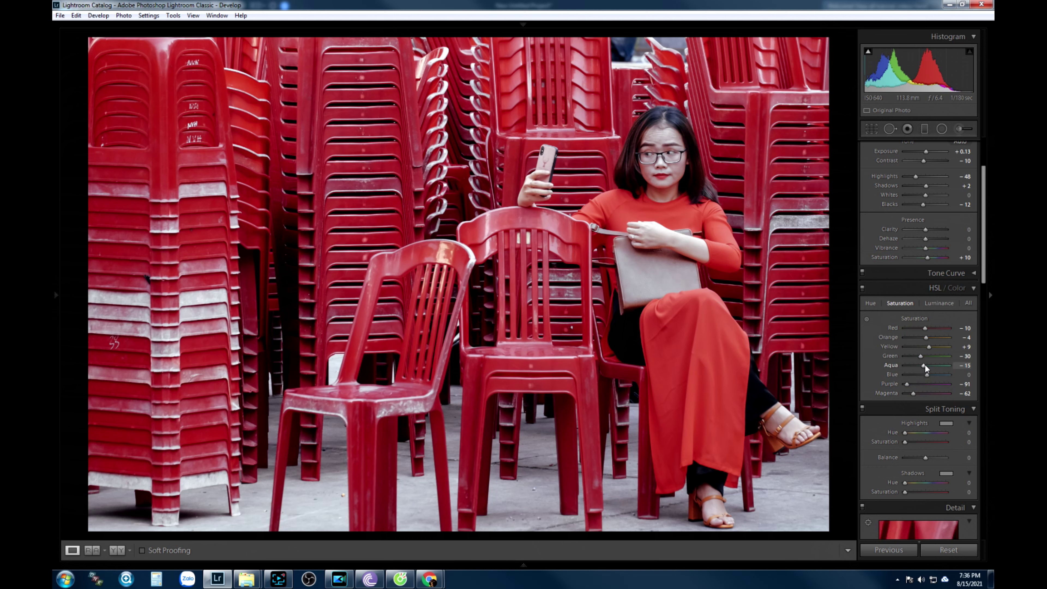
{"action": "left_click", "coordinate": [914, 384]}
{"action": "left_click_drag", "start_coordinate": [914, 394], "coordinate": [912, 395]}
Try out the Purple and Magenta hues in HSL and set the Aqua hue to +16
{"action": "left_click", "coordinate": [870, 303]}
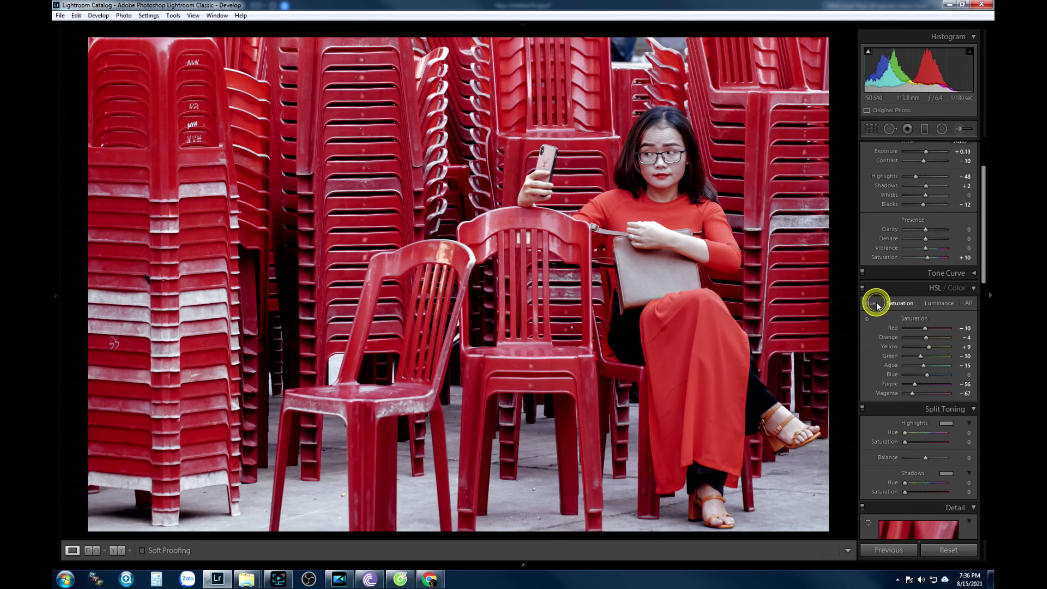
{"action": "left_click_drag", "start_coordinate": [932, 384], "coordinate": [930, 395]}
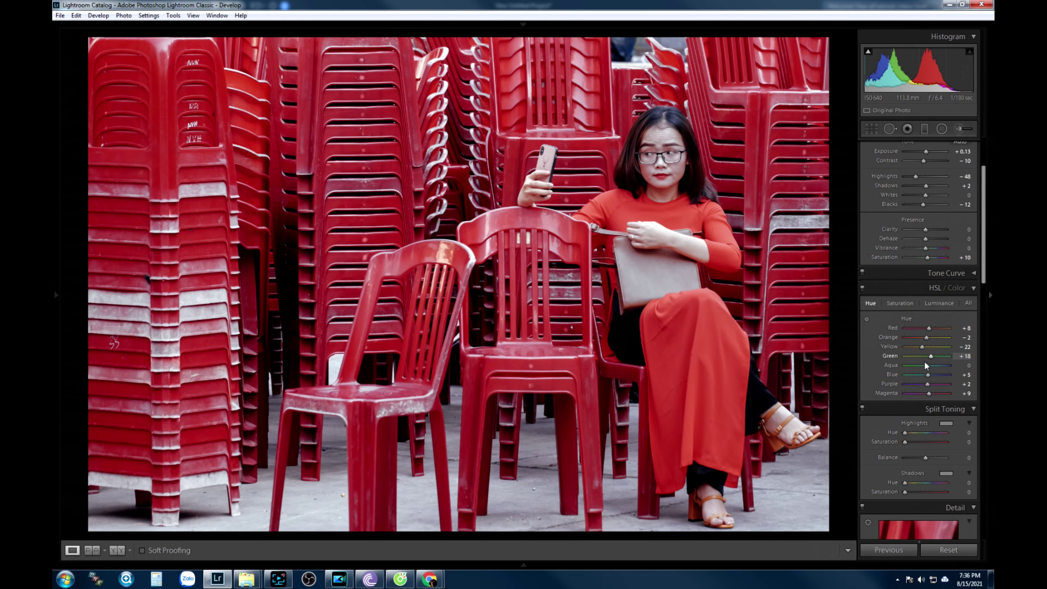
{"action": "left_click_drag", "start_coordinate": [930, 370], "coordinate": [932, 368]}
Draw another radial filter around the woman's head and shoulders at its default settings and close it
{"action": "left_click", "coordinate": [669, 162]}
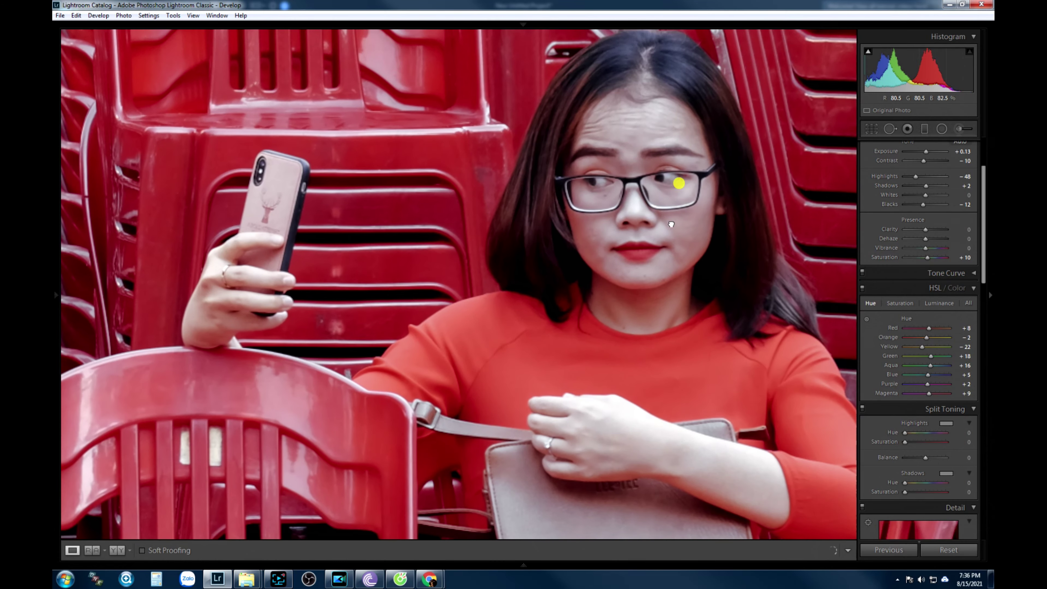
{"action": "left_click", "coordinate": [942, 129]}
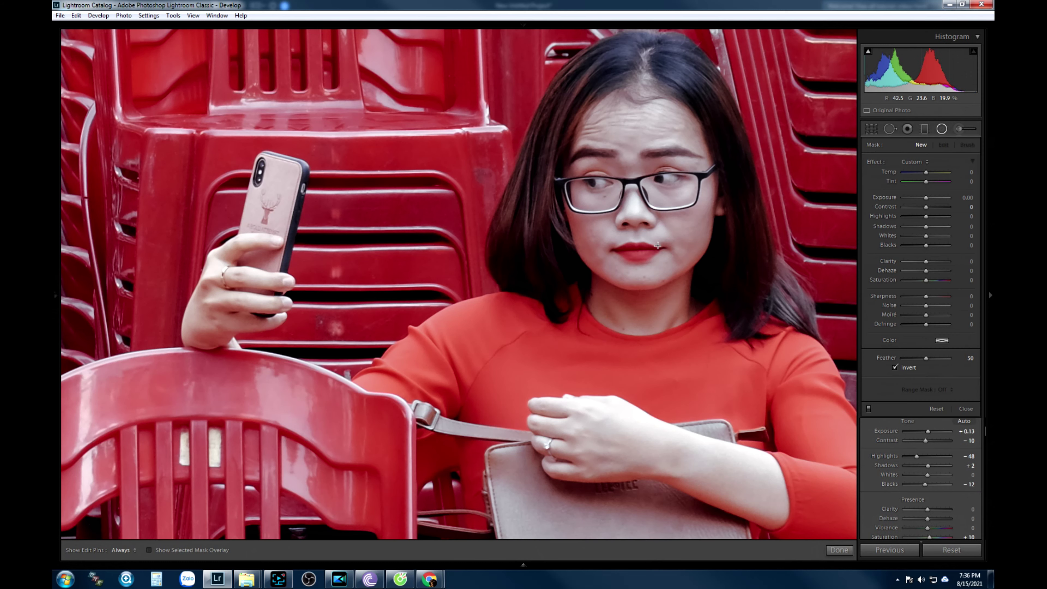
{"action": "left_click_drag", "start_coordinate": [649, 241], "coordinate": [806, 467]}
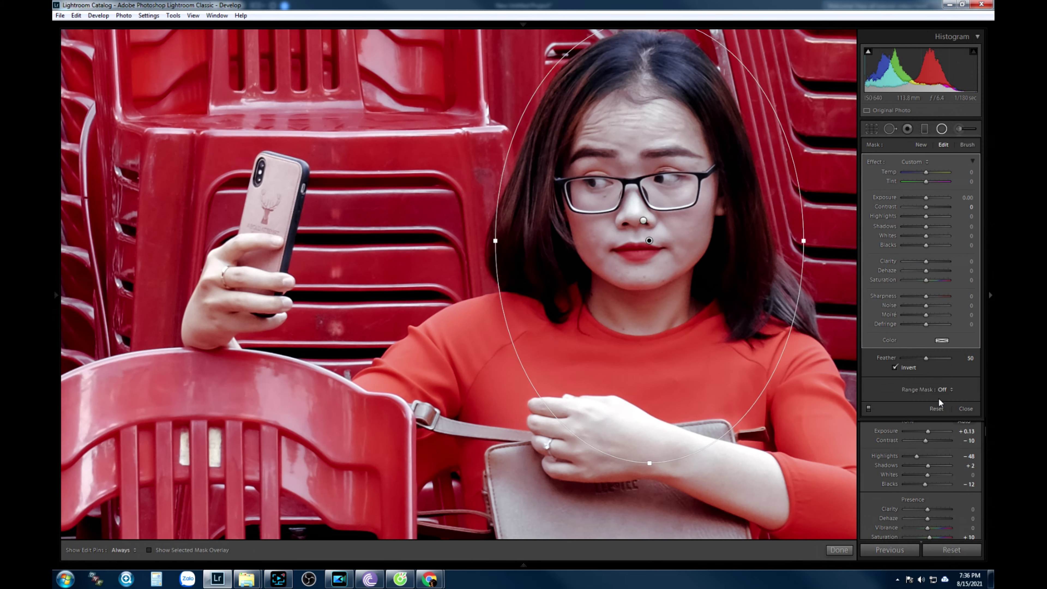
{"action": "left_click", "coordinate": [963, 408]}
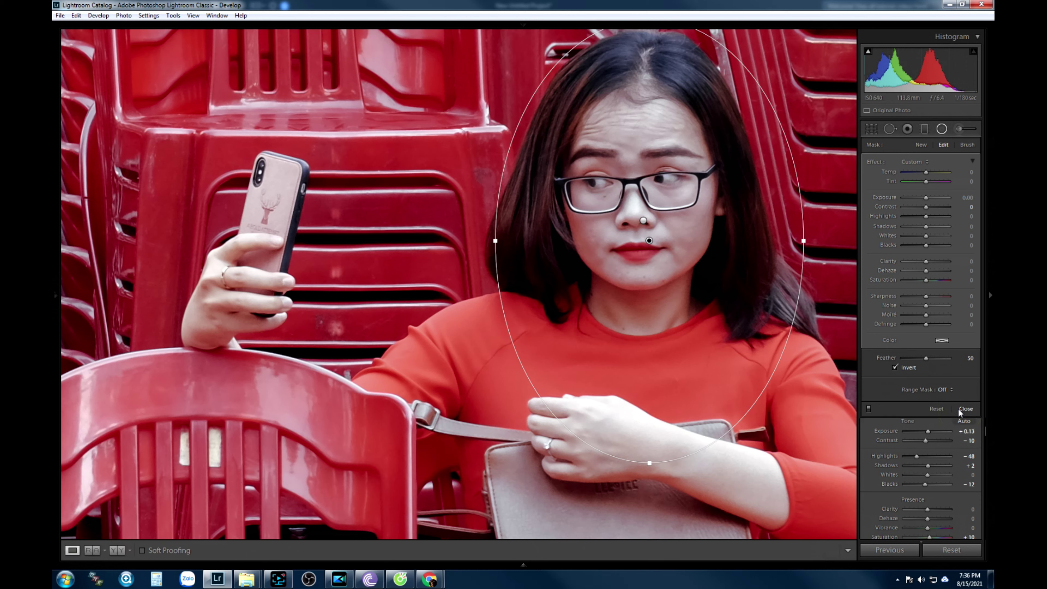
Set the Purple hue to +11 in HSL, and set the Purple and Magenta saturation to -24 each
{"action": "left_click", "coordinate": [931, 386]}
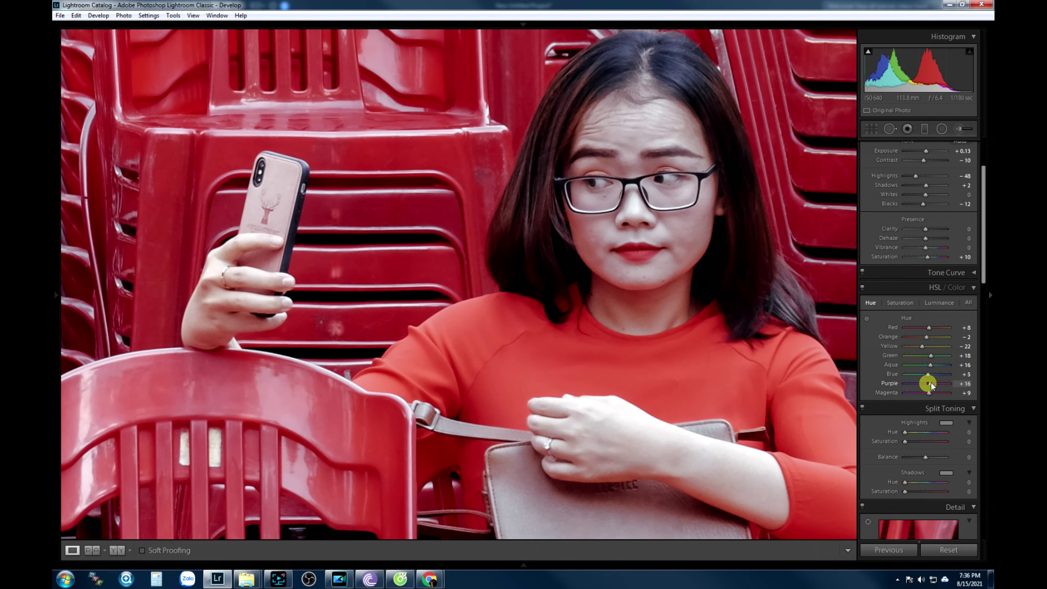
{"action": "left_click", "coordinate": [933, 393]}
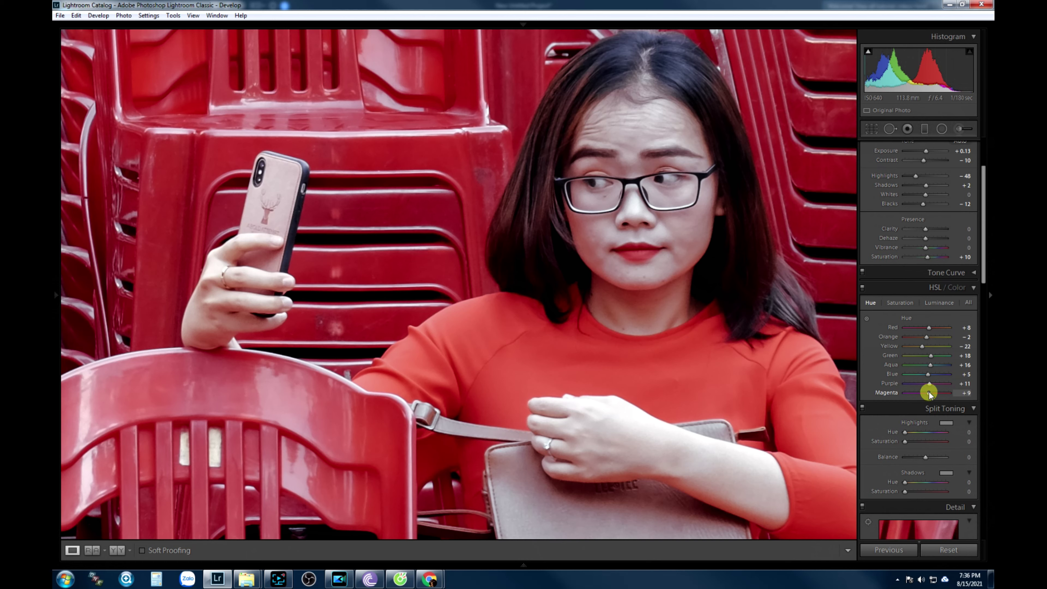
{"action": "left_click", "coordinate": [899, 302]}
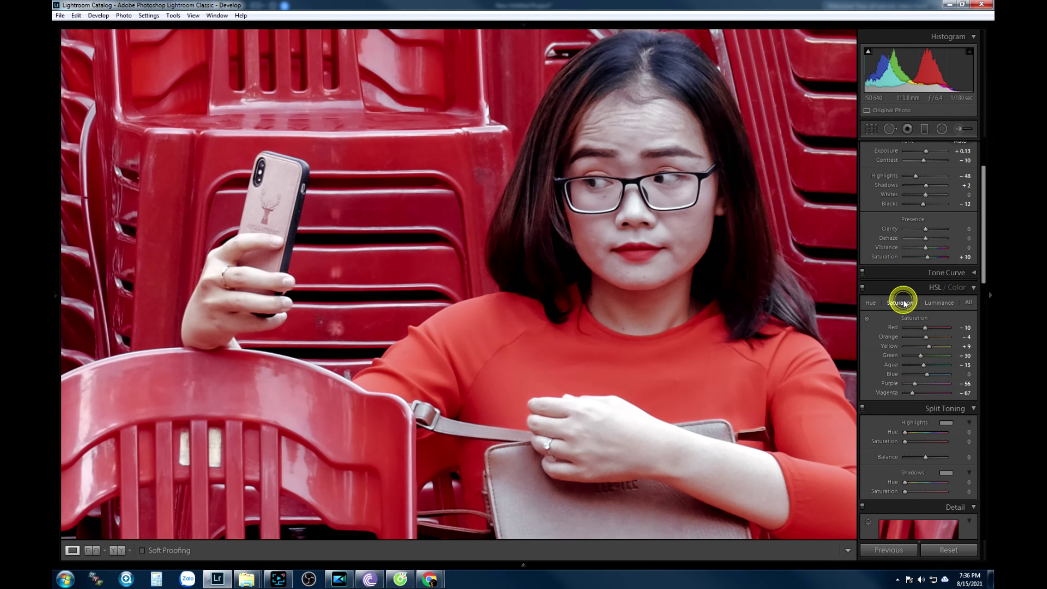
{"action": "left_click", "coordinate": [915, 383]}
{"action": "left_click_drag", "start_coordinate": [917, 385], "coordinate": [920, 395]}
Set the photo's Contrast to -12 and Highlights to -57, and return to the full-photo view
{"action": "scroll", "coordinate": [925, 289], "scroll_direction": "up", "scroll_amount": 3}
{"action": "left_click_drag", "start_coordinate": [926, 256], "coordinate": [927, 255]}
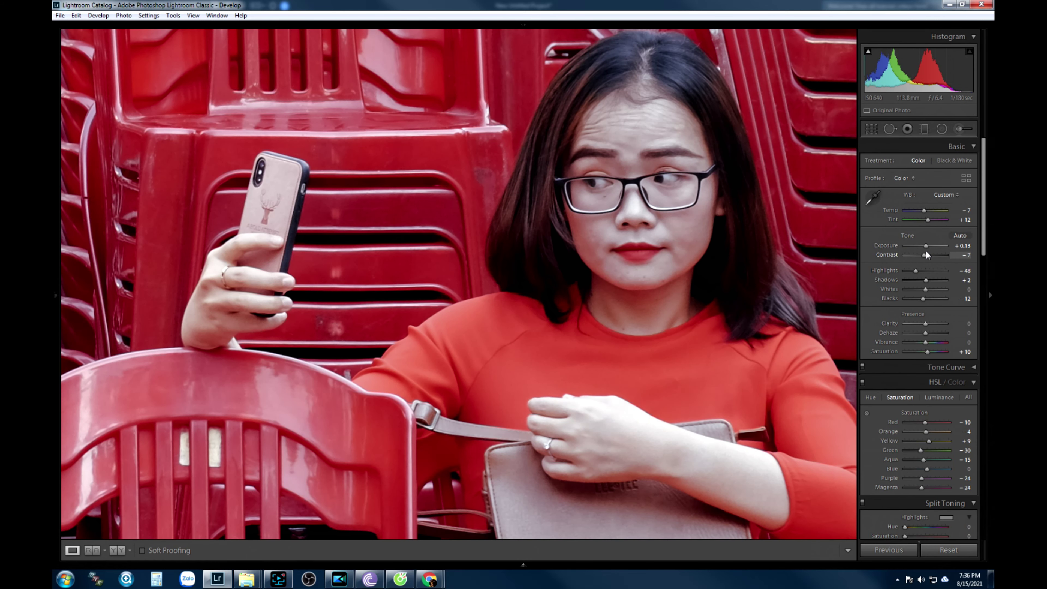
{"action": "left_click_drag", "start_coordinate": [916, 268], "coordinate": [923, 255]}
{"action": "left_click", "coordinate": [650, 275]}
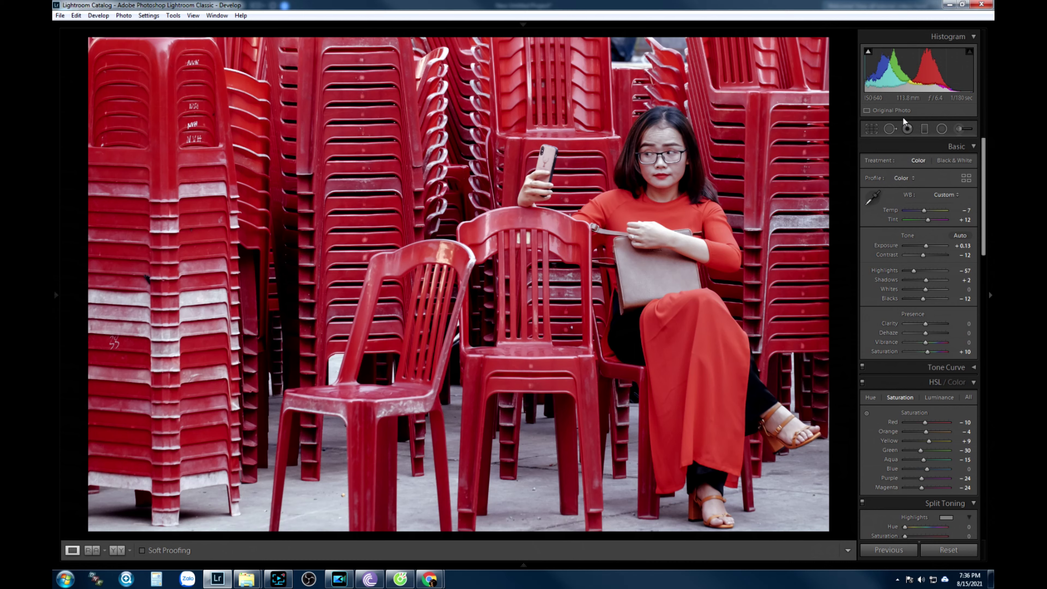
Set Temp to -2, Tint to +5, Contrast to -17, Shadows and Whites to +7, Blacks to -14, Clarity to -2 and Dehaze to +2
{"action": "left_click_drag", "start_coordinate": [927, 221], "coordinate": [925, 221]}
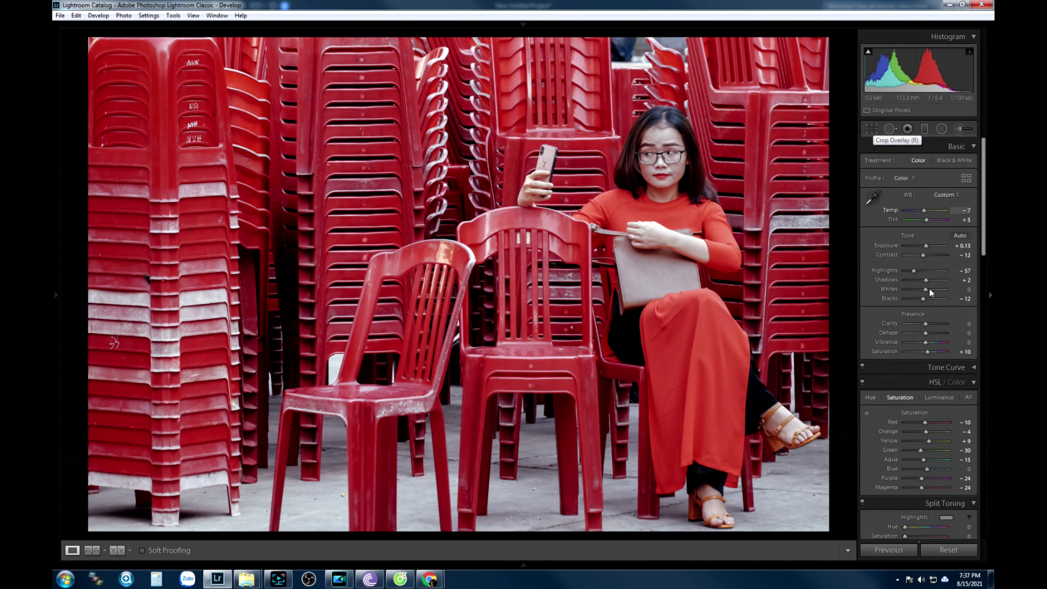
{"action": "left_click_drag", "start_coordinate": [925, 256], "coordinate": [924, 255]}
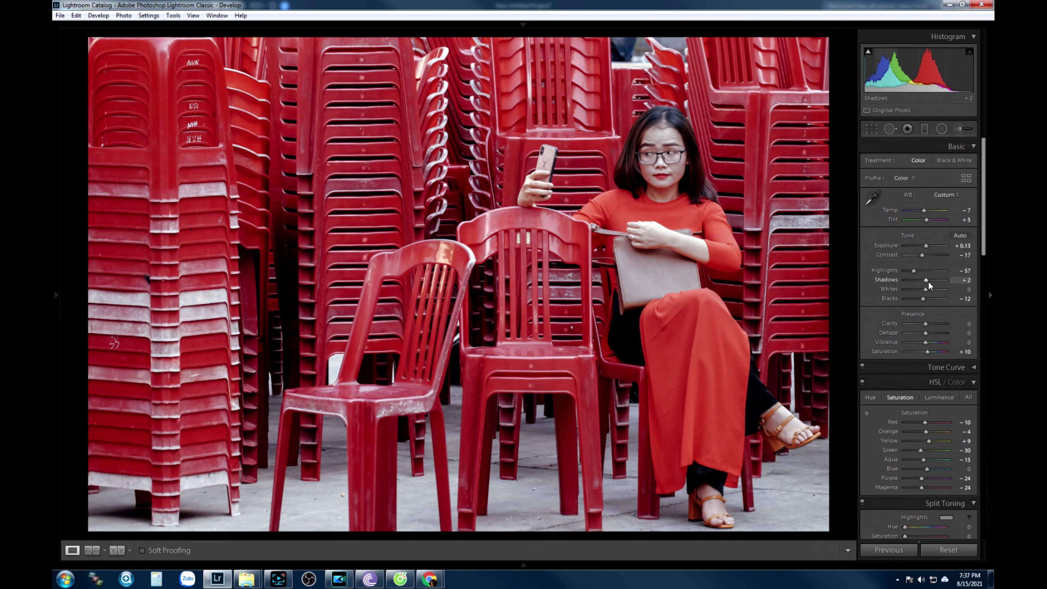
{"action": "left_click_drag", "start_coordinate": [926, 288], "coordinate": [927, 335]}
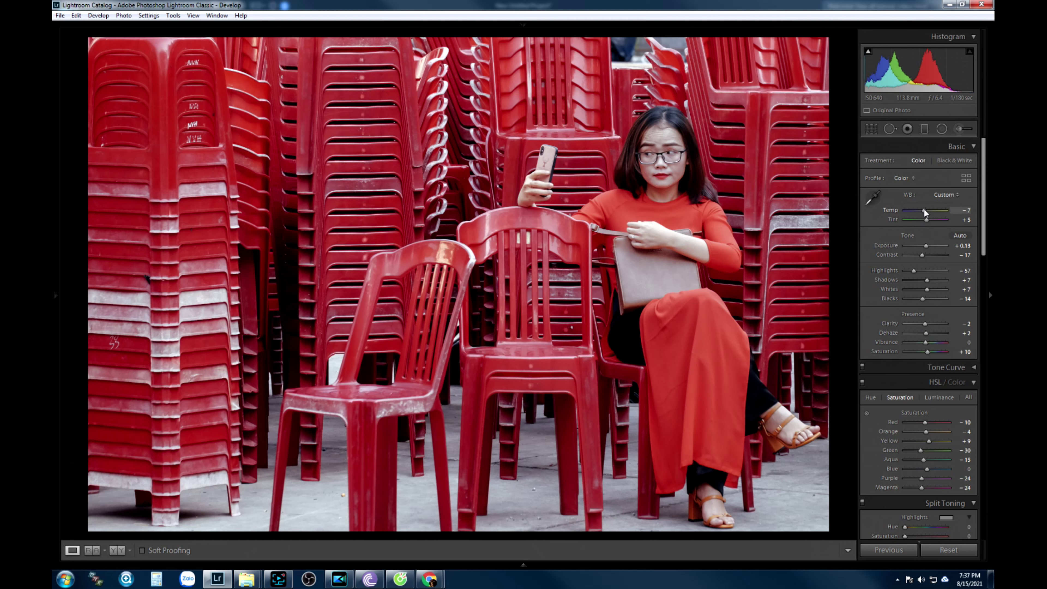
{"action": "left_click_drag", "start_coordinate": [921, 210], "coordinate": [923, 211]}
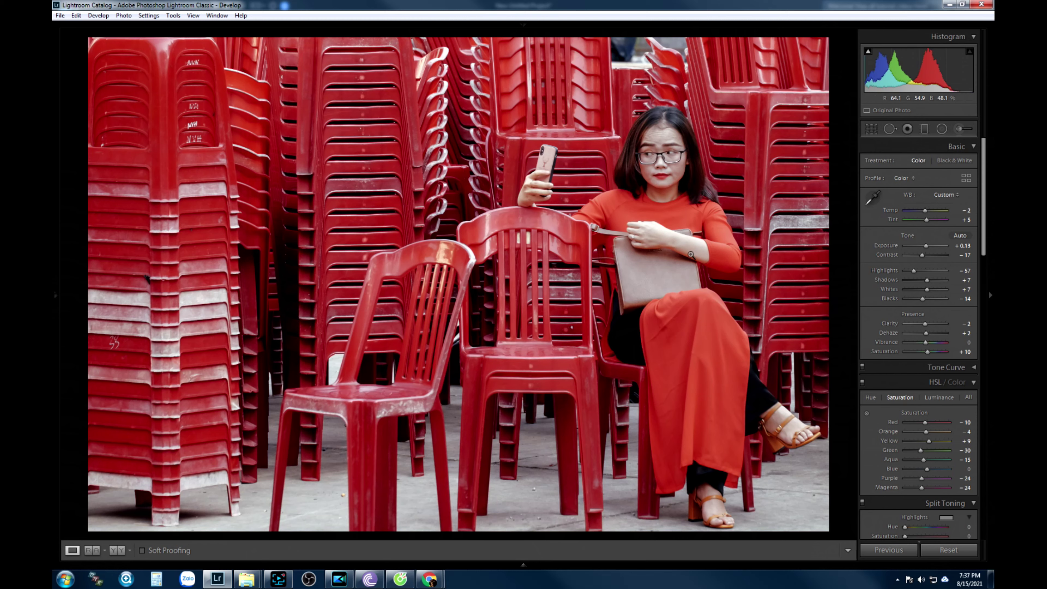
Flip the photo horizontally
{"action": "right_click", "coordinate": [653, 273]}
{"action": "mouse_move", "coordinate": [692, 484]}
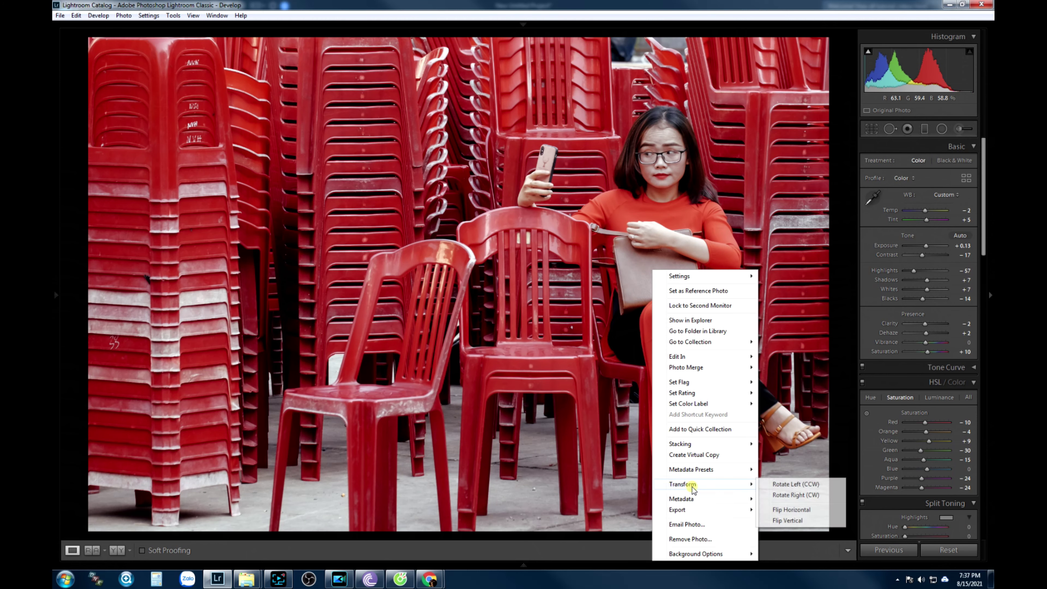
{"action": "left_click", "coordinate": [777, 510]}
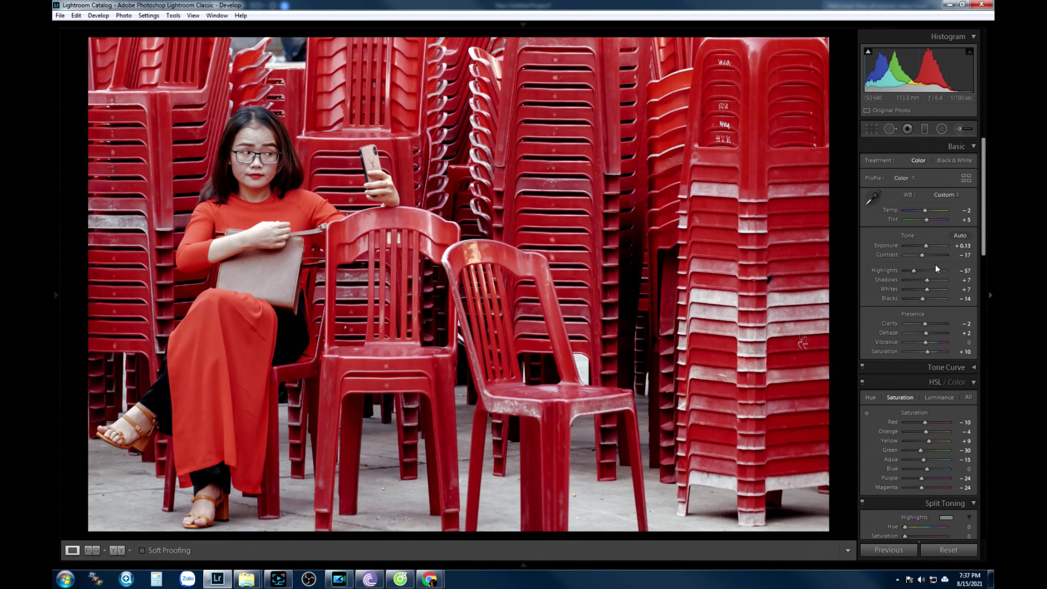
Show the Before and After versions side by side, and set Contrast to -24 and Shadows to -2
{"action": "left_click", "coordinate": [113, 551]}
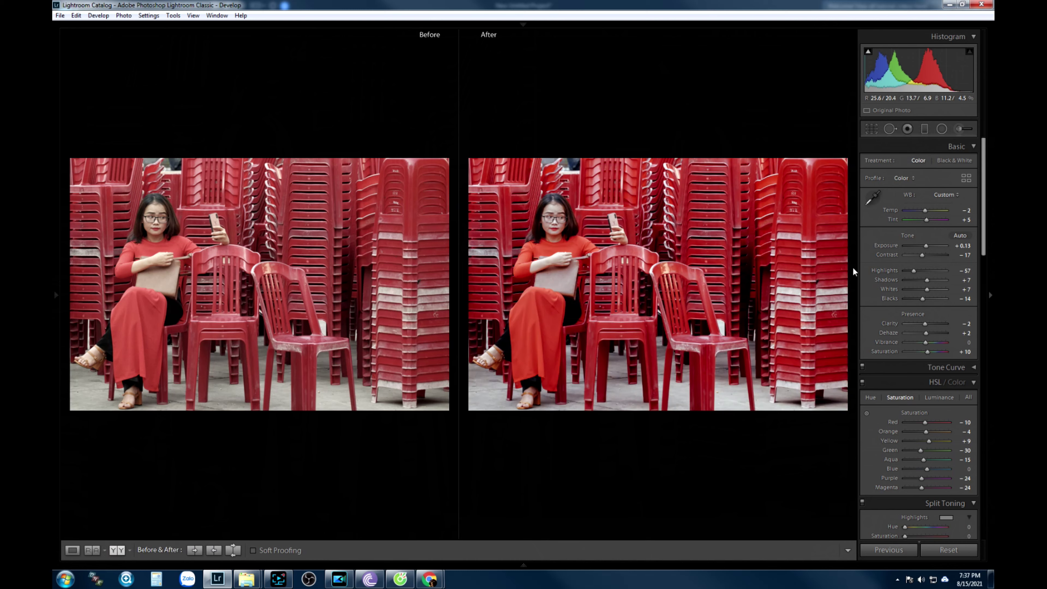
{"action": "left_click", "coordinate": [923, 254]}
{"action": "left_click_drag", "start_coordinate": [923, 256], "coordinate": [925, 284]}
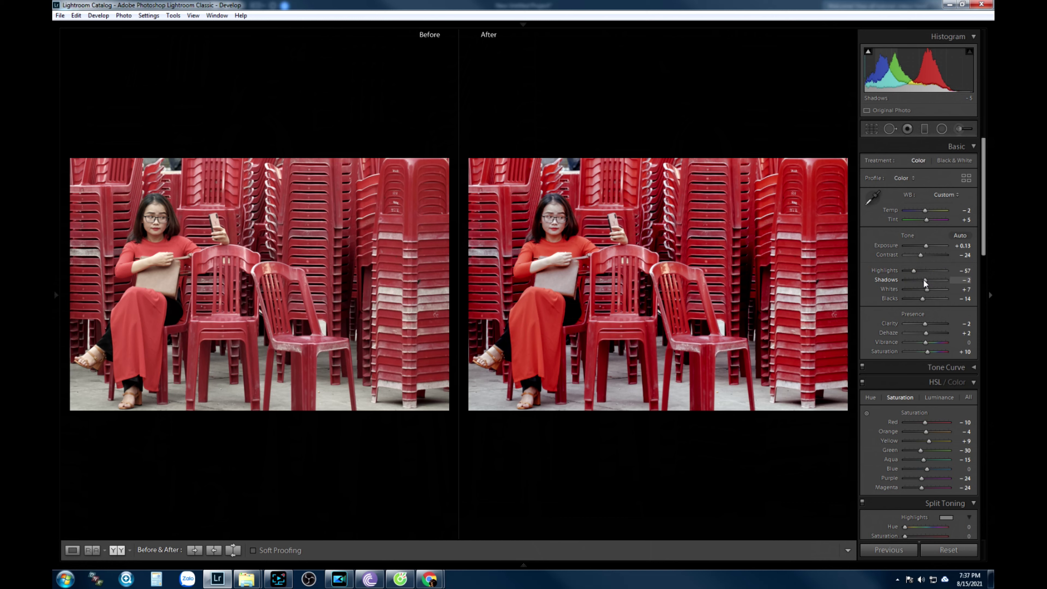
Draw a large radial filter over the empty chair and stacked chairs beside the woman at default settings and close it
{"action": "left_click", "coordinate": [938, 129]}
{"action": "left_click_drag", "start_coordinate": [741, 311], "coordinate": [852, 435]}
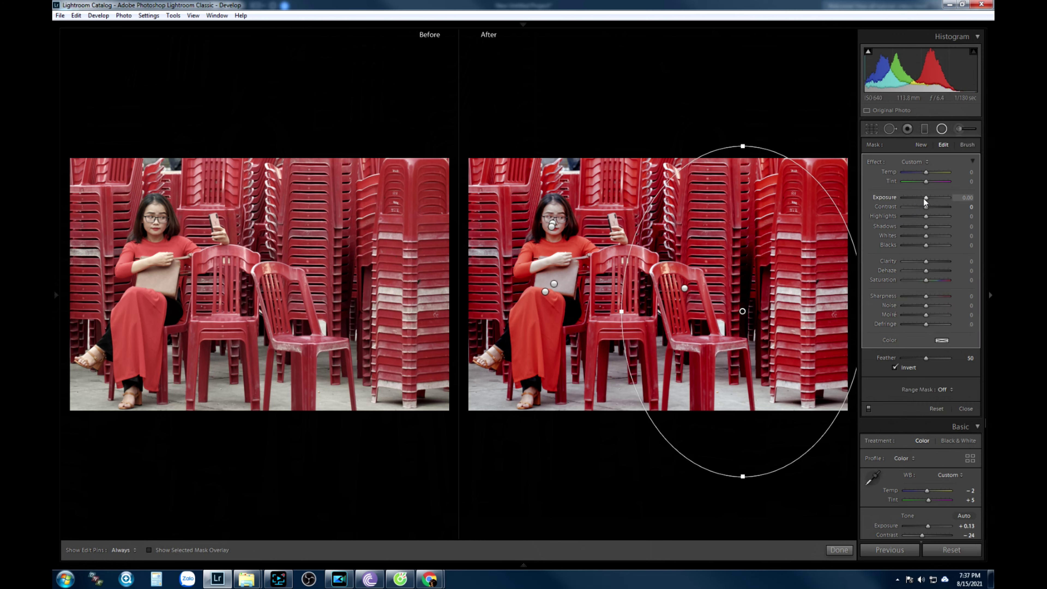
{"action": "left_click", "coordinate": [837, 549]}
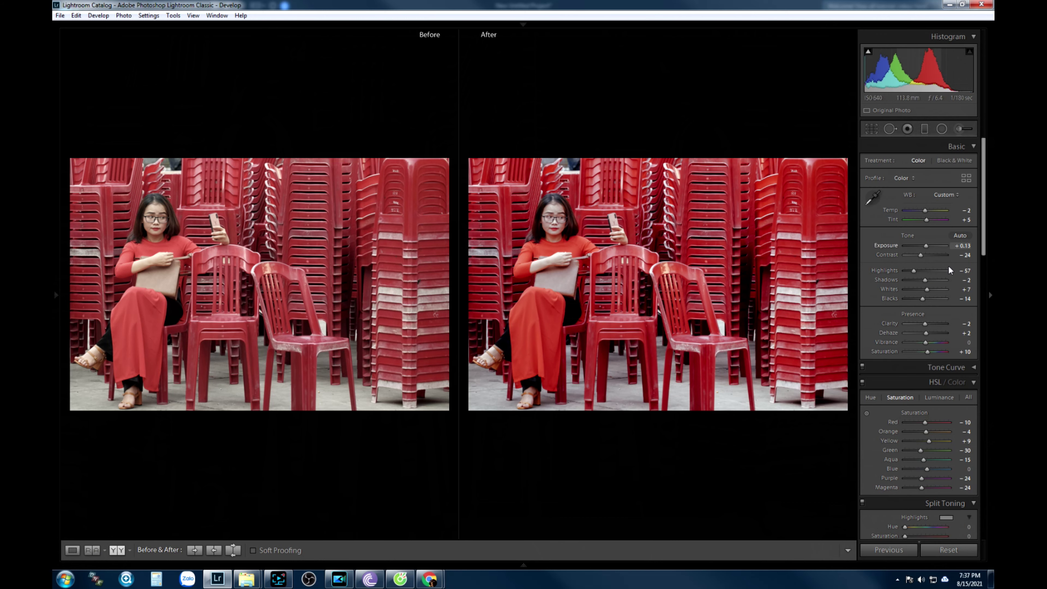
Compare the Before and After versions at a larger size, and set Contrast to -38 and Shadows to -14
{"action": "left_click", "coordinate": [990, 296]}
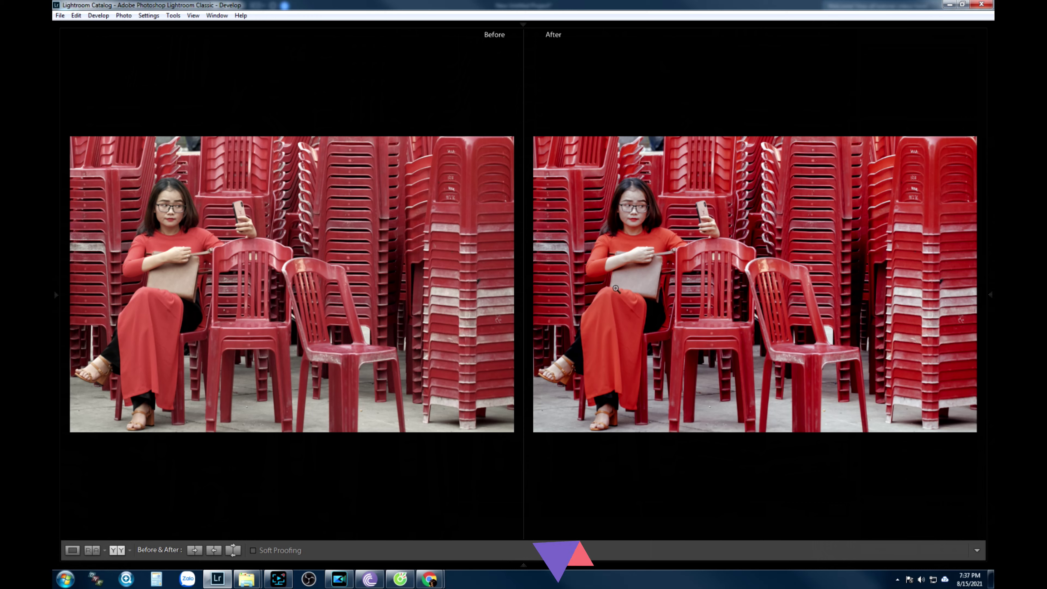
{"action": "left_click", "coordinate": [989, 296]}
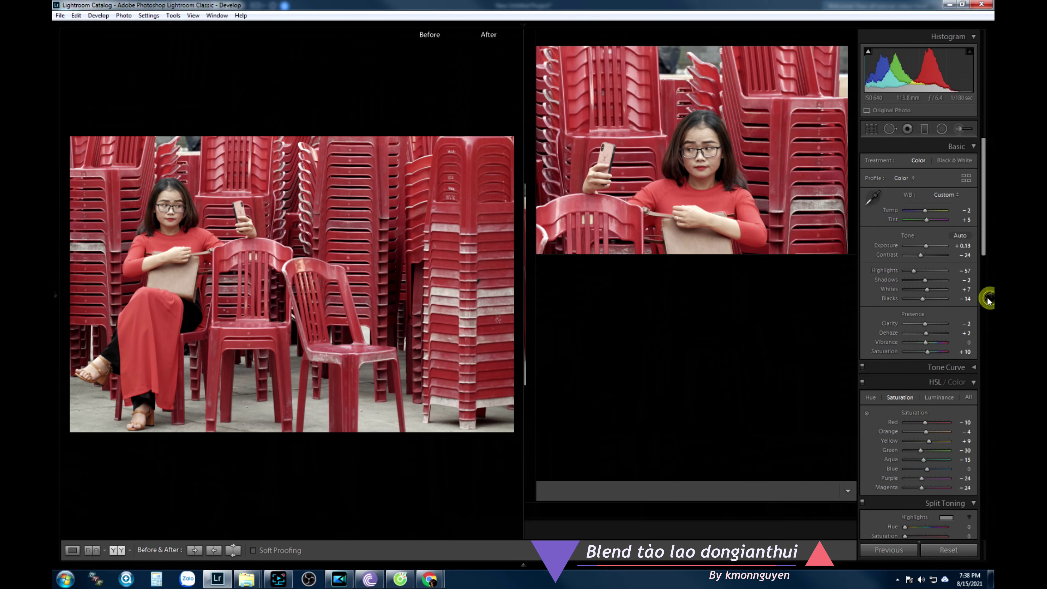
{"action": "left_click", "coordinate": [923, 281]}
{"action": "left_click", "coordinate": [917, 255]}
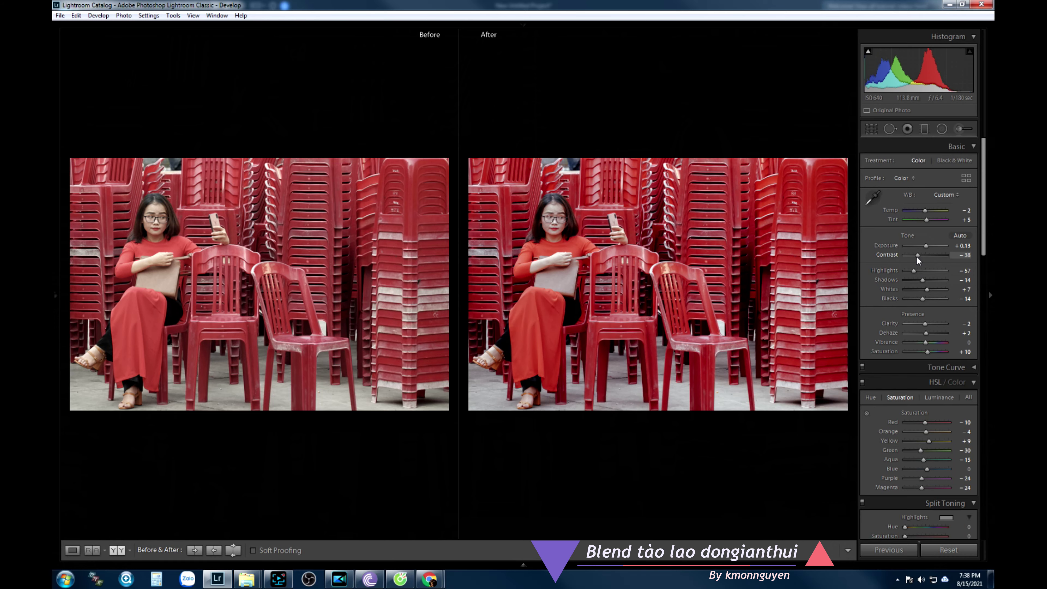
Compare the woman's face in both versions up close, and set Contrast to -55, Highlights to -40 and Shadows to -12
{"action": "left_click", "coordinate": [575, 227]}
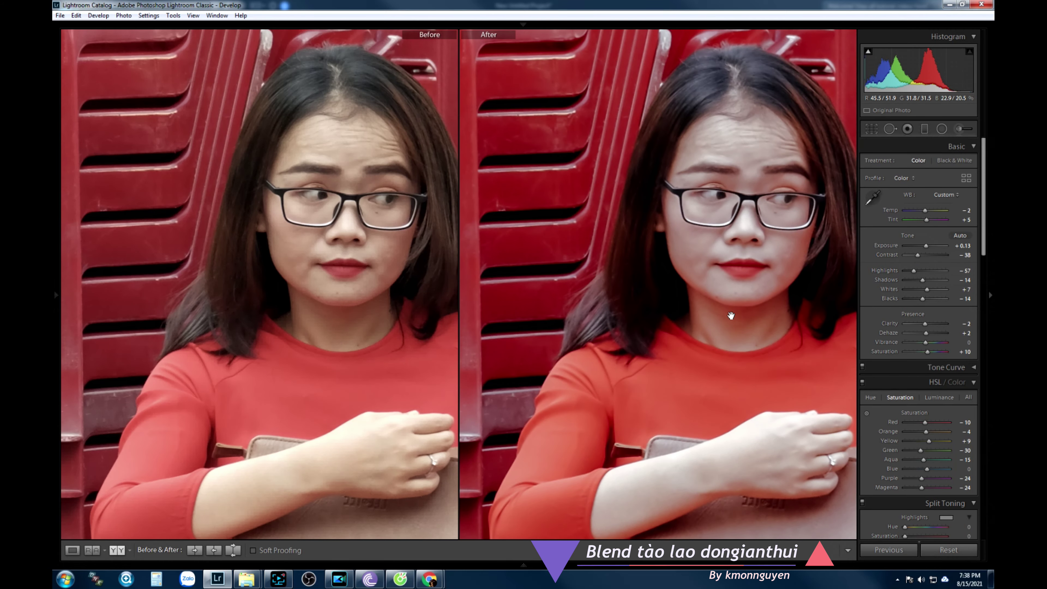
{"action": "left_click_drag", "start_coordinate": [730, 316], "coordinate": [678, 274]}
{"action": "left_click_drag", "start_coordinate": [695, 235], "coordinate": [680, 236]}
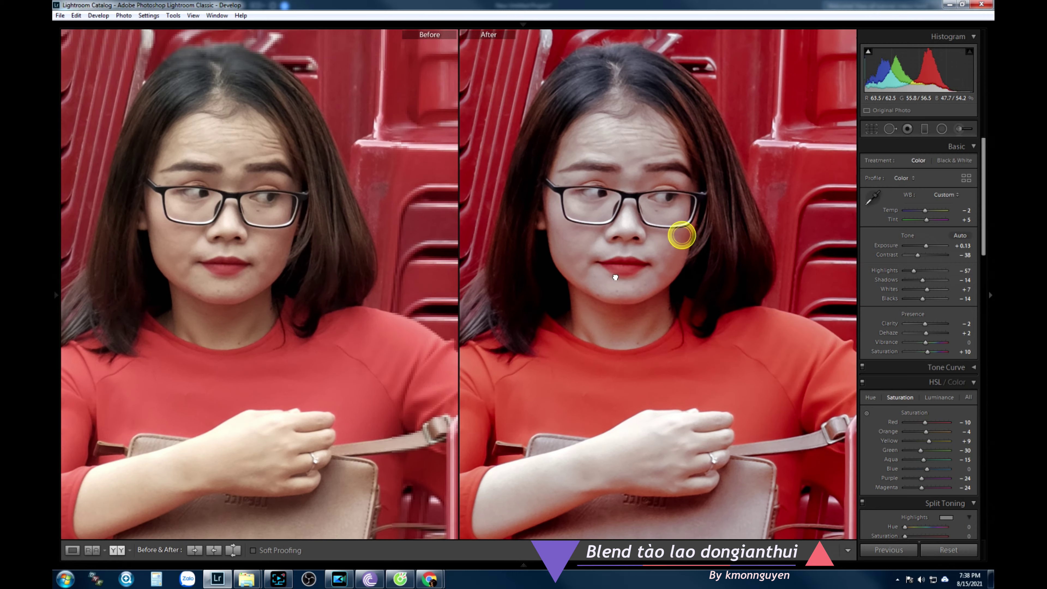
{"action": "left_click", "coordinate": [652, 206]}
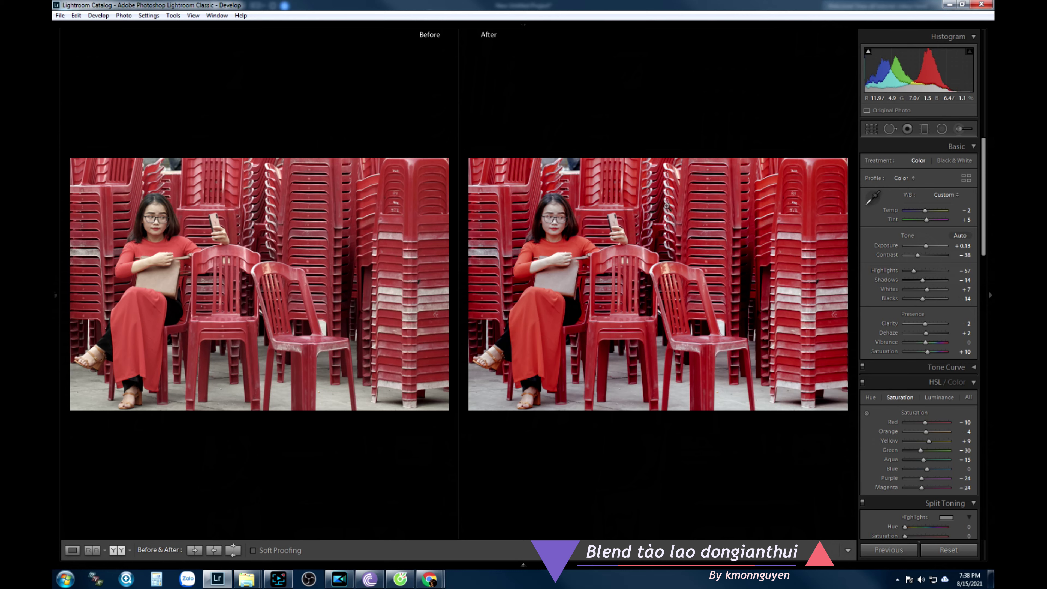
{"action": "left_click_drag", "start_coordinate": [917, 255], "coordinate": [916, 269]}
{"action": "left_click", "coordinate": [923, 280]}
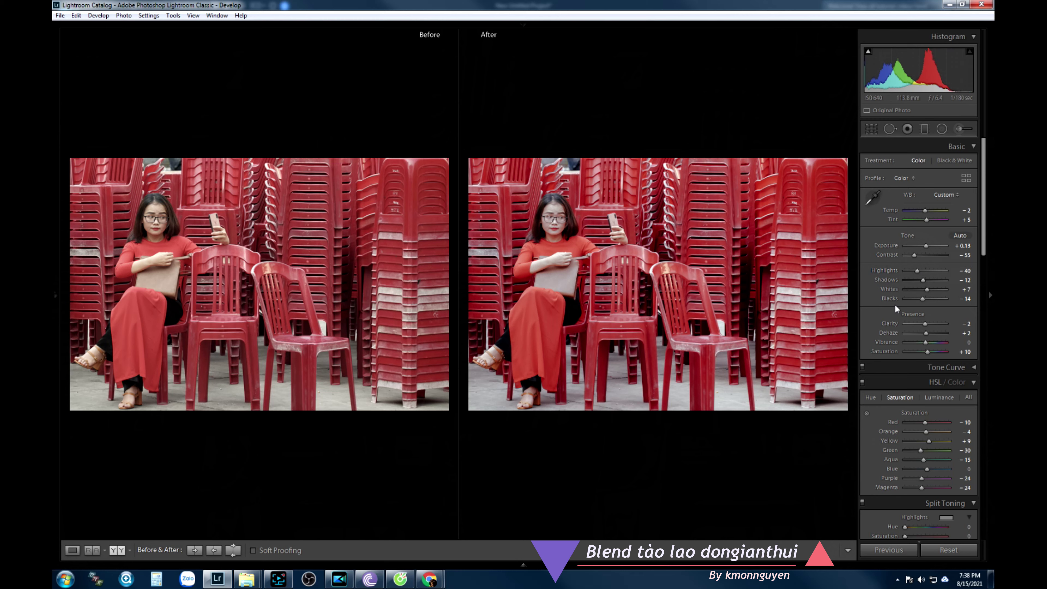
Set Vibrance to +7, try a different Saturation value and undo that change
{"action": "left_click", "coordinate": [928, 341]}
{"action": "left_click", "coordinate": [928, 352]}
{"action": "key", "text": "ctrl+z"}
{"action": "right_click", "coordinate": [594, 293]}
{"action": "mouse_move", "coordinate": [641, 518]}
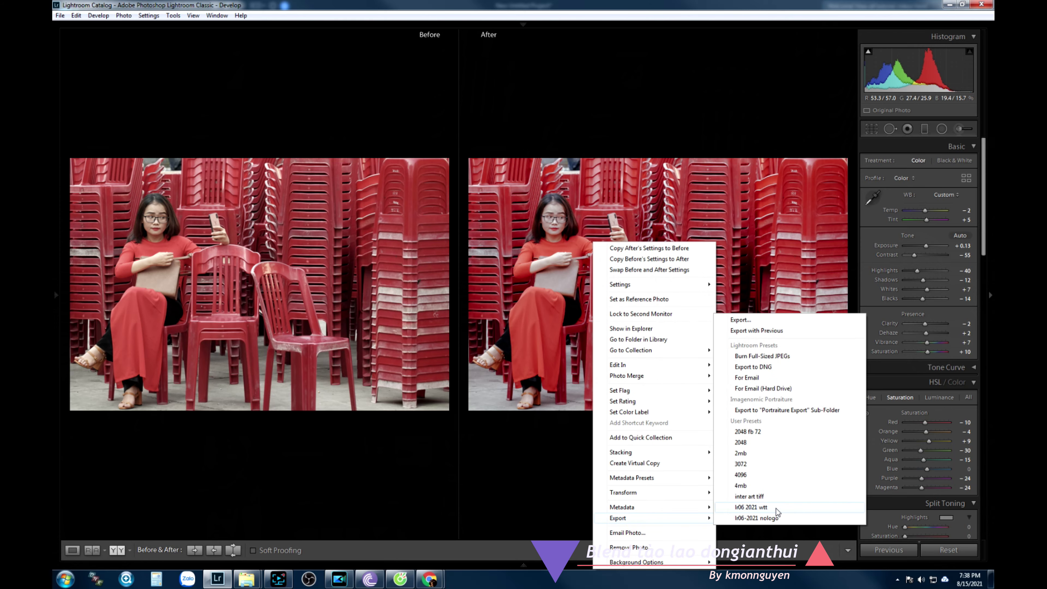
{"action": "left_click_drag", "start_coordinate": [498, 311], "coordinate": [586, 264]}
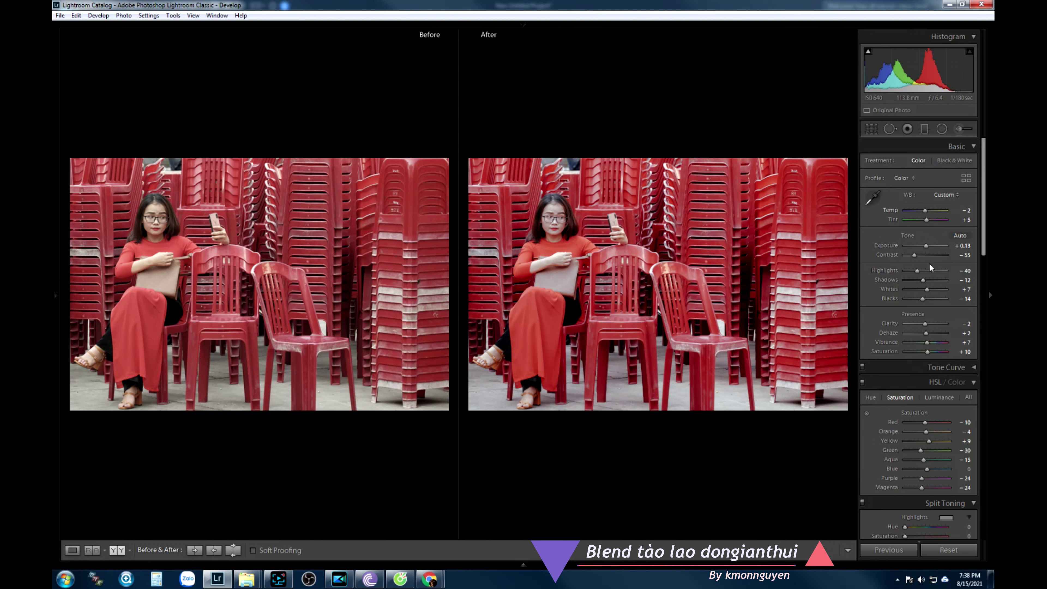
Set the photo's Contrast to -35
{"action": "left_click_drag", "start_coordinate": [916, 256], "coordinate": [919, 257]}
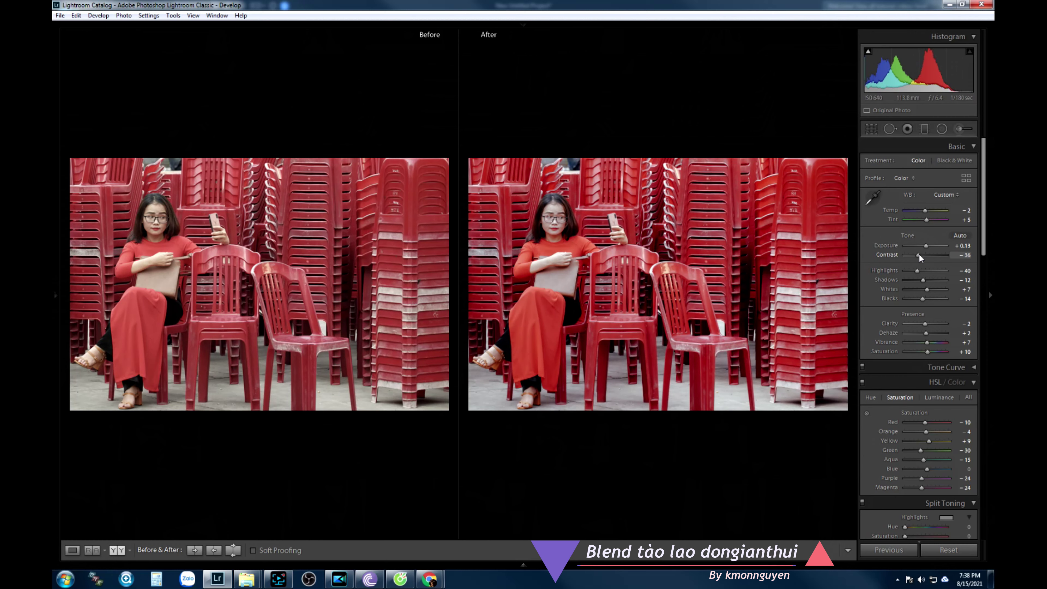